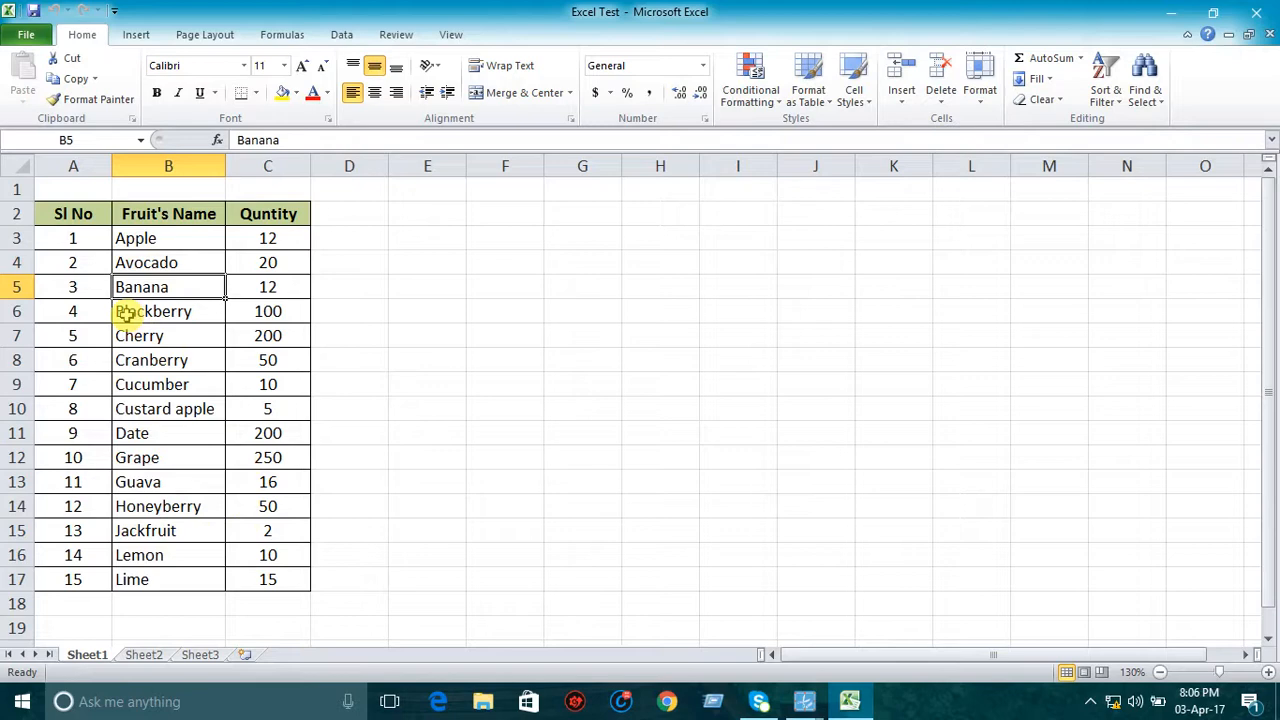
- Insert a blank cell at B5, where Banana is, shifting the existing cells right
left_click(252, 302)
left_click(185, 293)
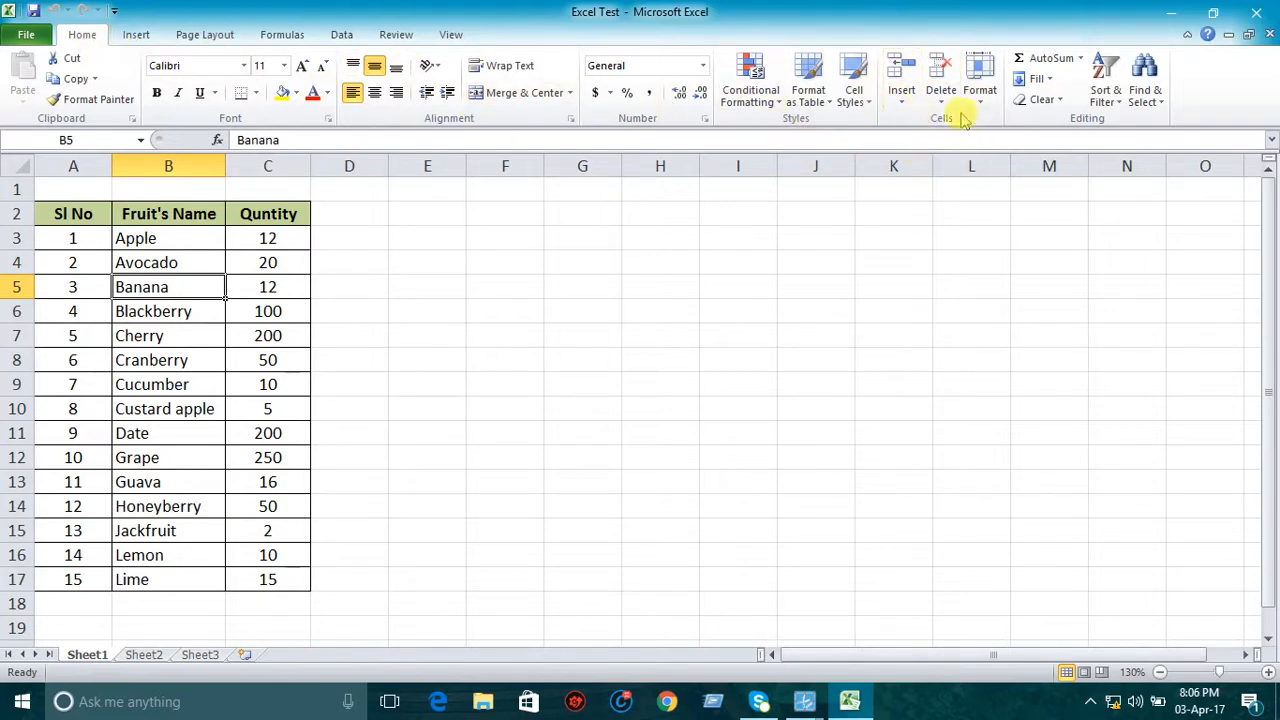
left_click(906, 100)
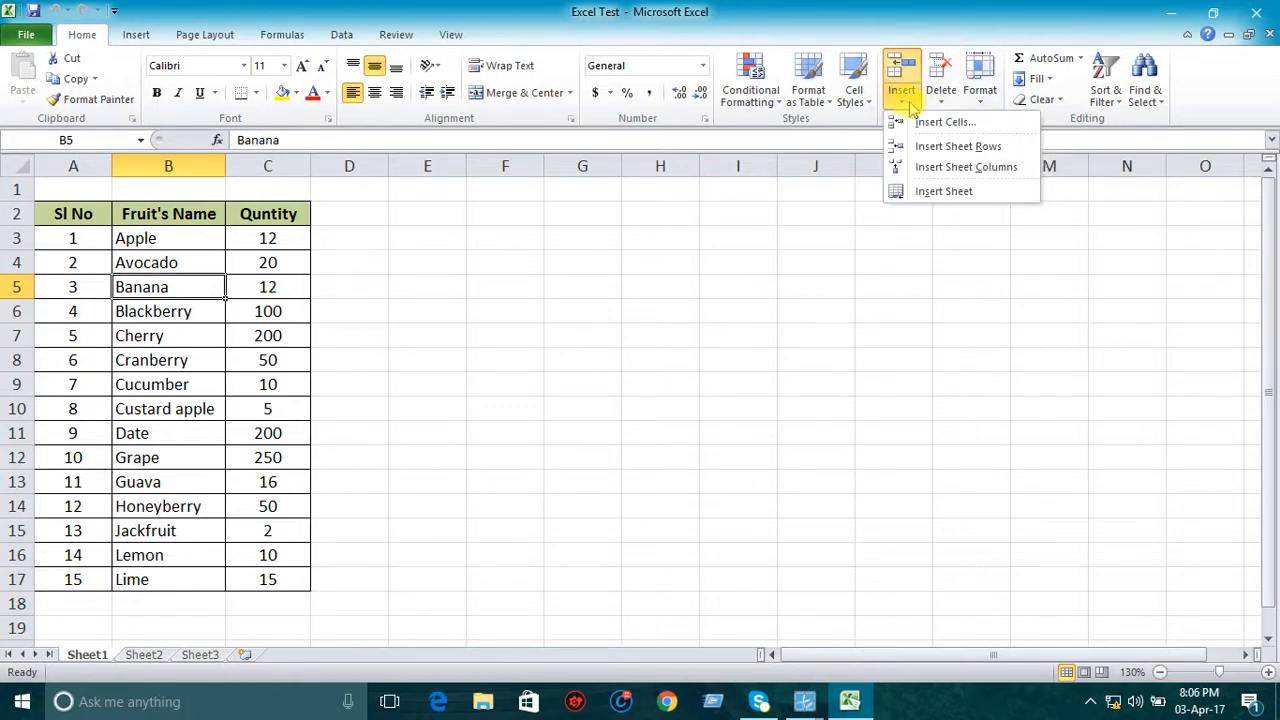
left_click(921, 125)
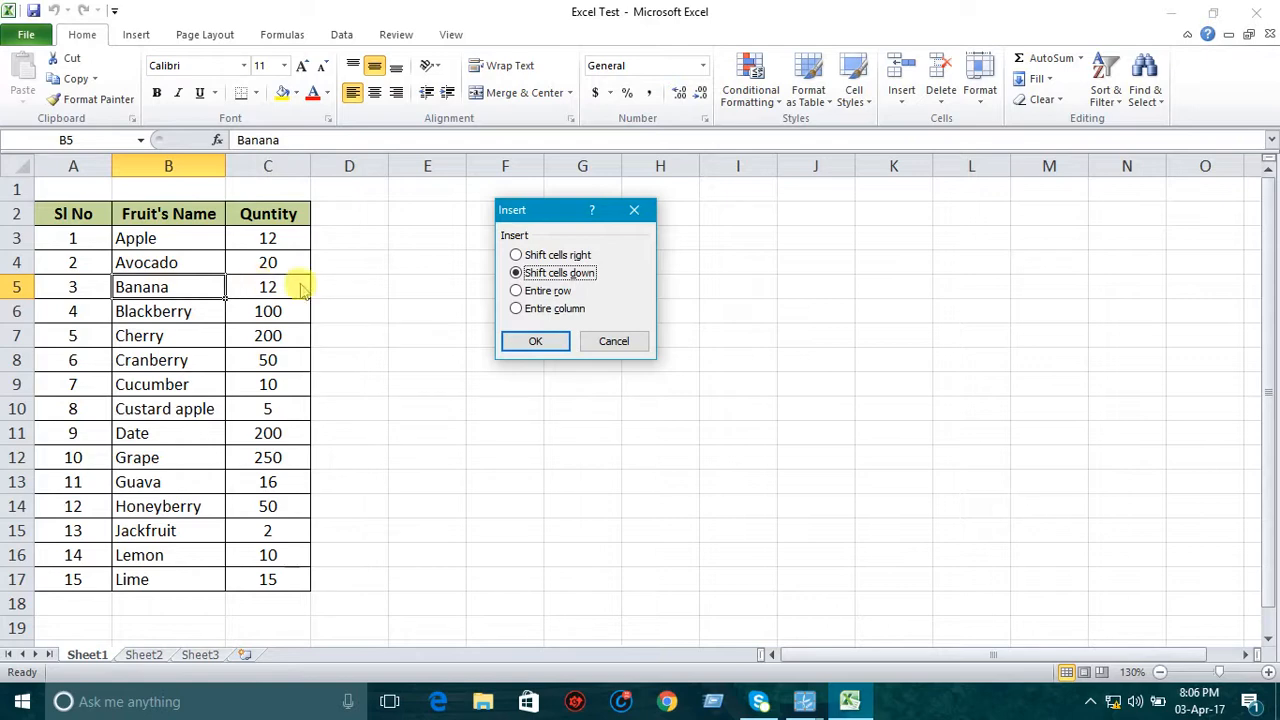
left_click(516, 256)
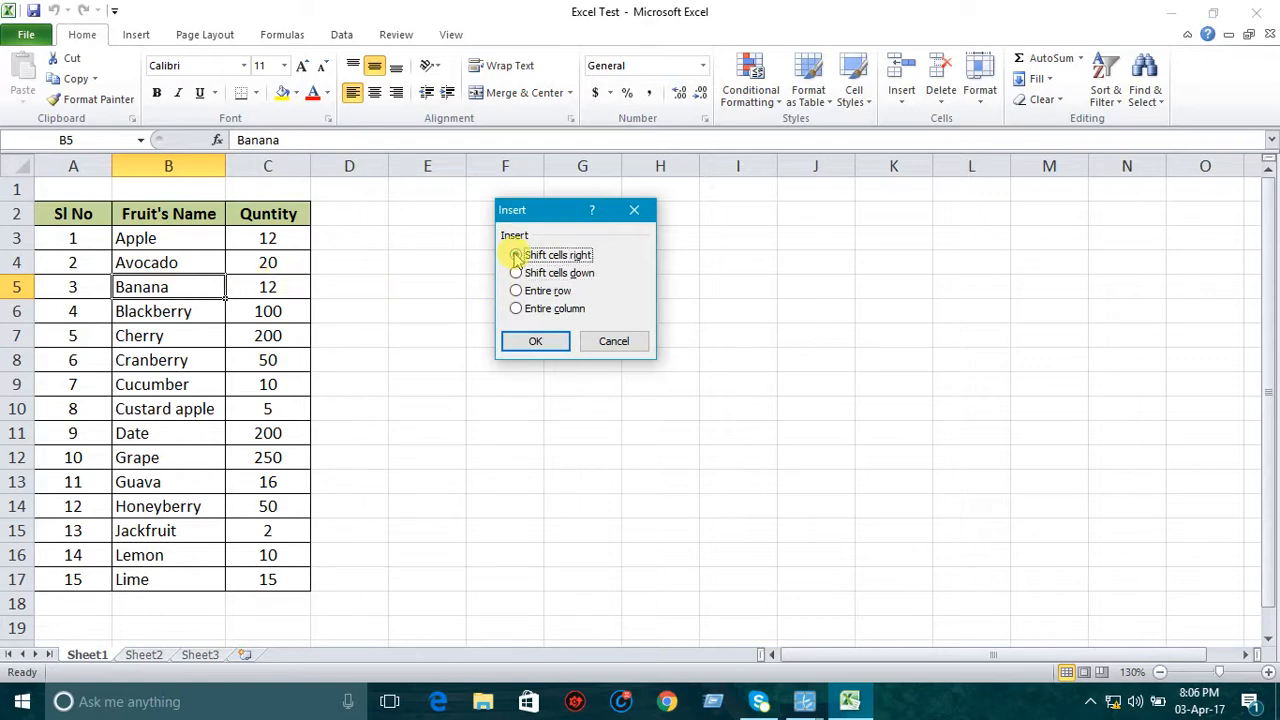
left_click(545, 342)
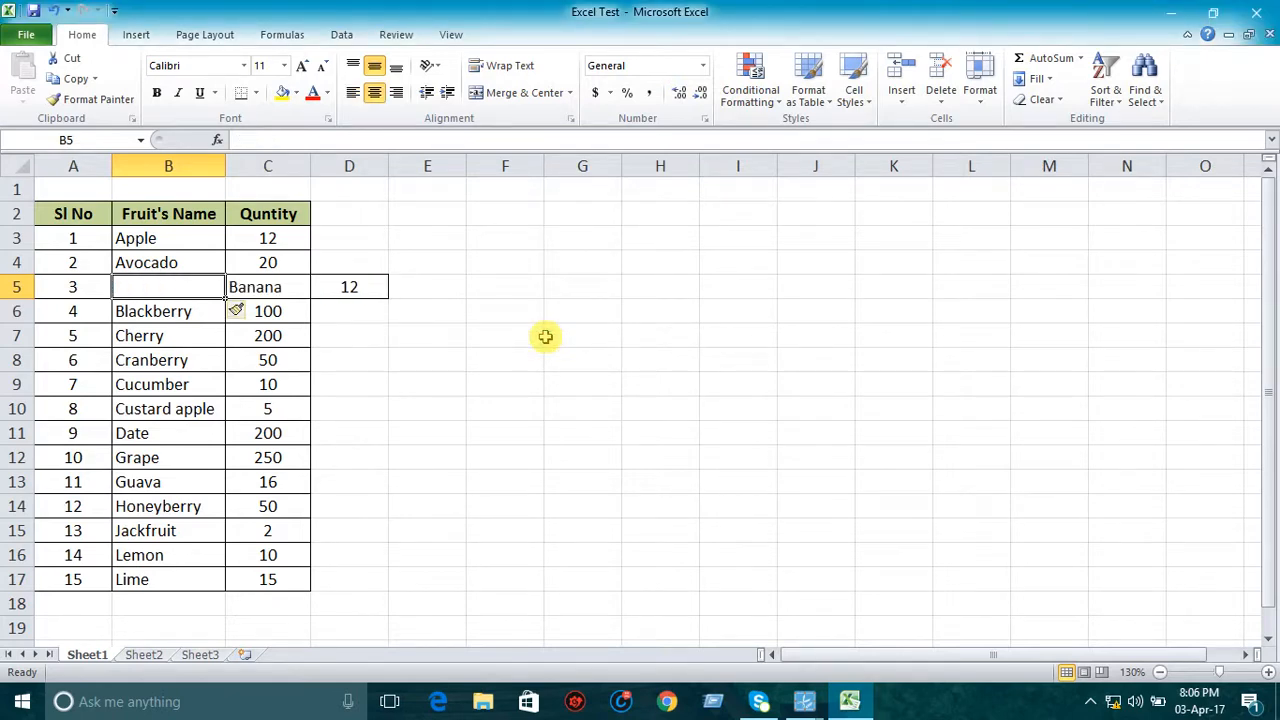
left_click(541, 337)
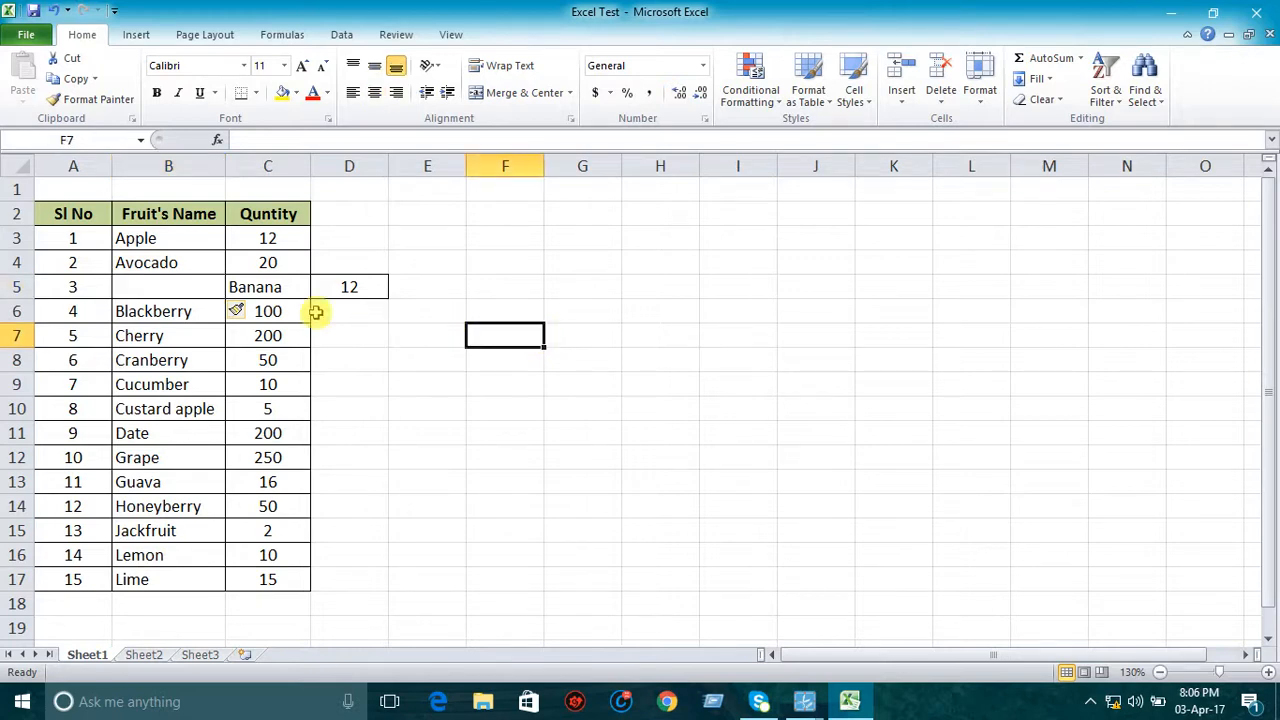
- Delete the blank cell B5 with the cells shifted left, and undo that deletion
left_click(200, 288)
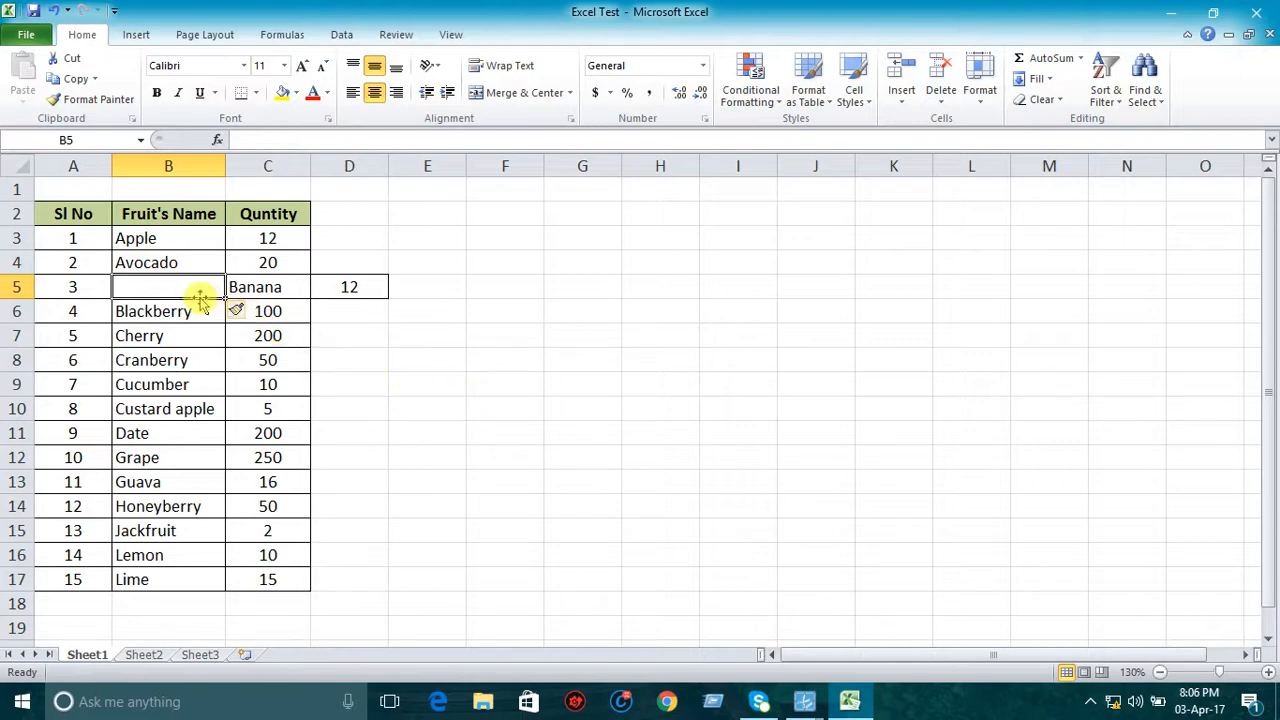
left_click(232, 292)
left_click(173, 291)
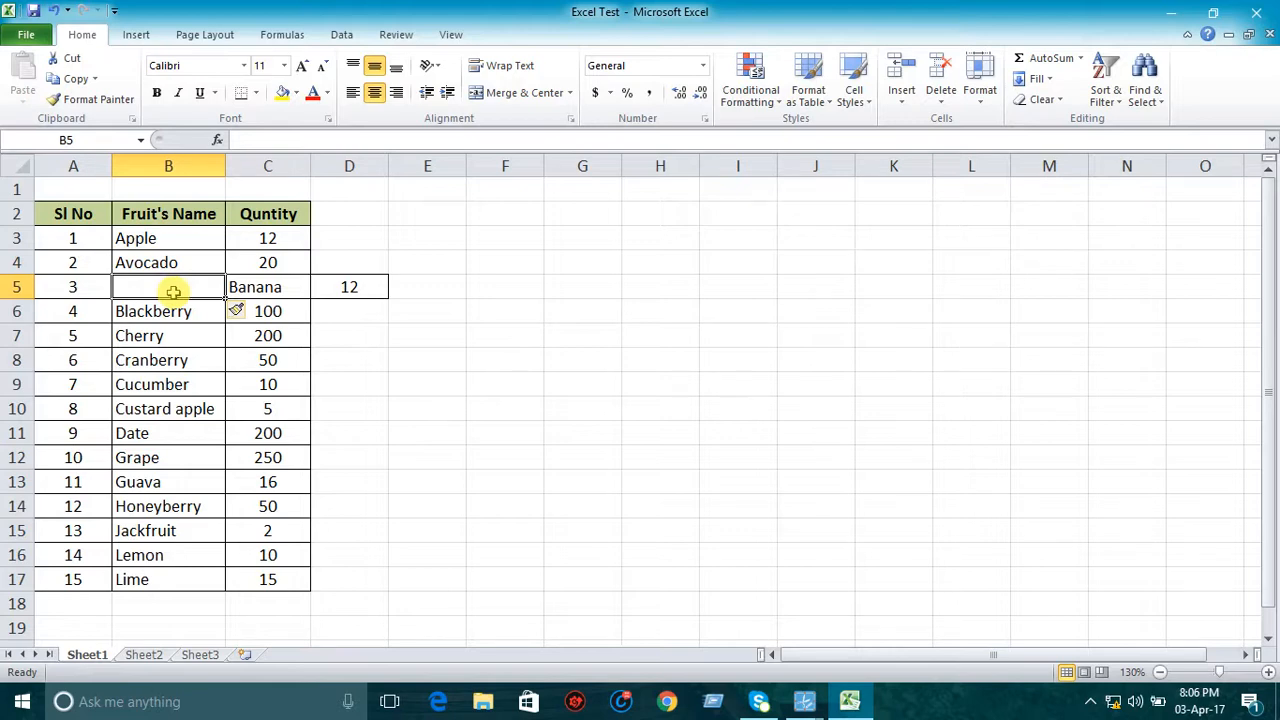
left_click(941, 100)
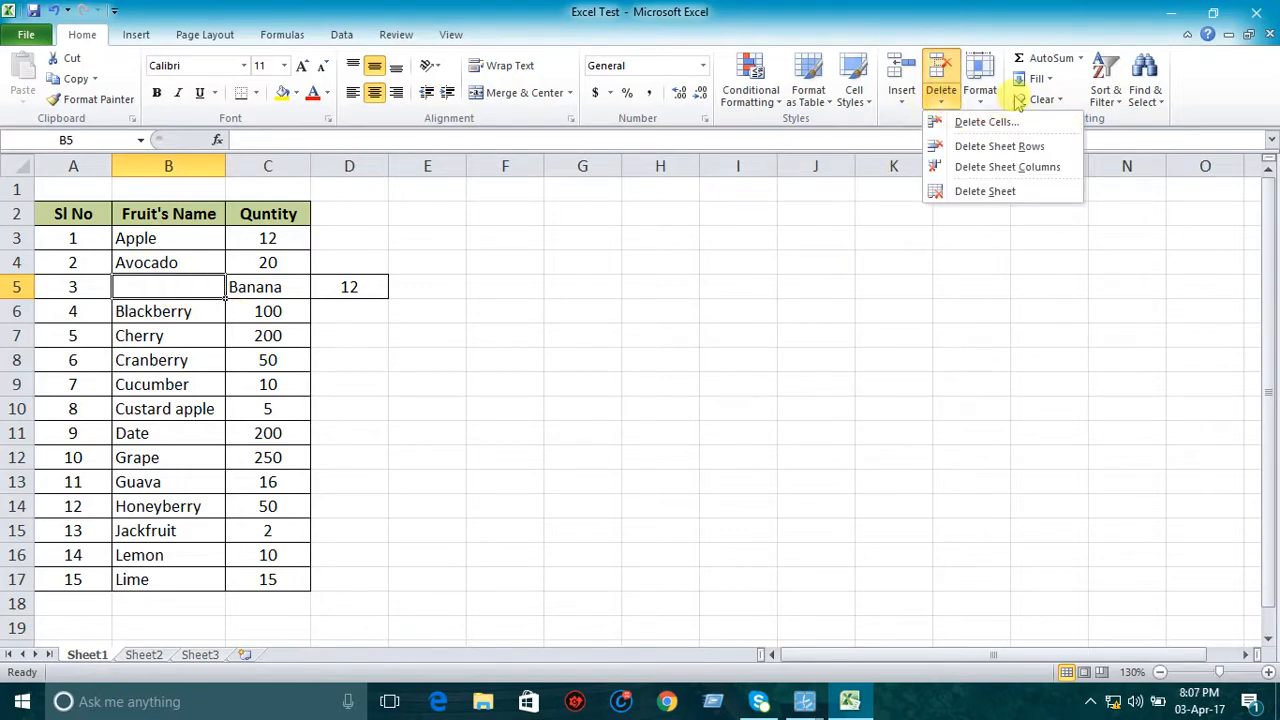
left_click(723, 304)
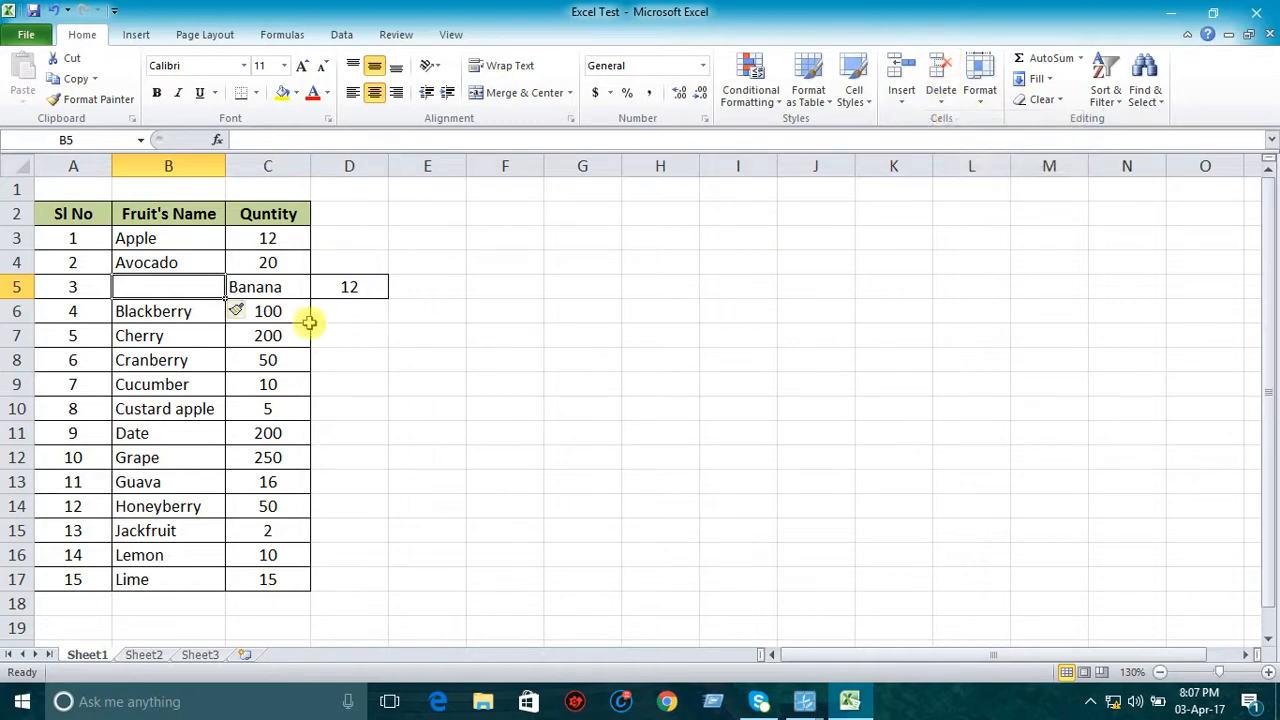
right_click(178, 289)
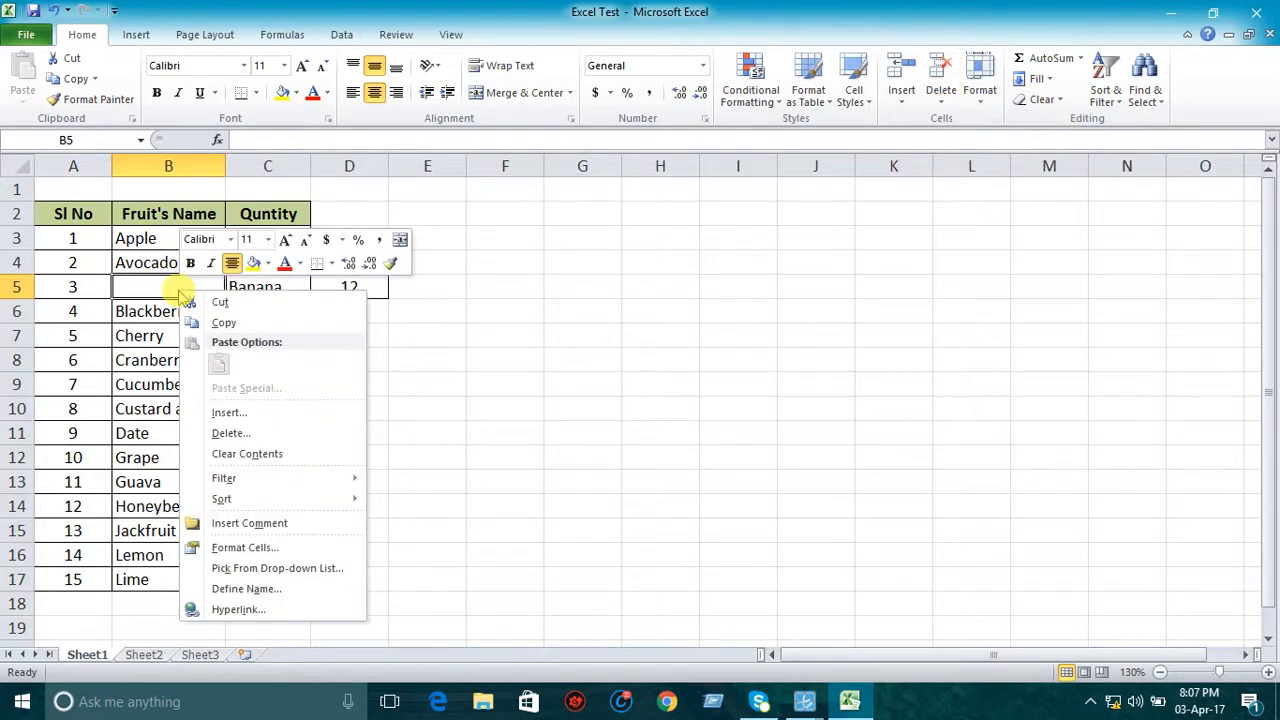
left_click(240, 436)
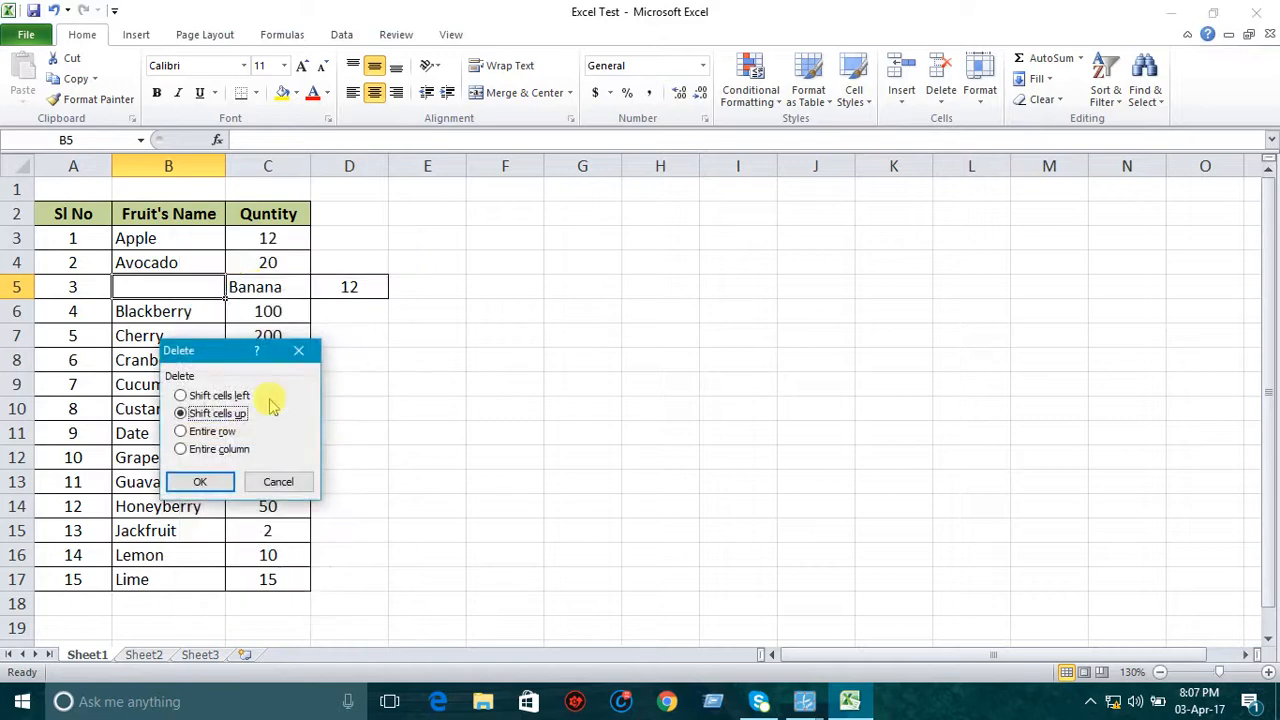
left_click_drag(230, 350, 637, 207)
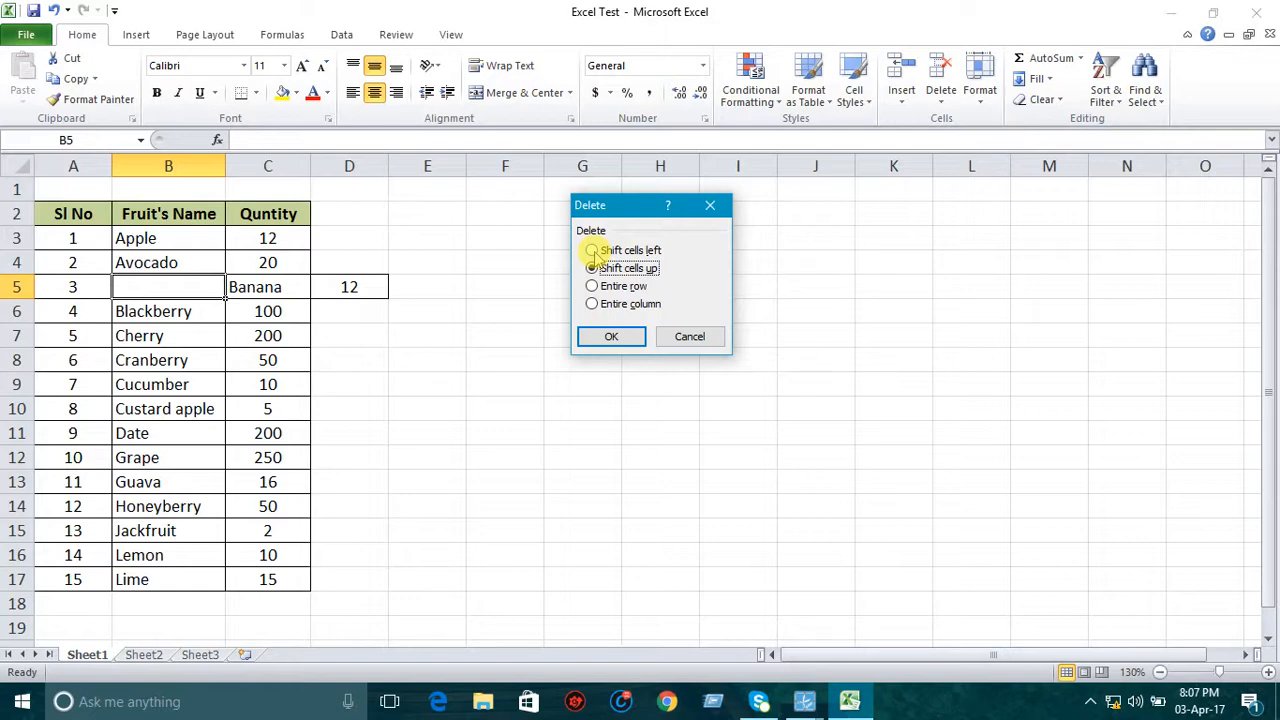
left_click(597, 251)
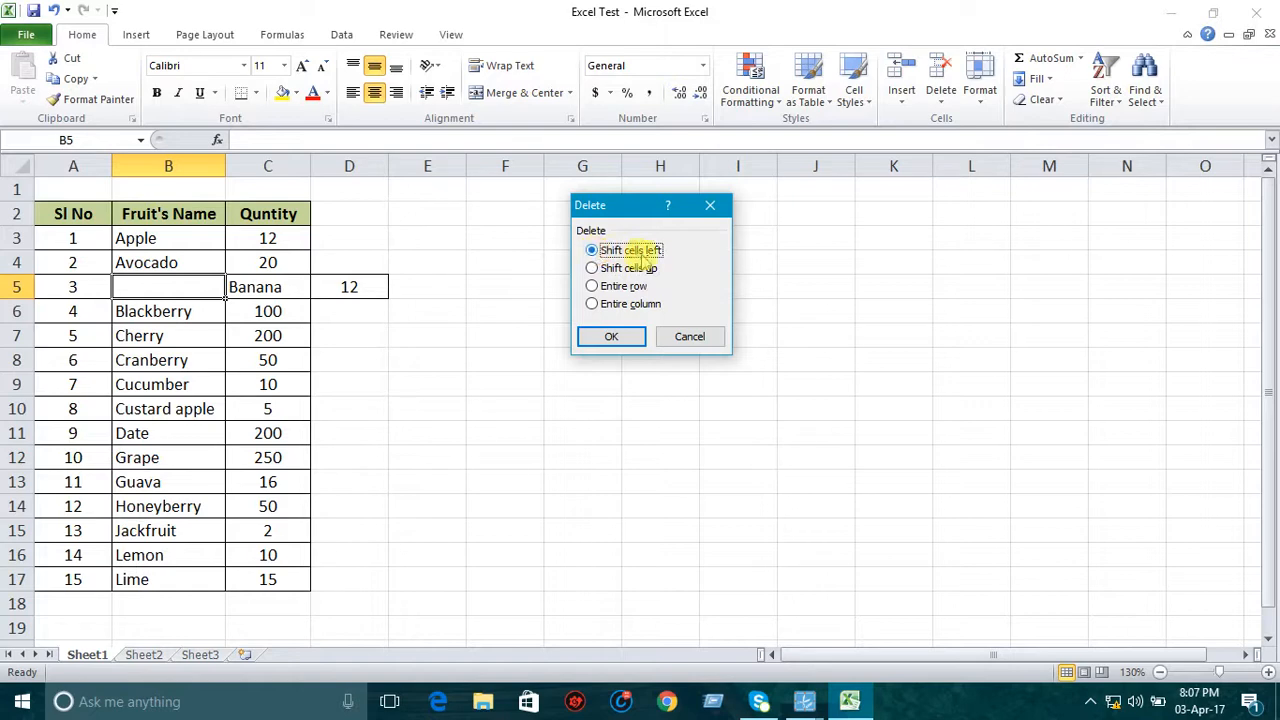
left_click(628, 342)
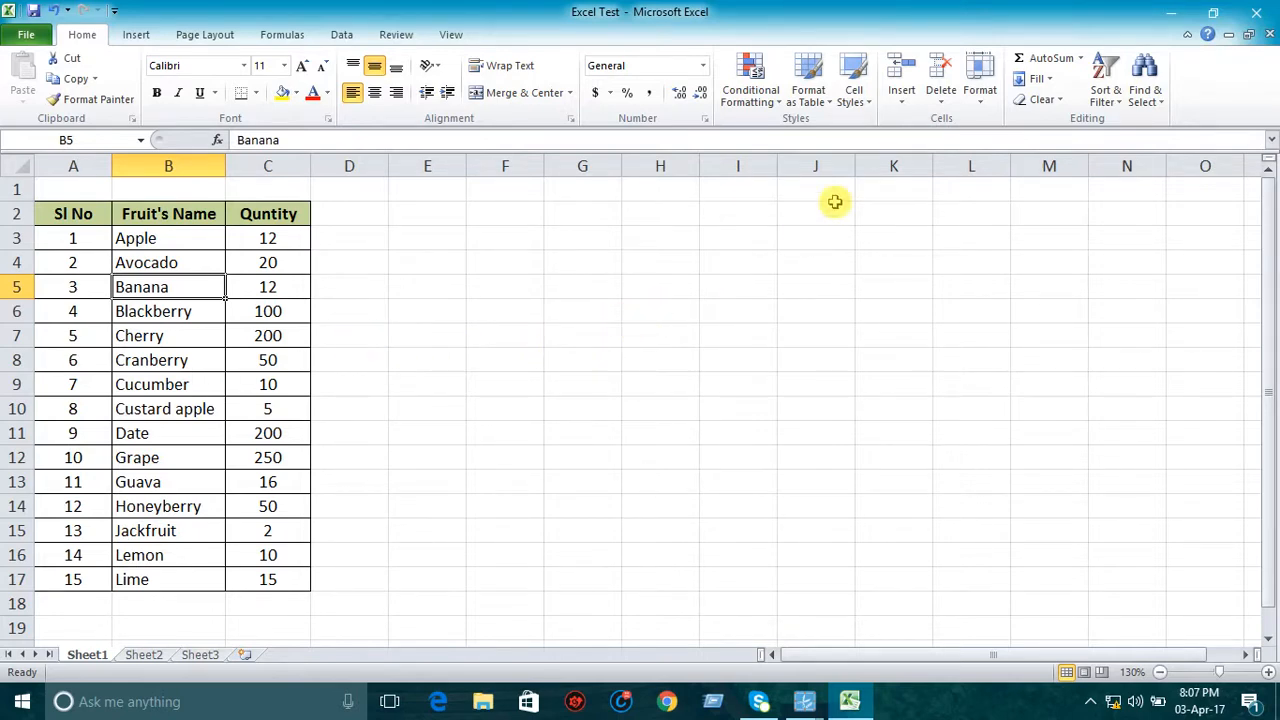
left_click(53, 10)
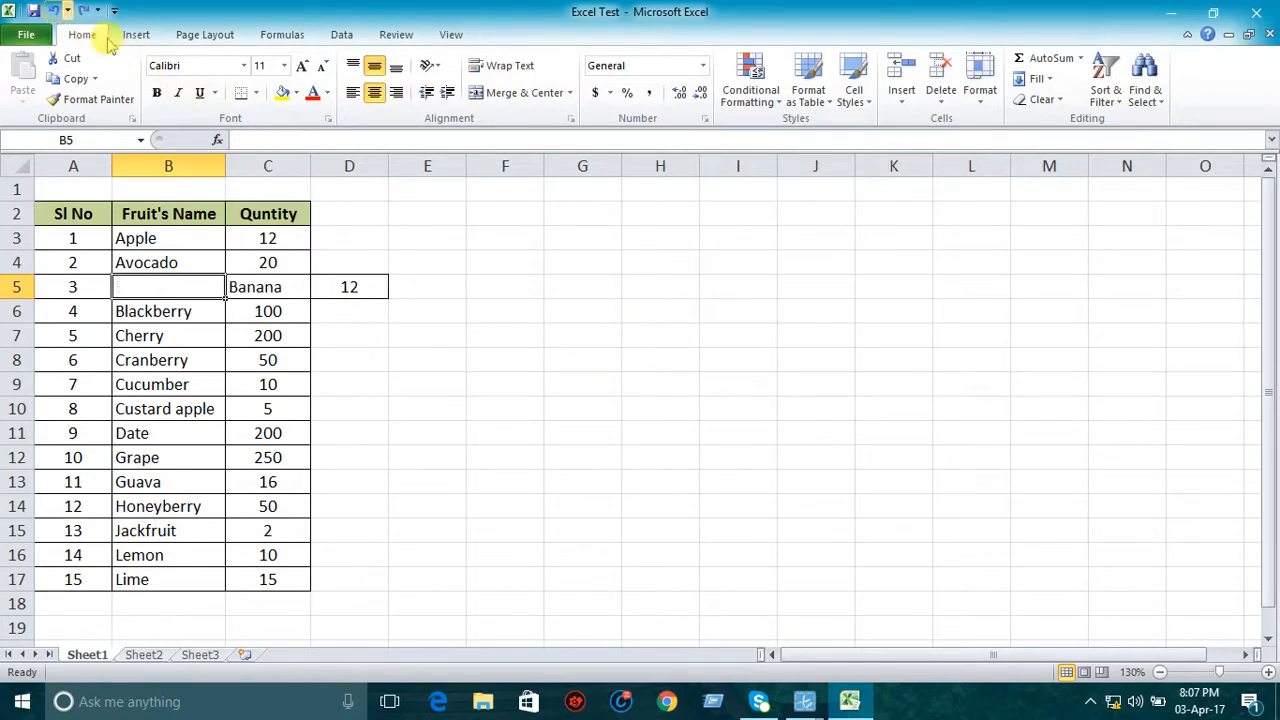
- Try deleting the blank cell B5 with the cells shifted up two times, undoing each deletion
left_click(941, 97)
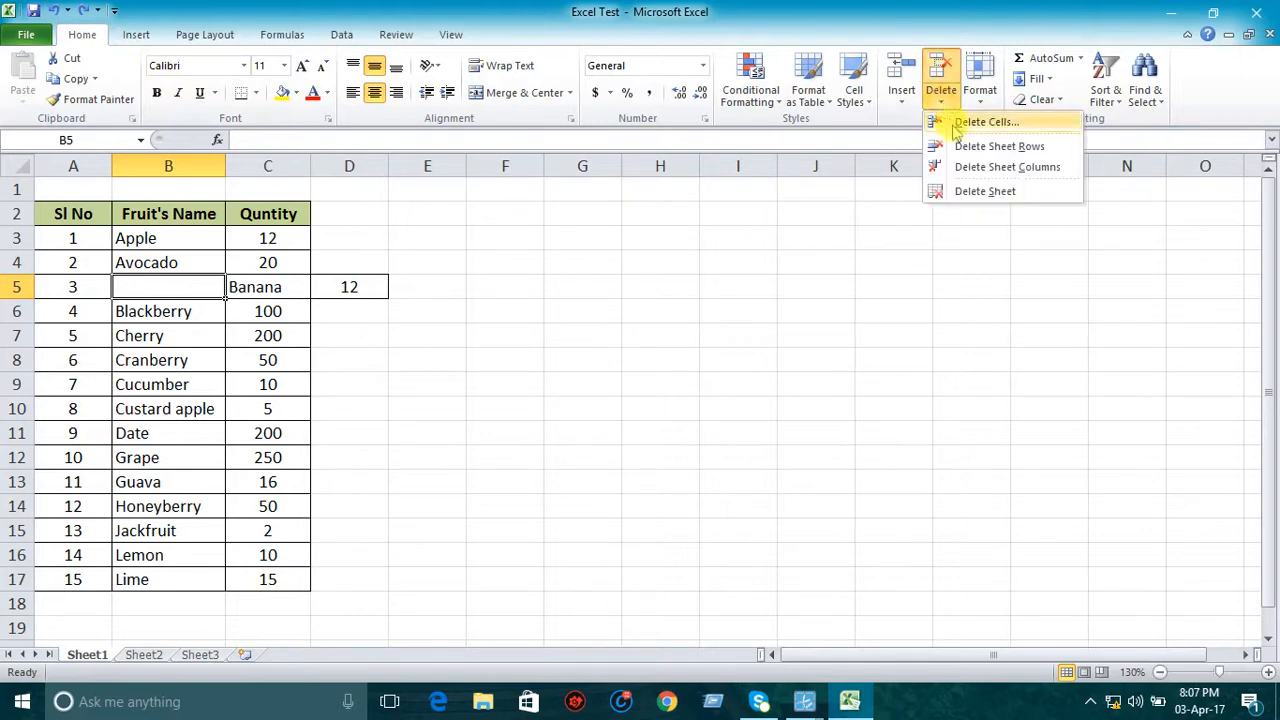
left_click(960, 122)
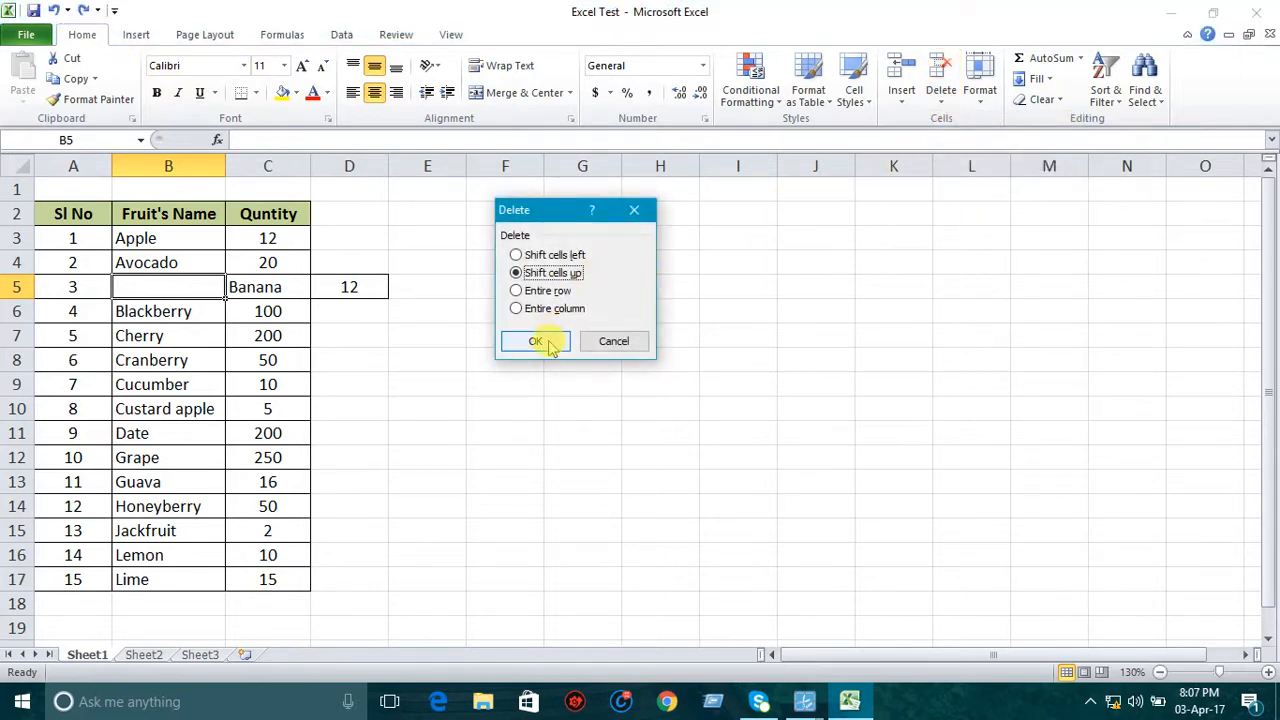
left_click(537, 342)
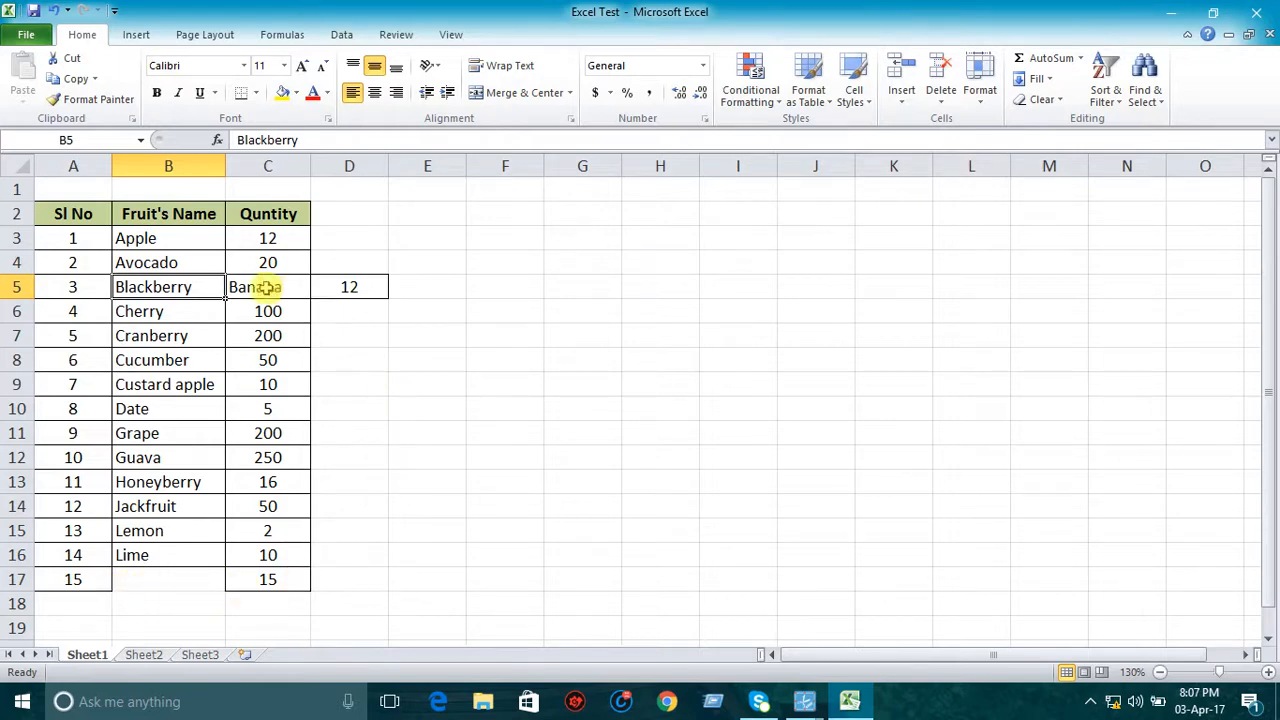
left_click(53, 10)
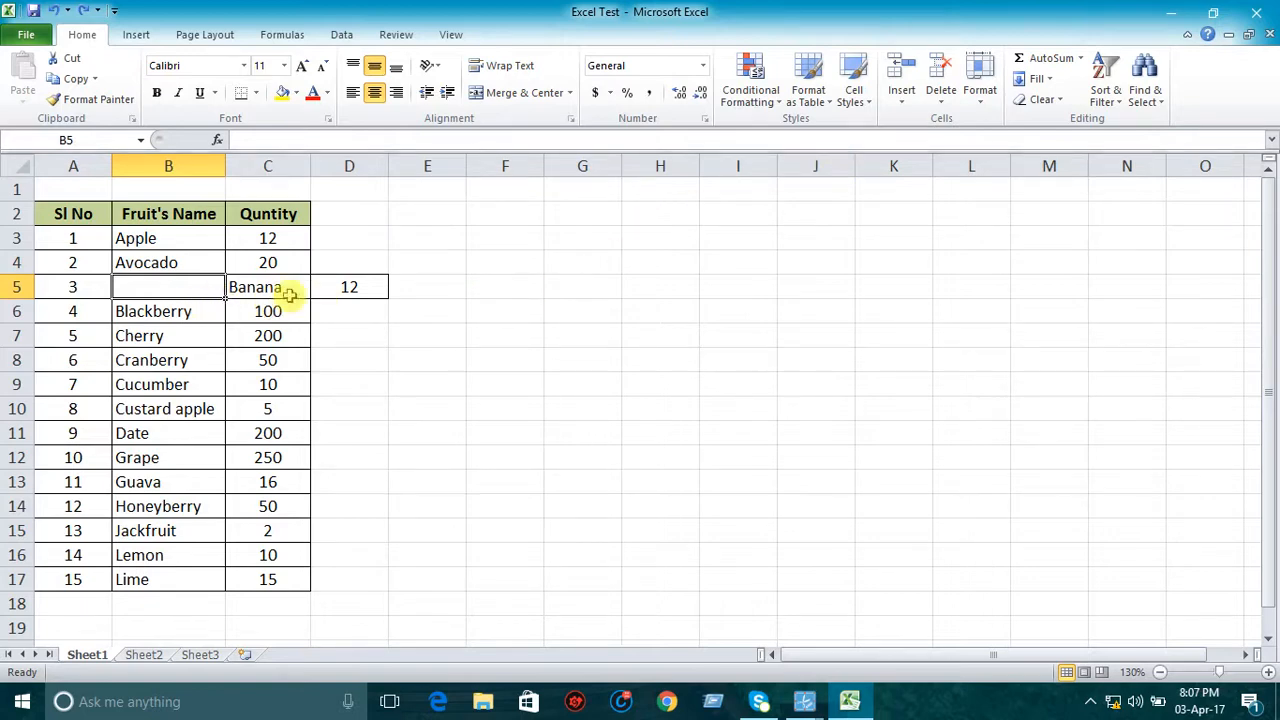
left_click(943, 100)
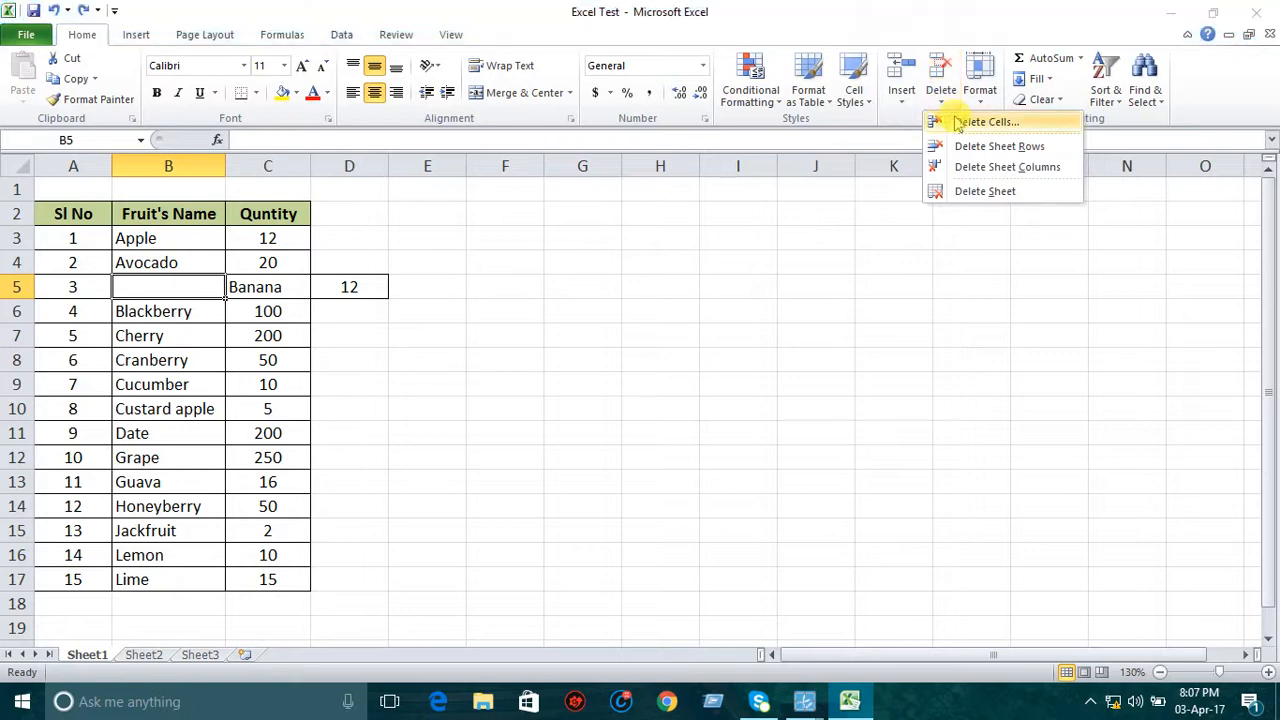
left_click(940, 122)
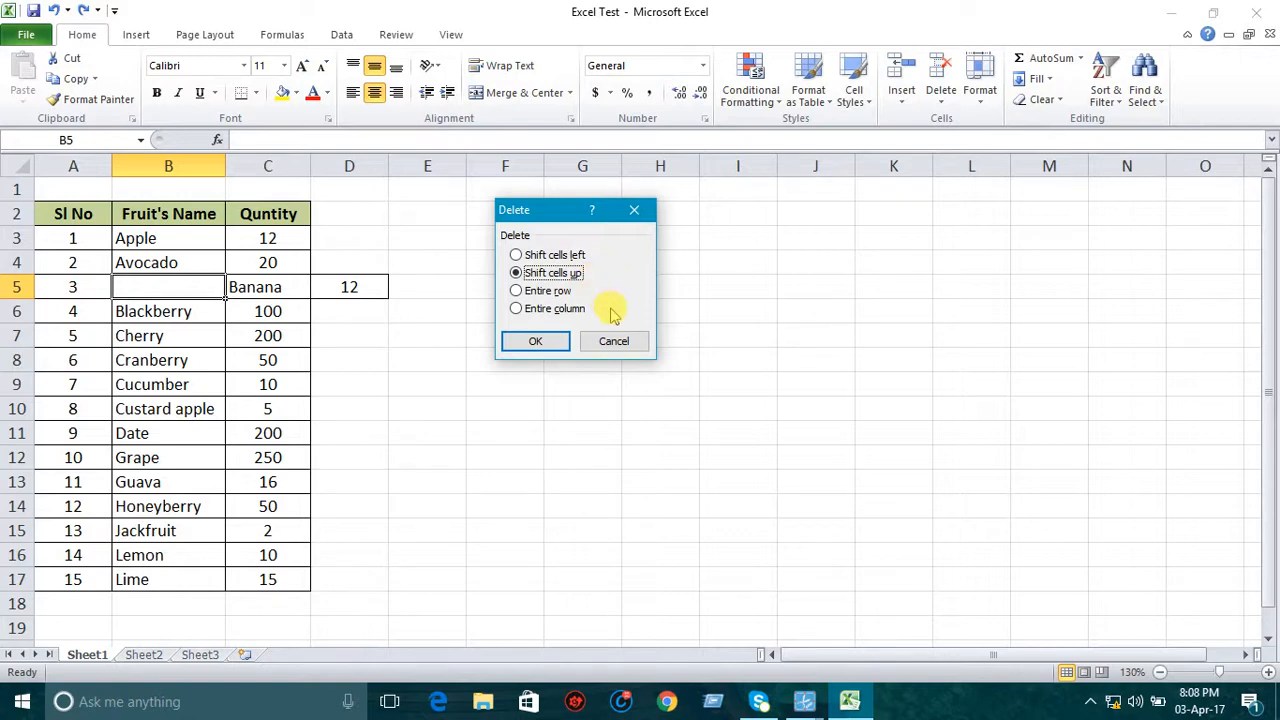
left_click(552, 343)
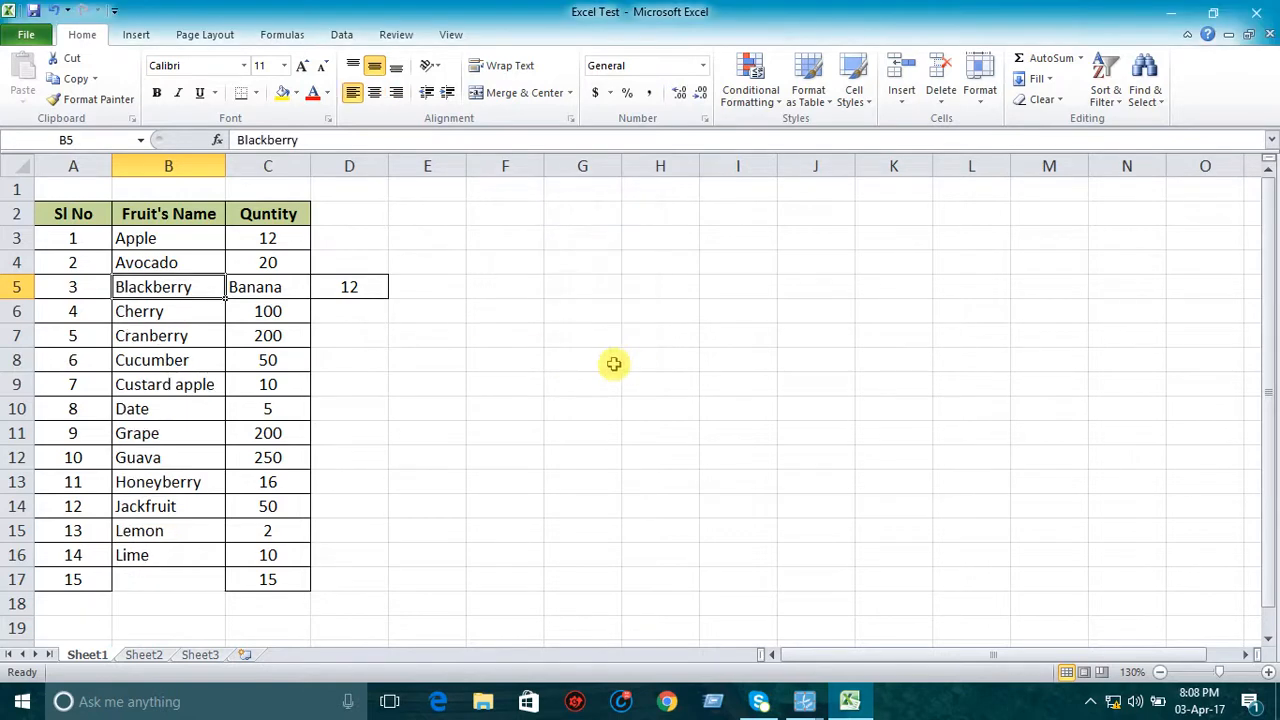
left_click(53, 10)
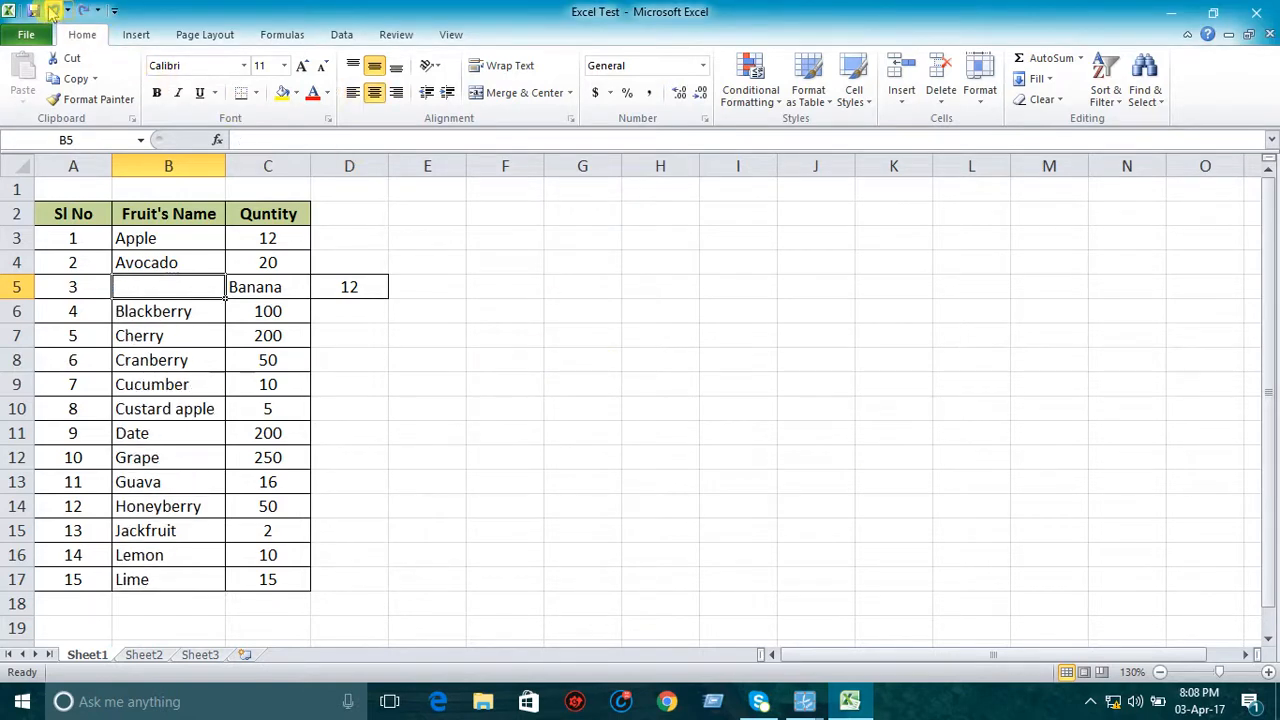
- Delete the blank cell B5, shifting the Banana row's cells back left
right_click(191, 289)
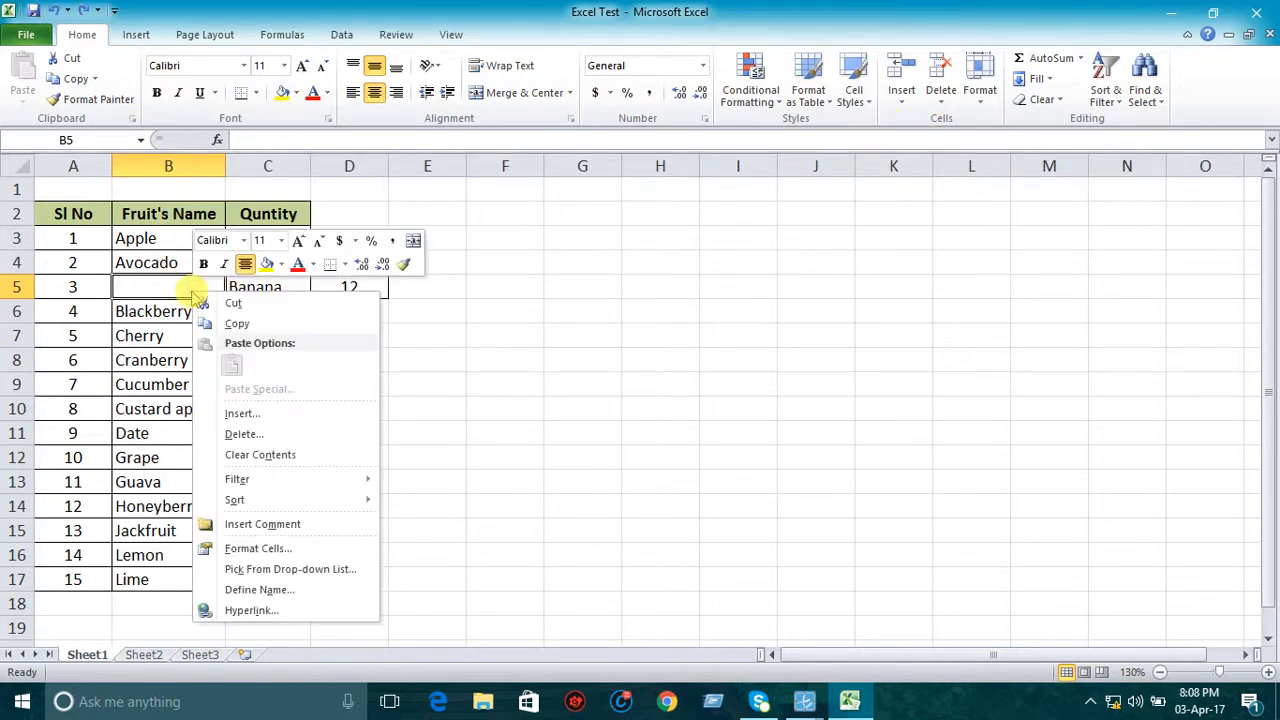
left_click(263, 433)
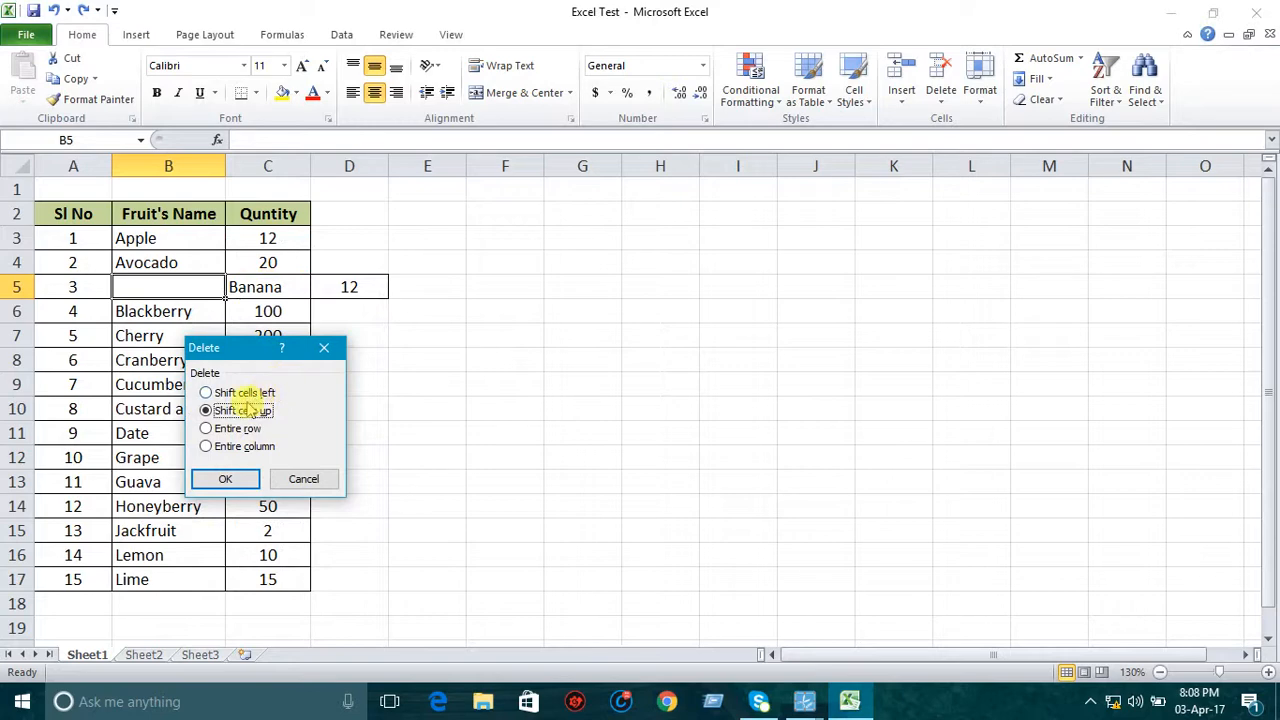
left_click(248, 393)
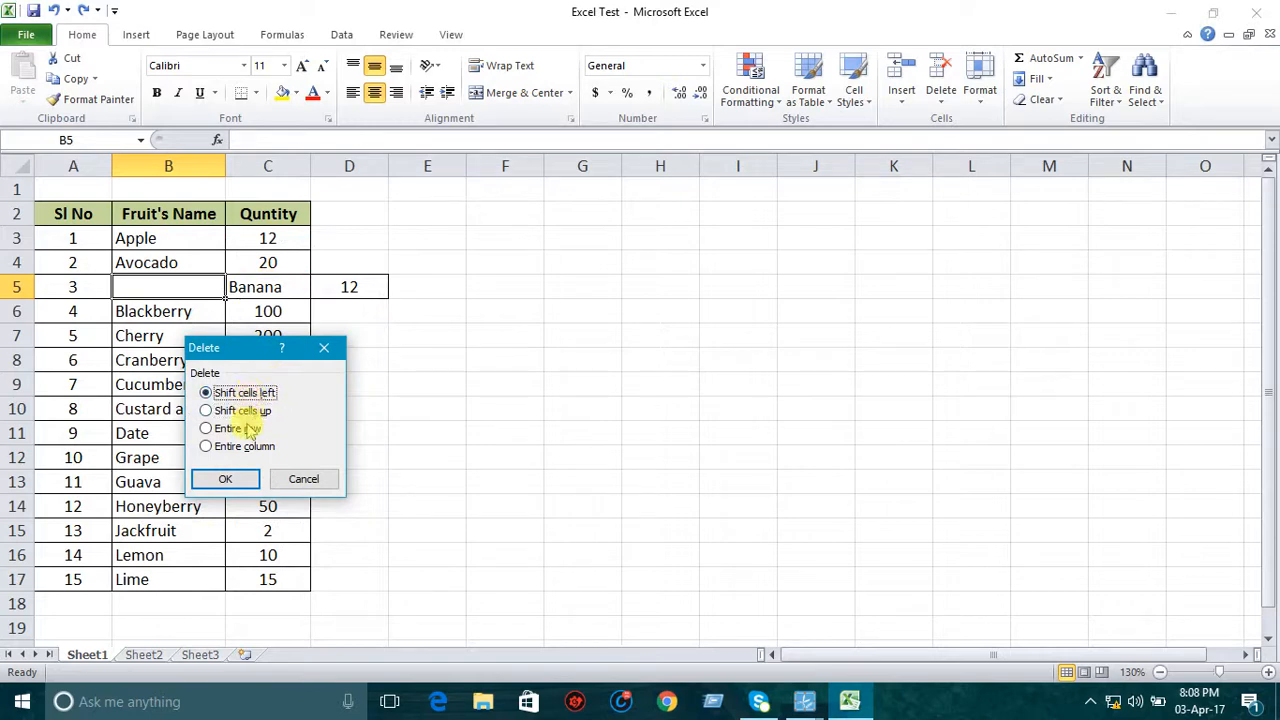
left_click(227, 480)
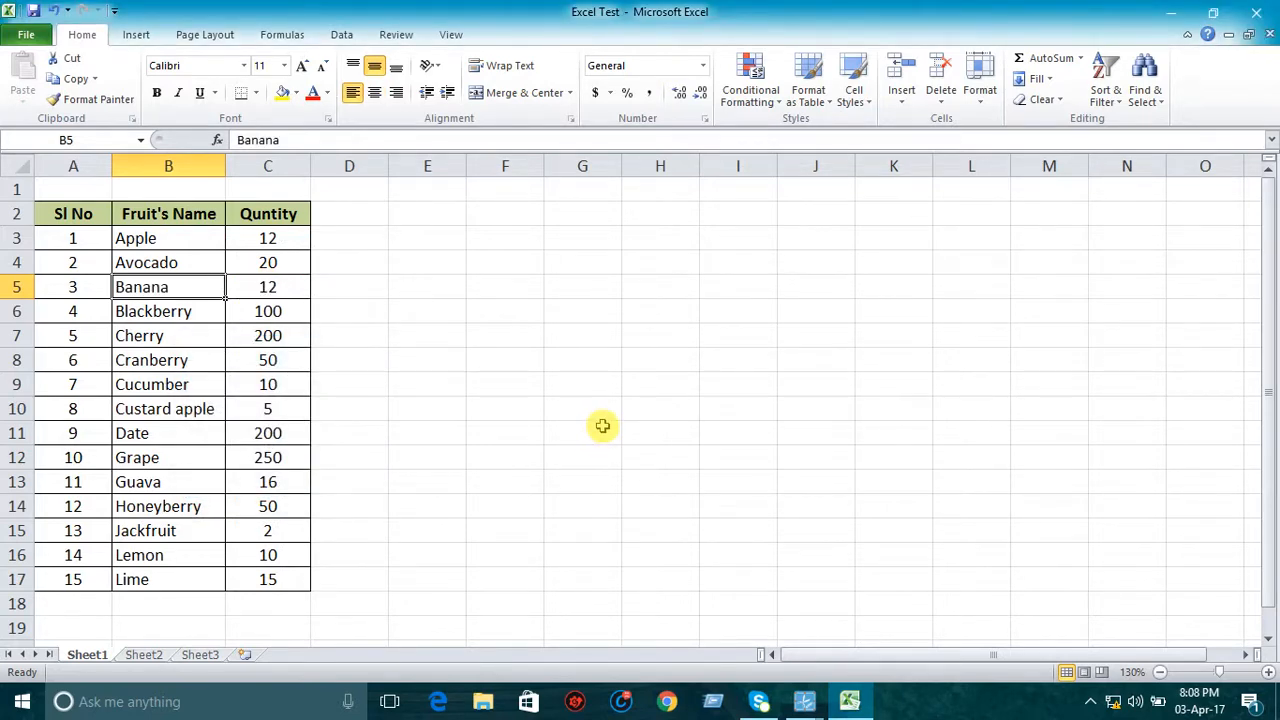
left_click(582, 432)
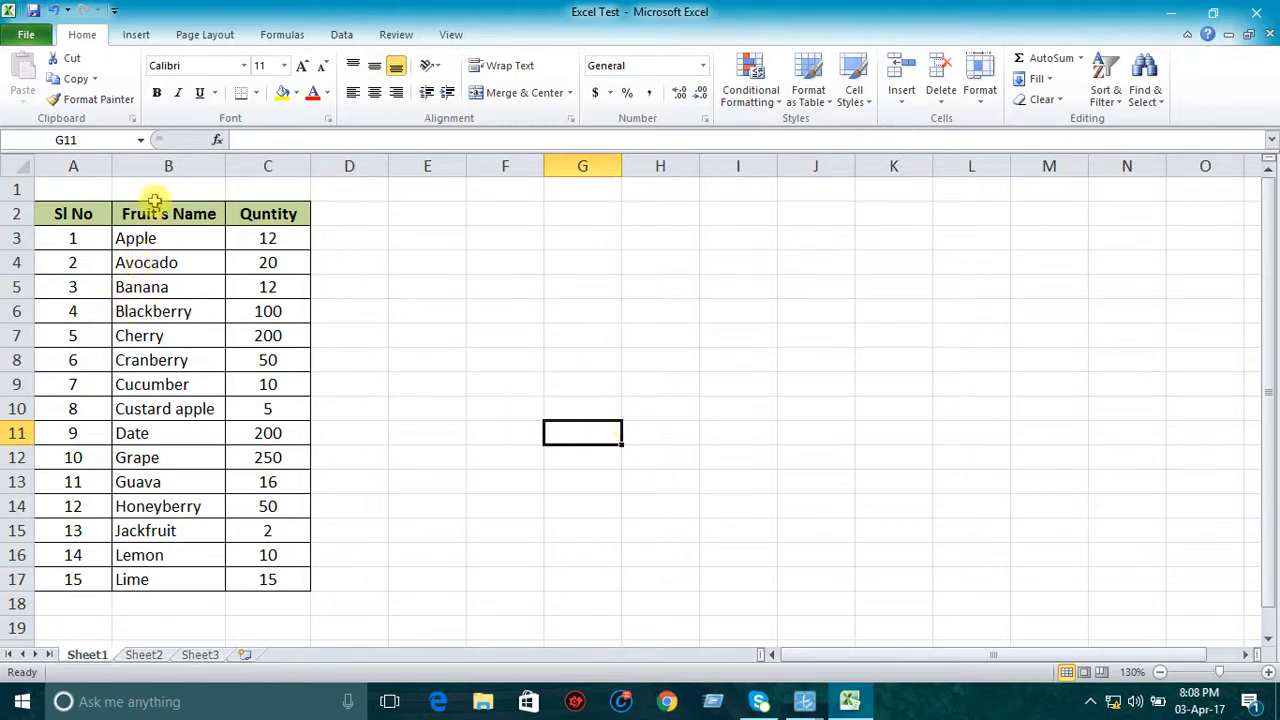
- Insert a blank sheet column before the Fruit's Name column, using the Blackberry cell as reference
left_click(160, 311)
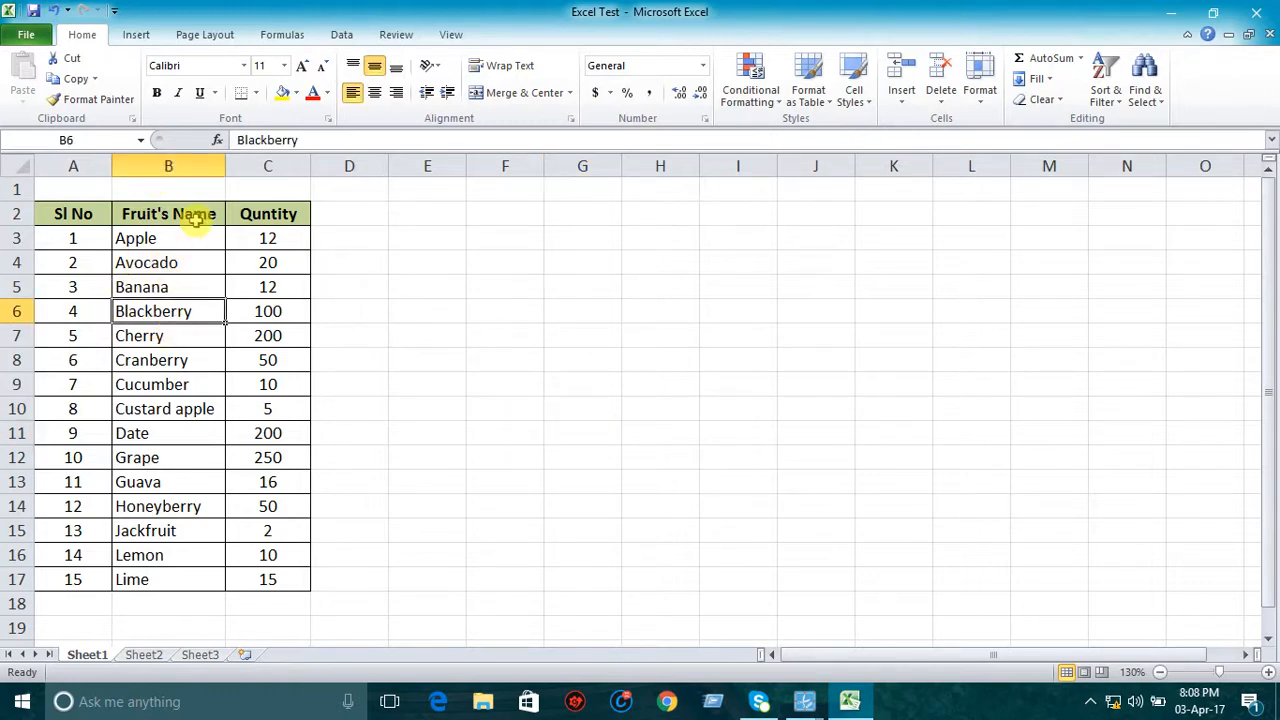
left_click(901, 95)
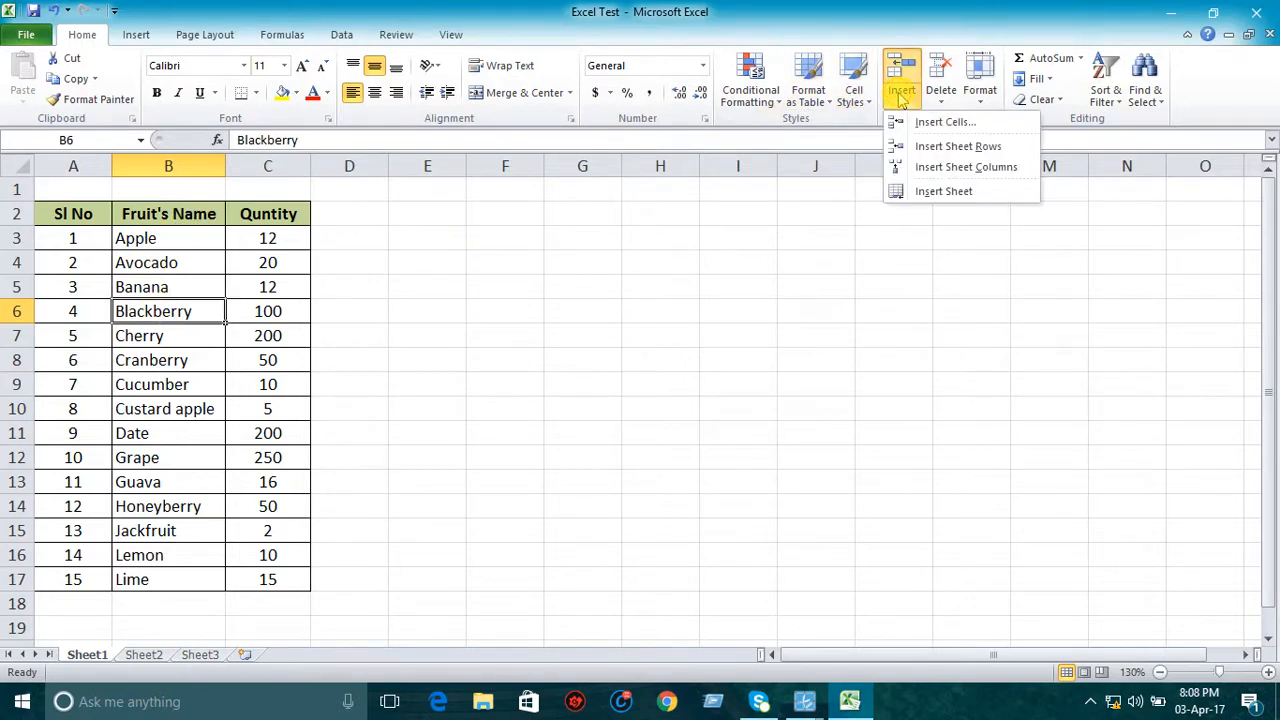
left_click(928, 168)
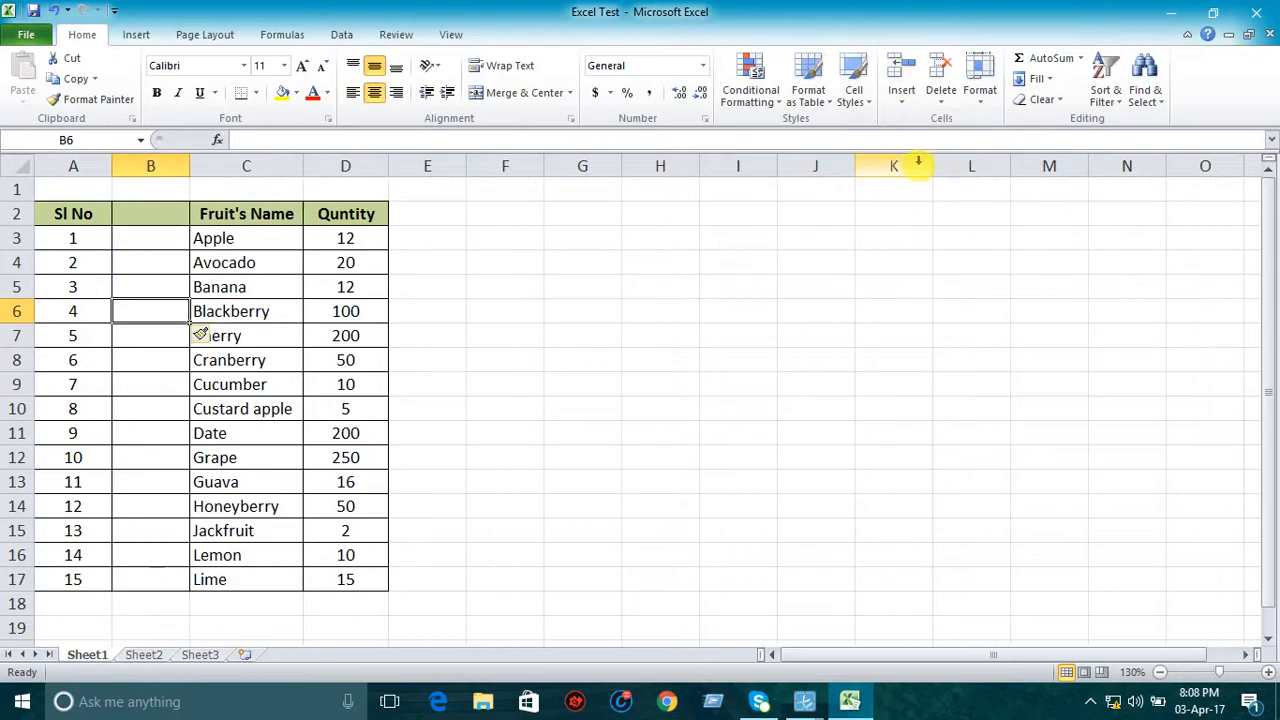
- Insert a blank sheet row above the Blackberry row
left_click(268, 314)
left_click(902, 100)
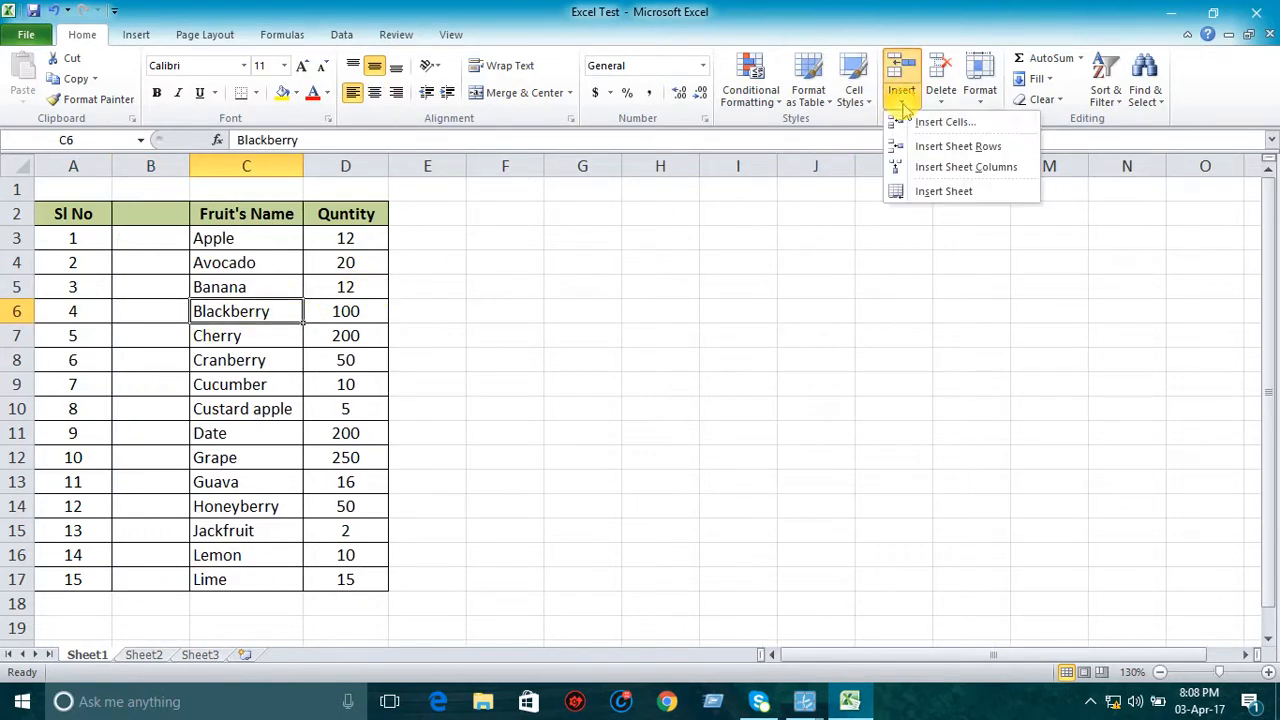
left_click(936, 148)
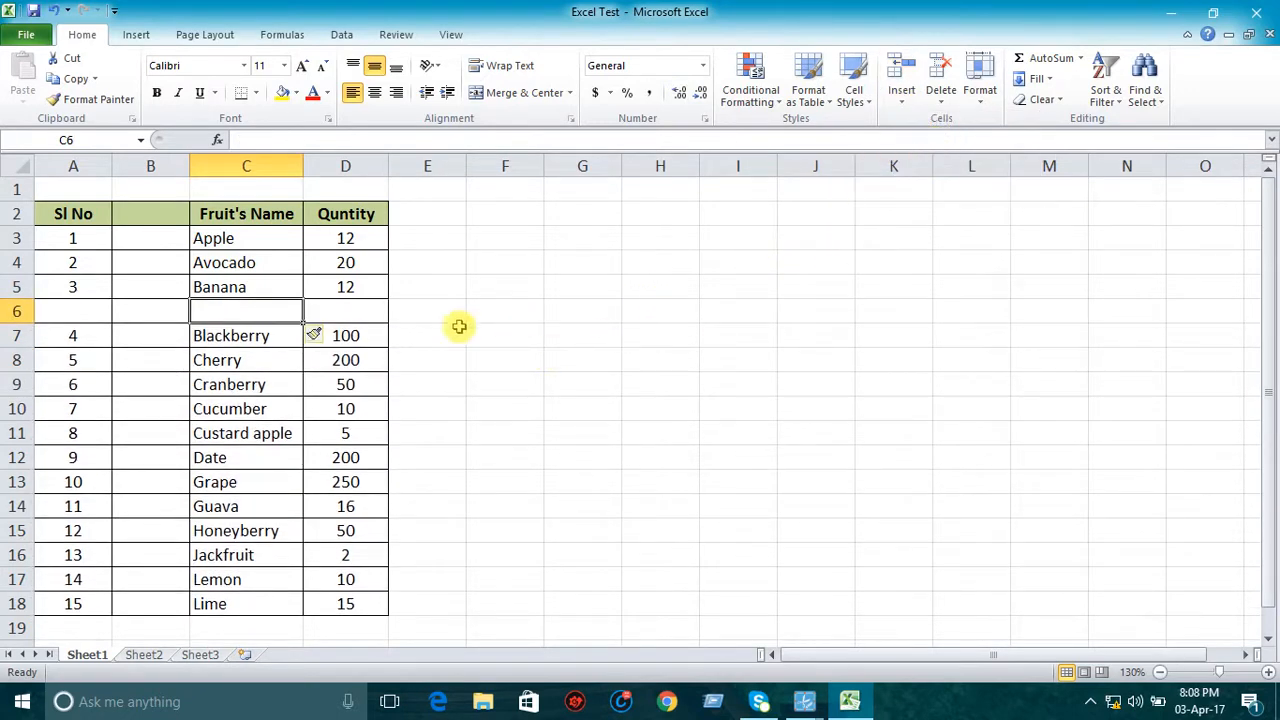
- Delete the entire blank column B between the Sl No and Fruit's Name columns
left_click(152, 165)
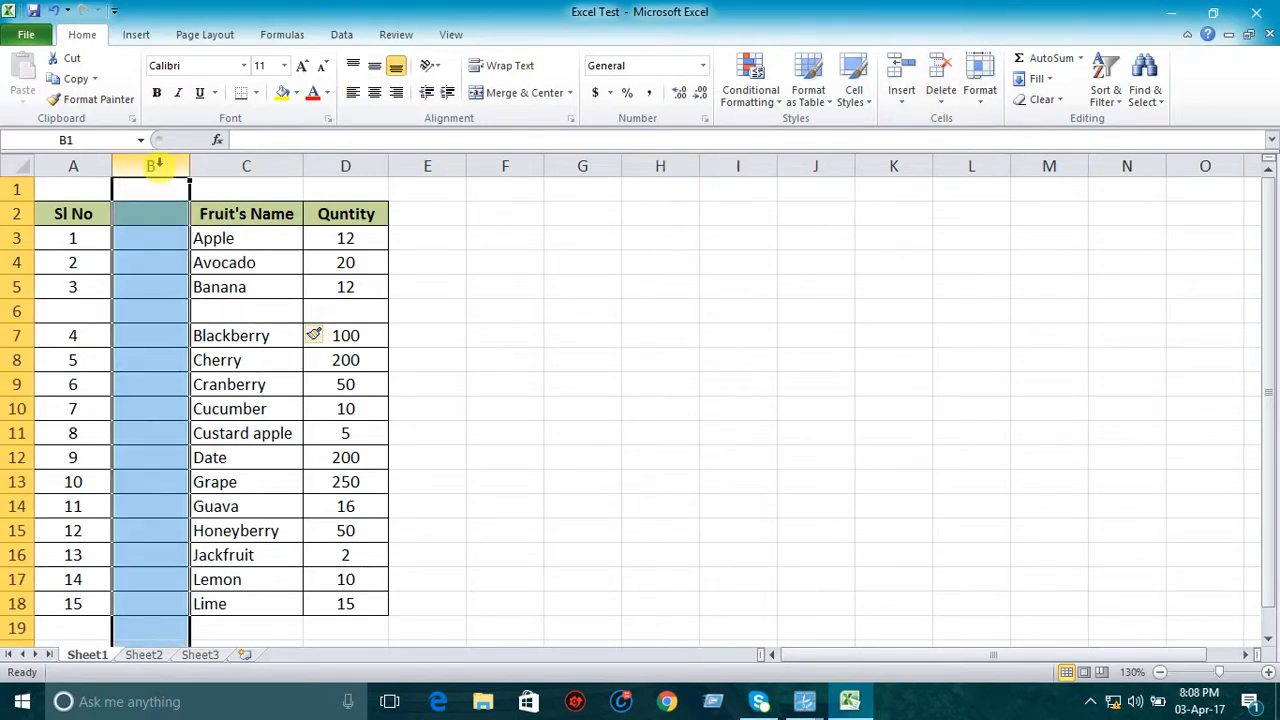
right_click(148, 236)
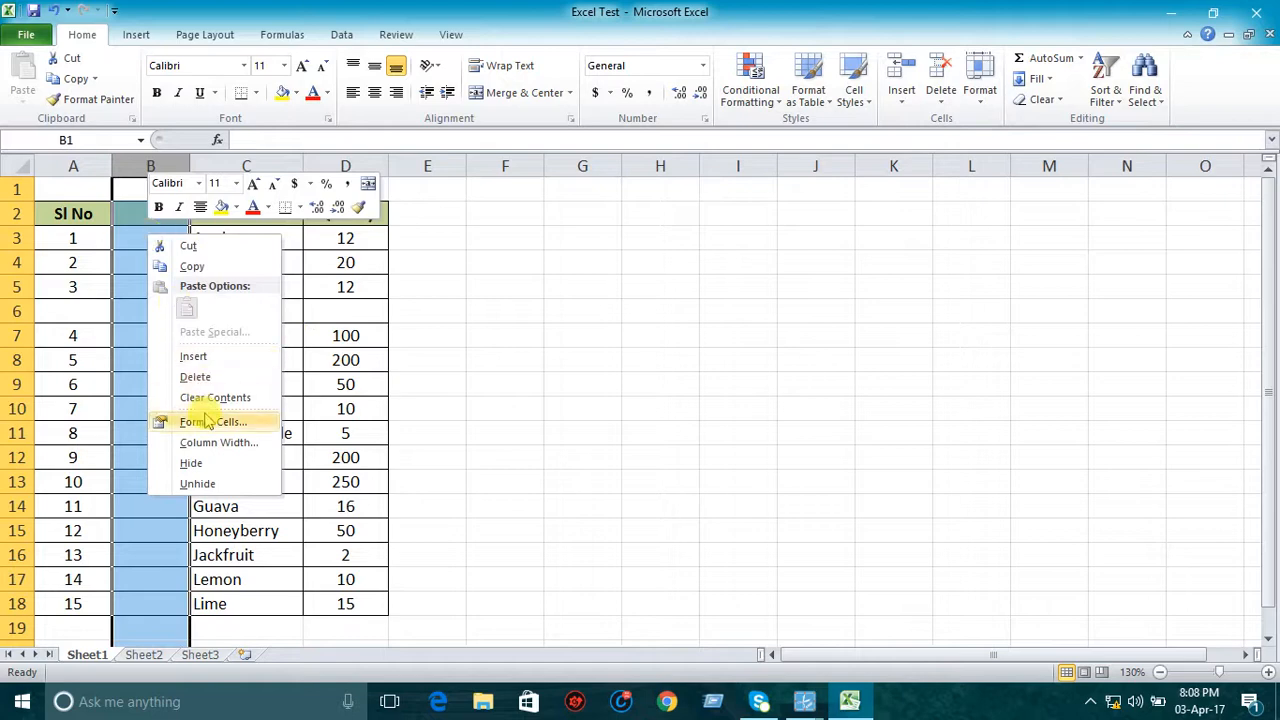
left_click(196, 377)
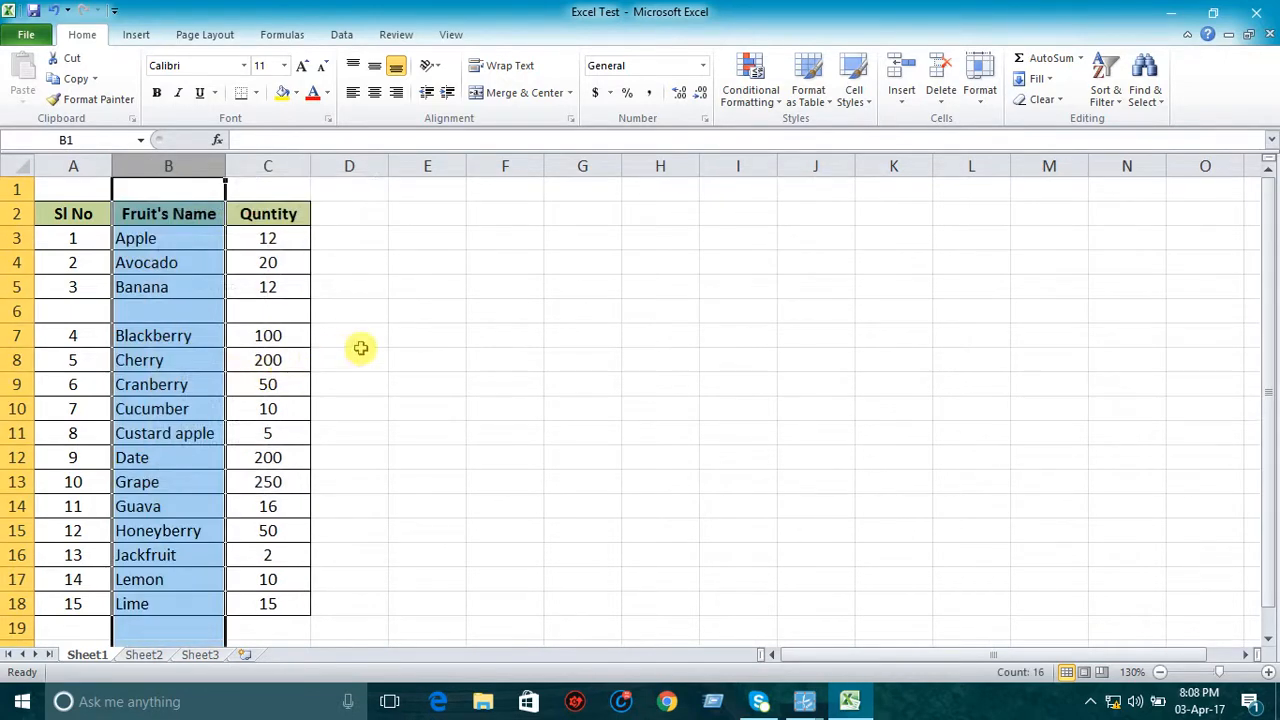
- Delete the entire blank row 6 above the Blackberry row, using its cell B6 as reference
left_click(161, 315)
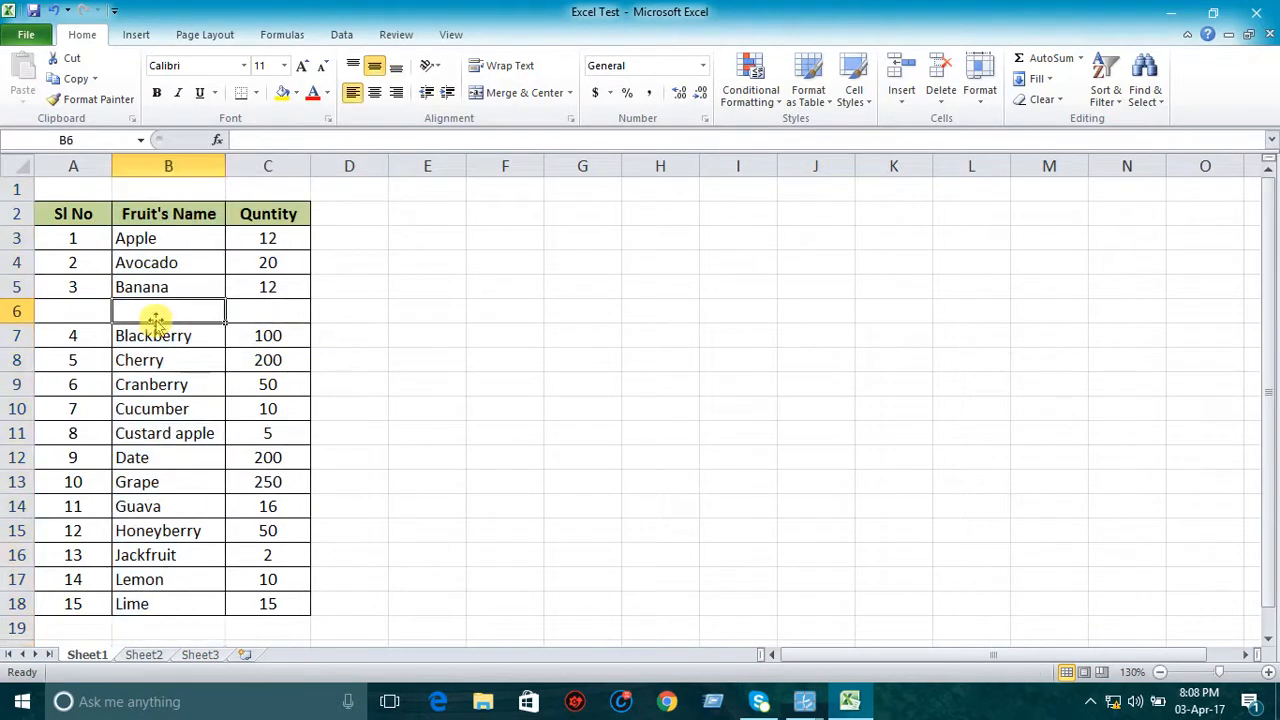
right_click(161, 315)
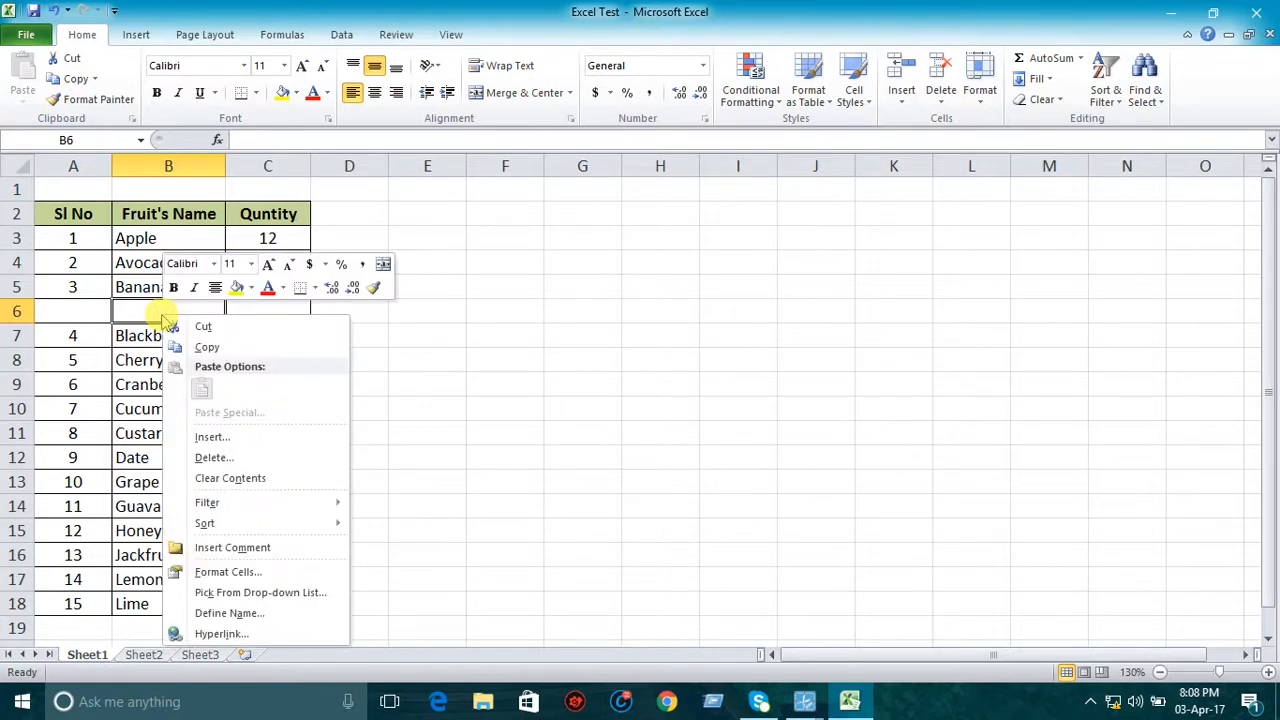
left_click(215, 456)
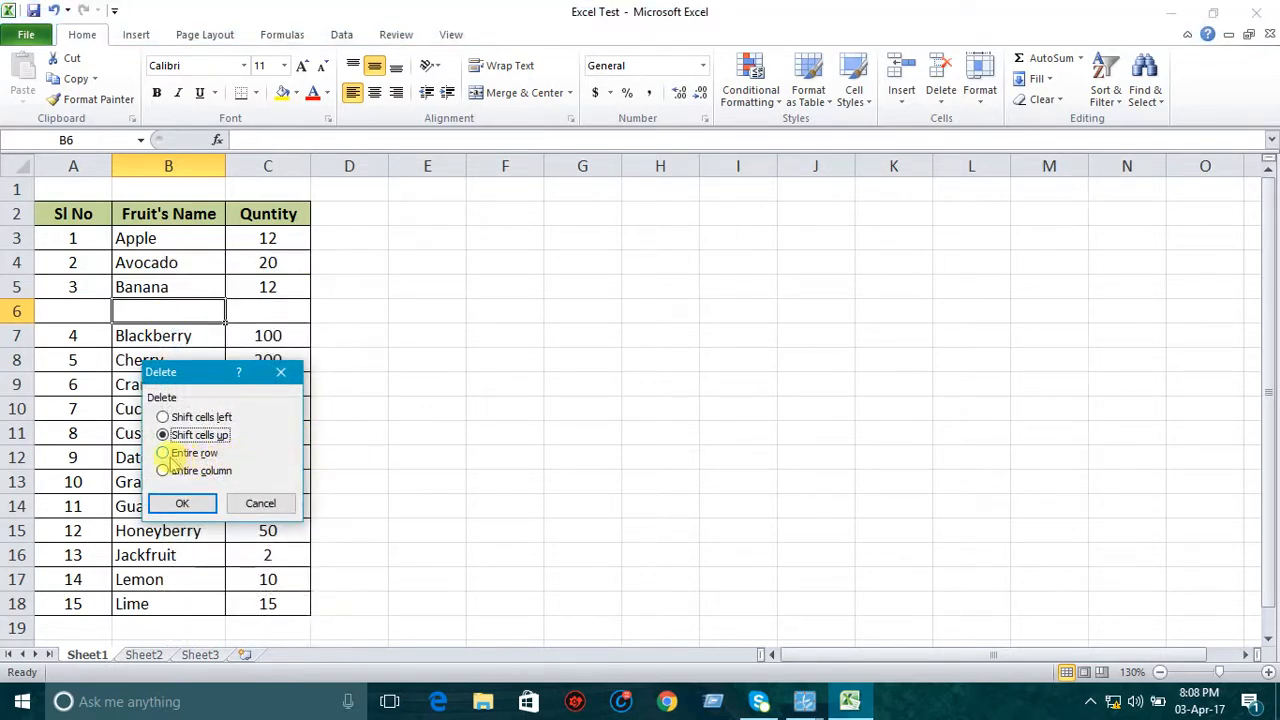
left_click(166, 452)
left_click(200, 504)
left_click(426, 440)
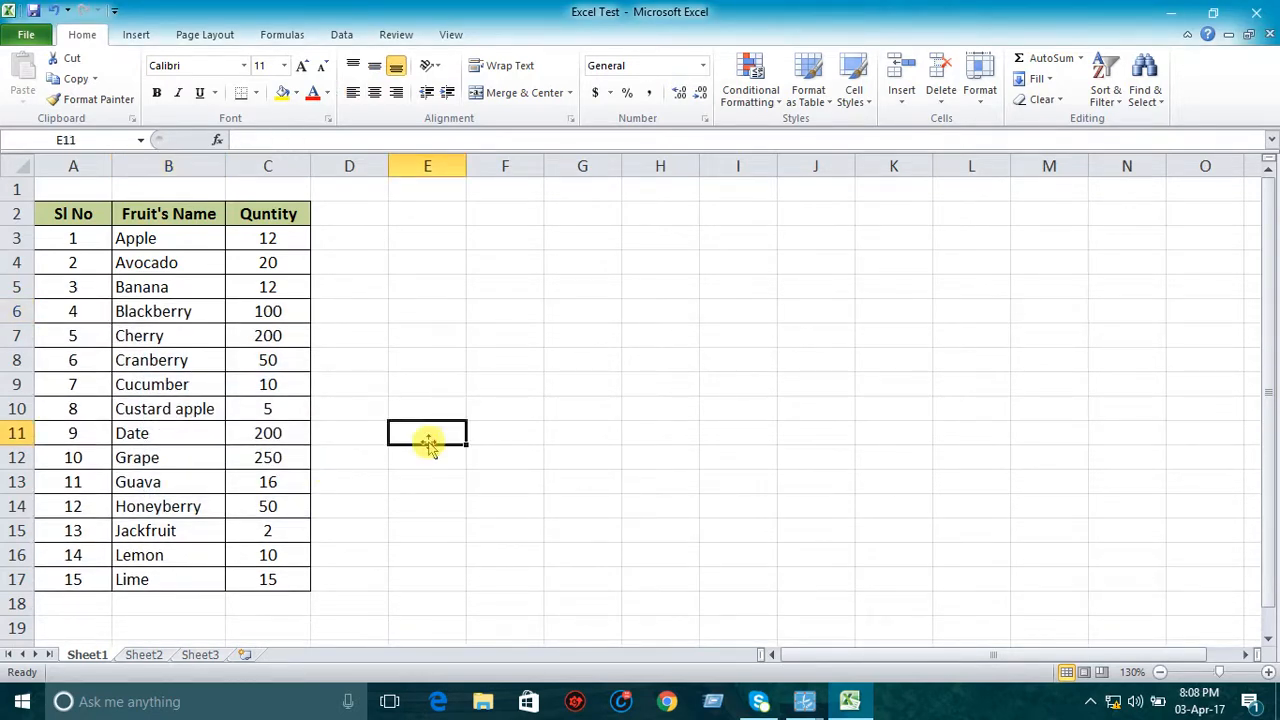
- Try deleting the whole Quntity column C and undo the deletion
left_click(263, 165)
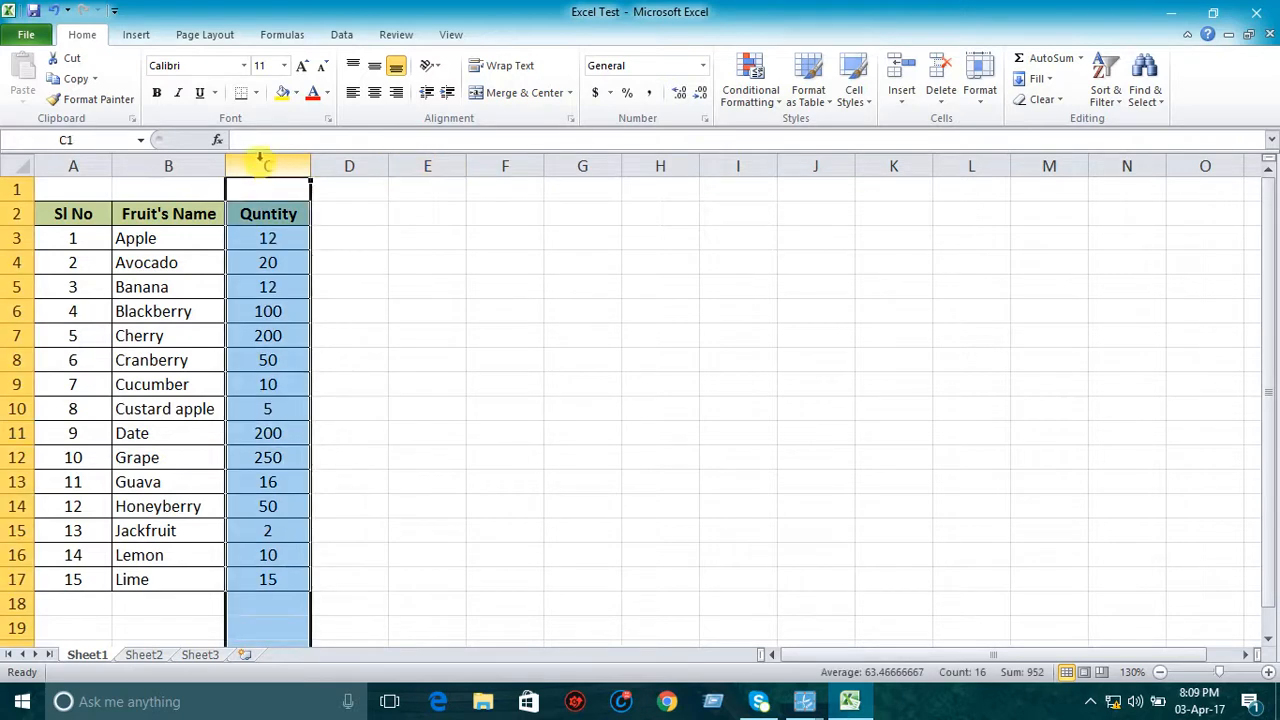
right_click(261, 164)
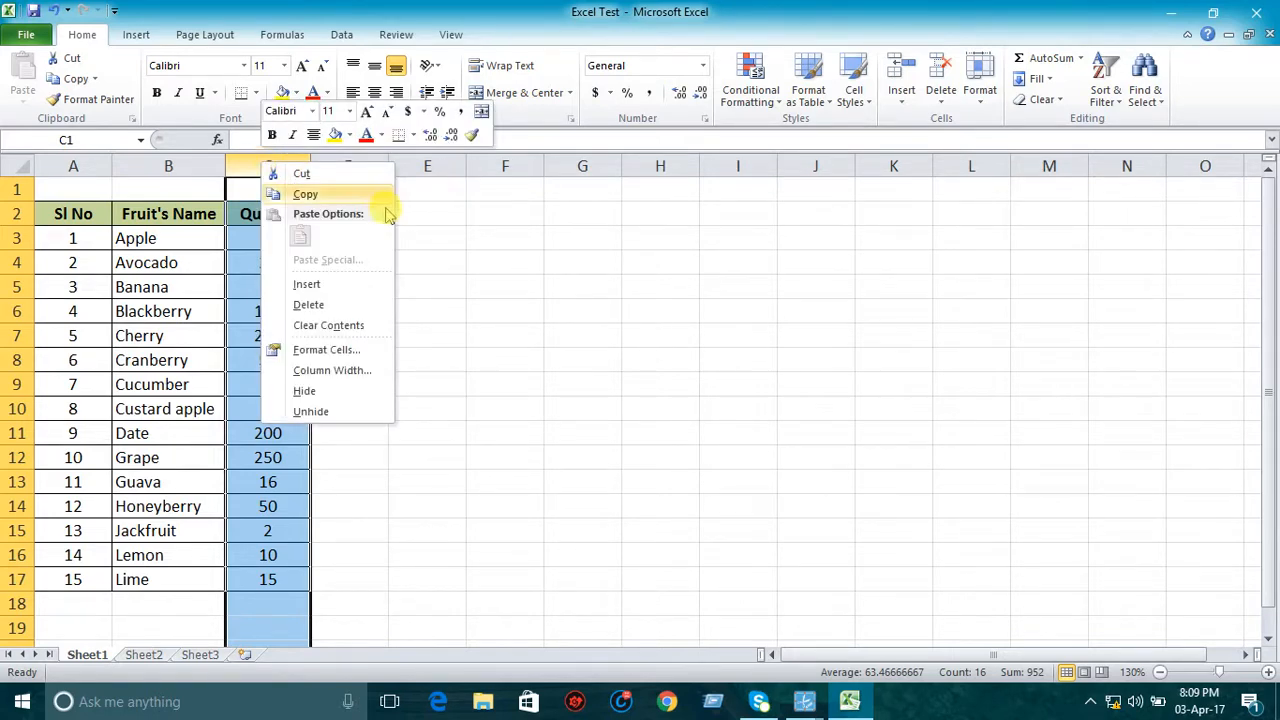
left_click(327, 306)
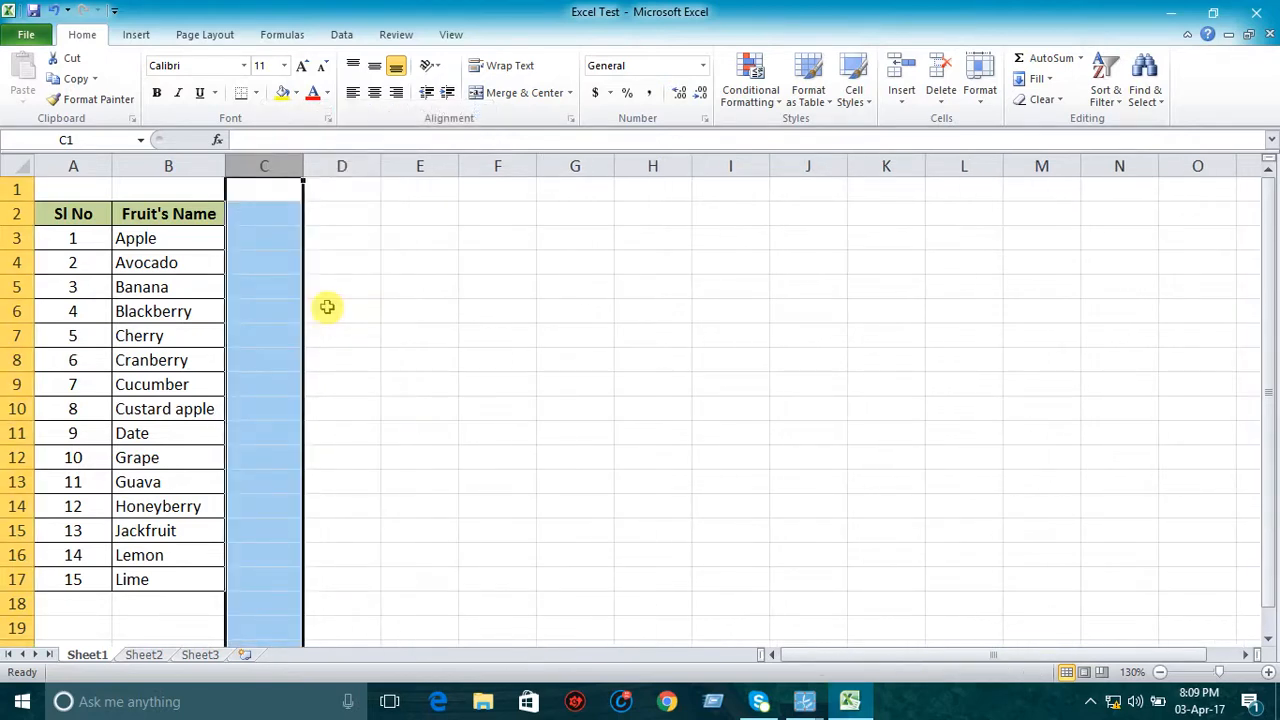
left_click(53, 10)
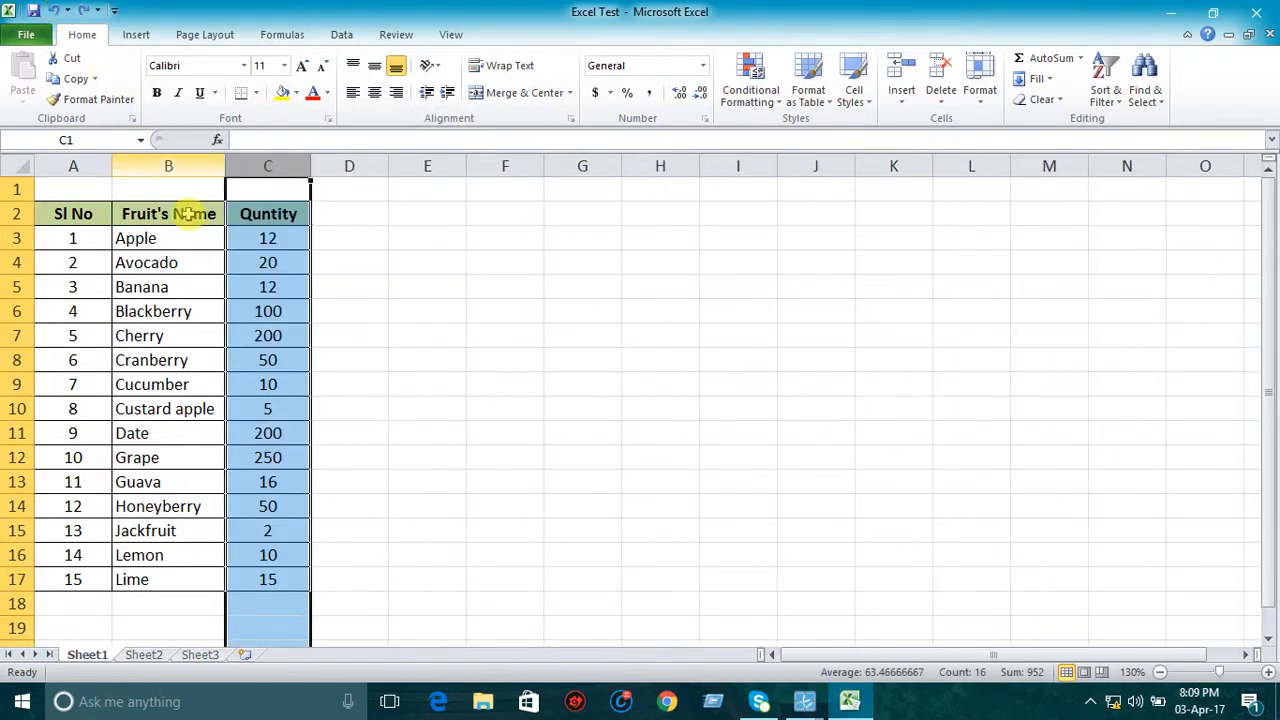
left_click(277, 313)
right_click(280, 314)
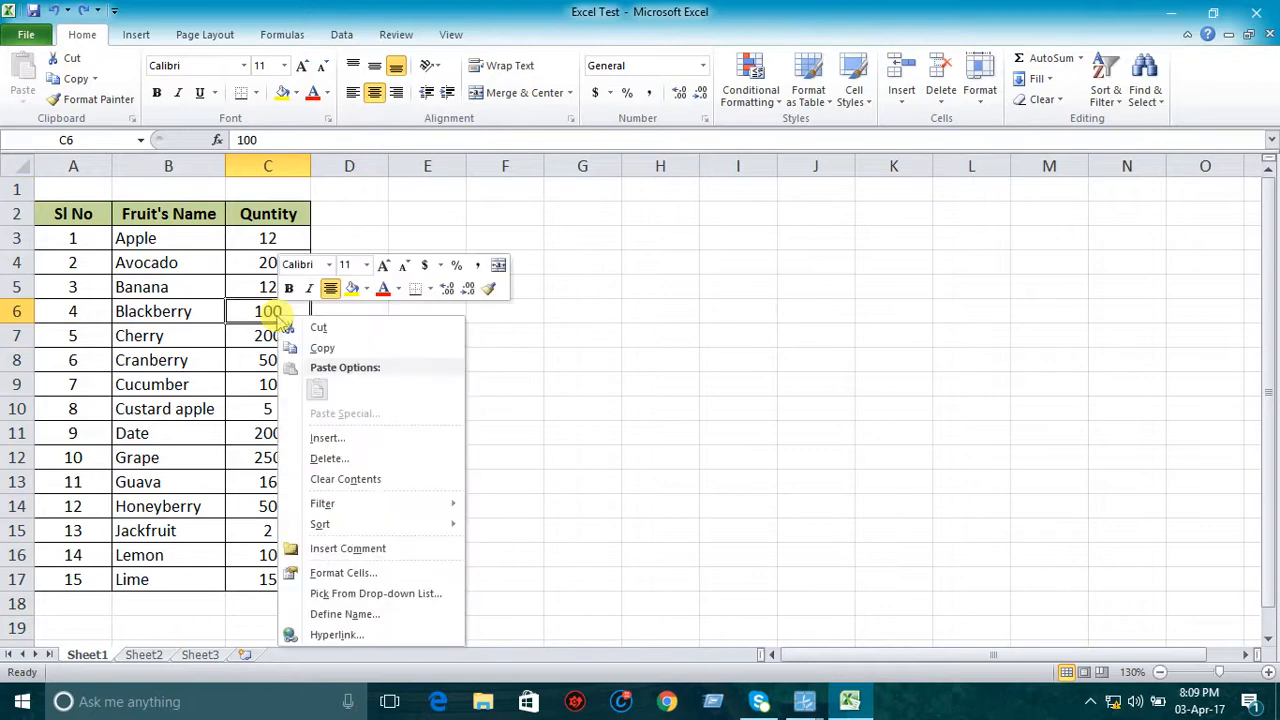
left_click(343, 459)
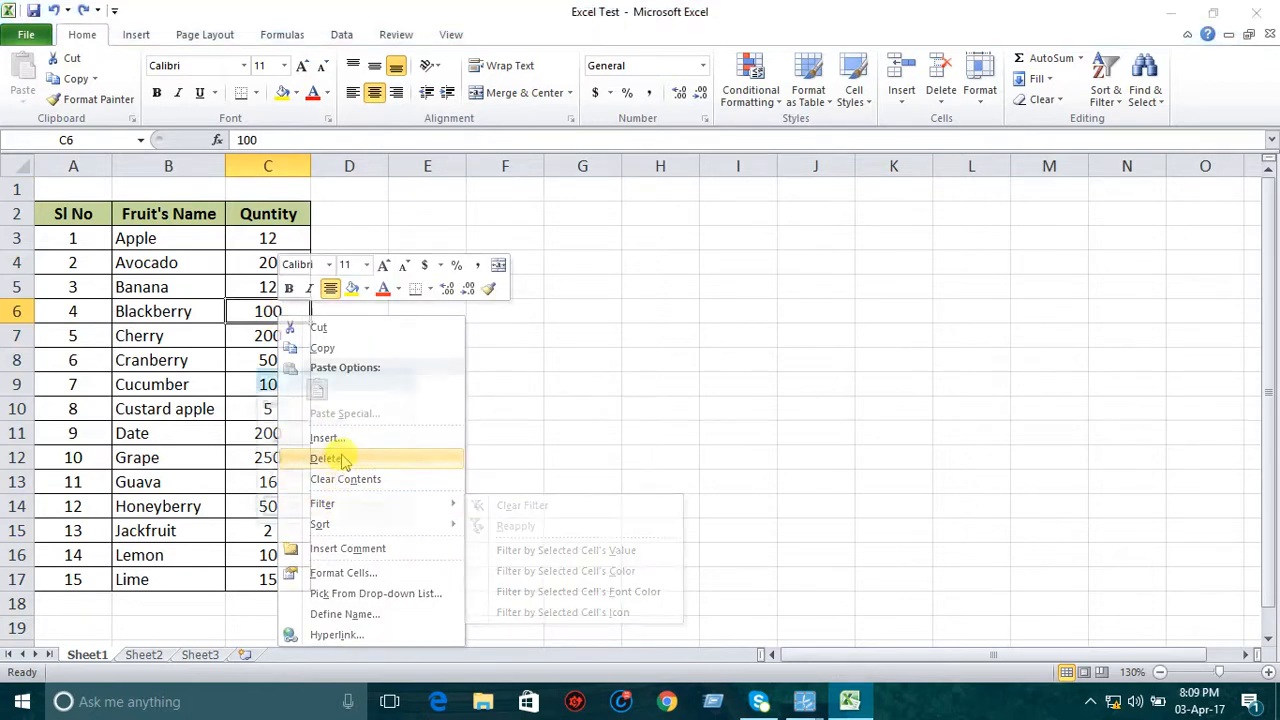
left_click_drag(334, 376, 592, 271)
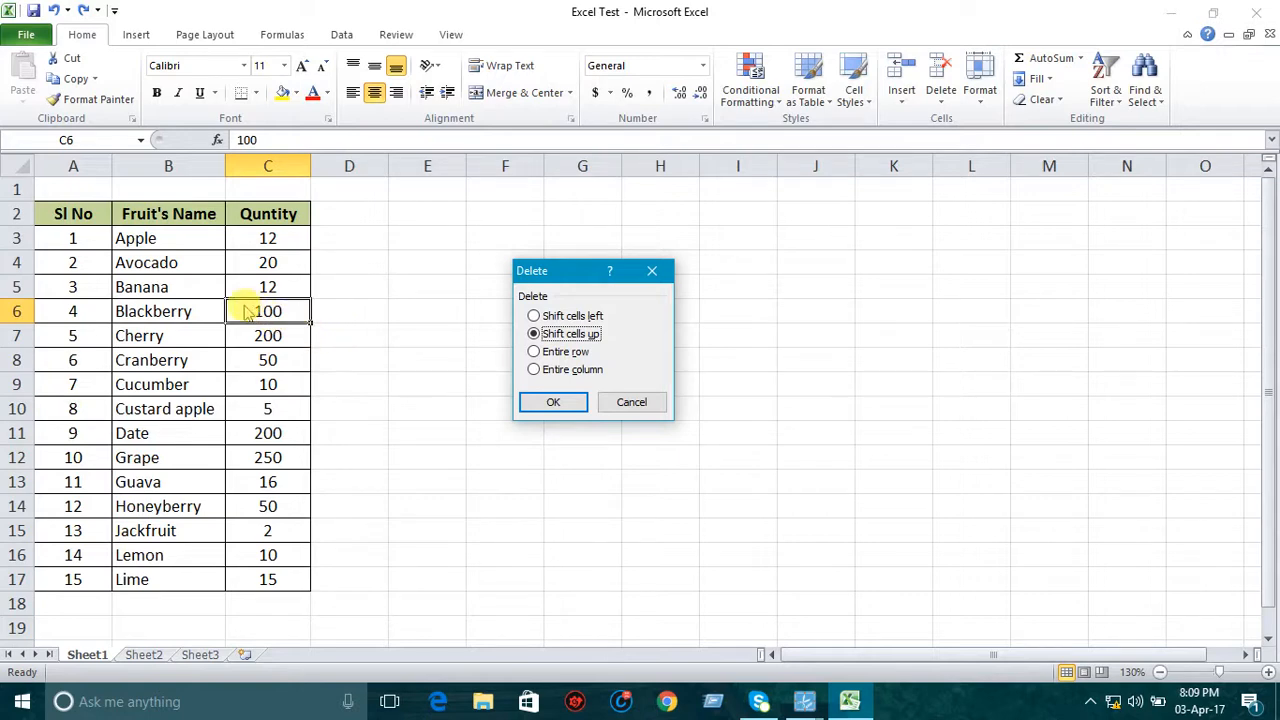
left_click(536, 353)
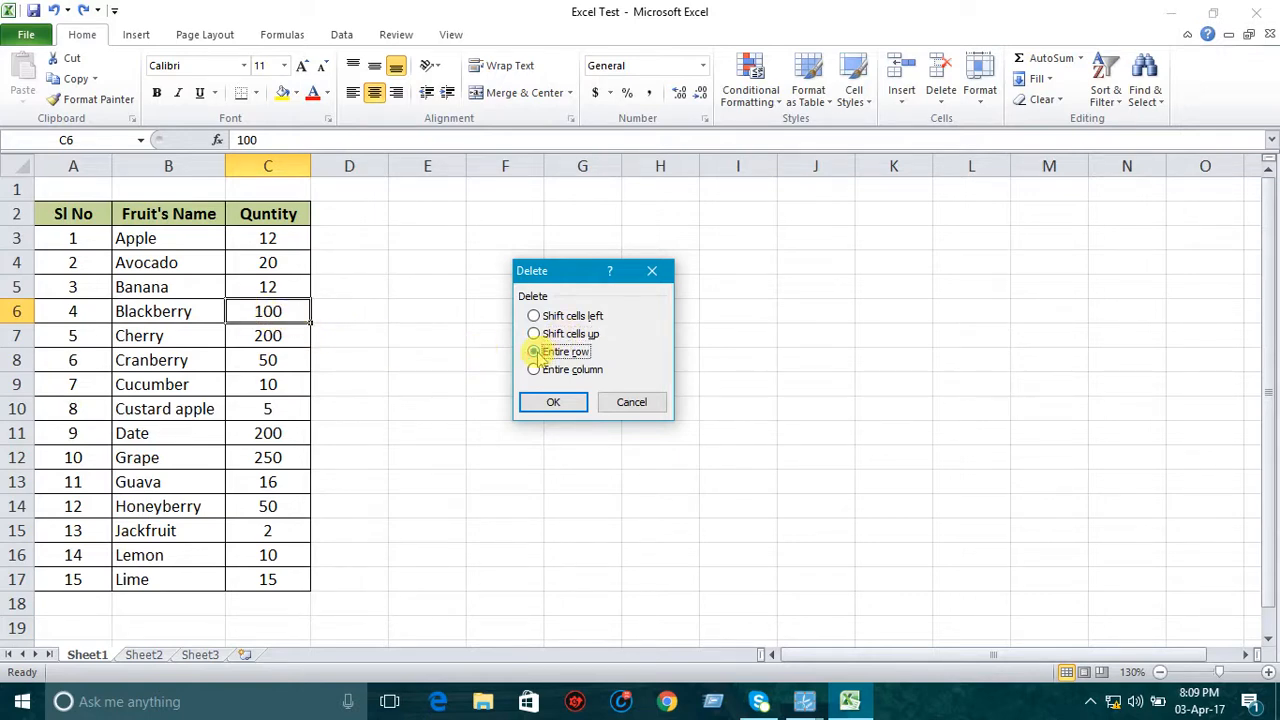
left_click(536, 370)
left_click(535, 352)
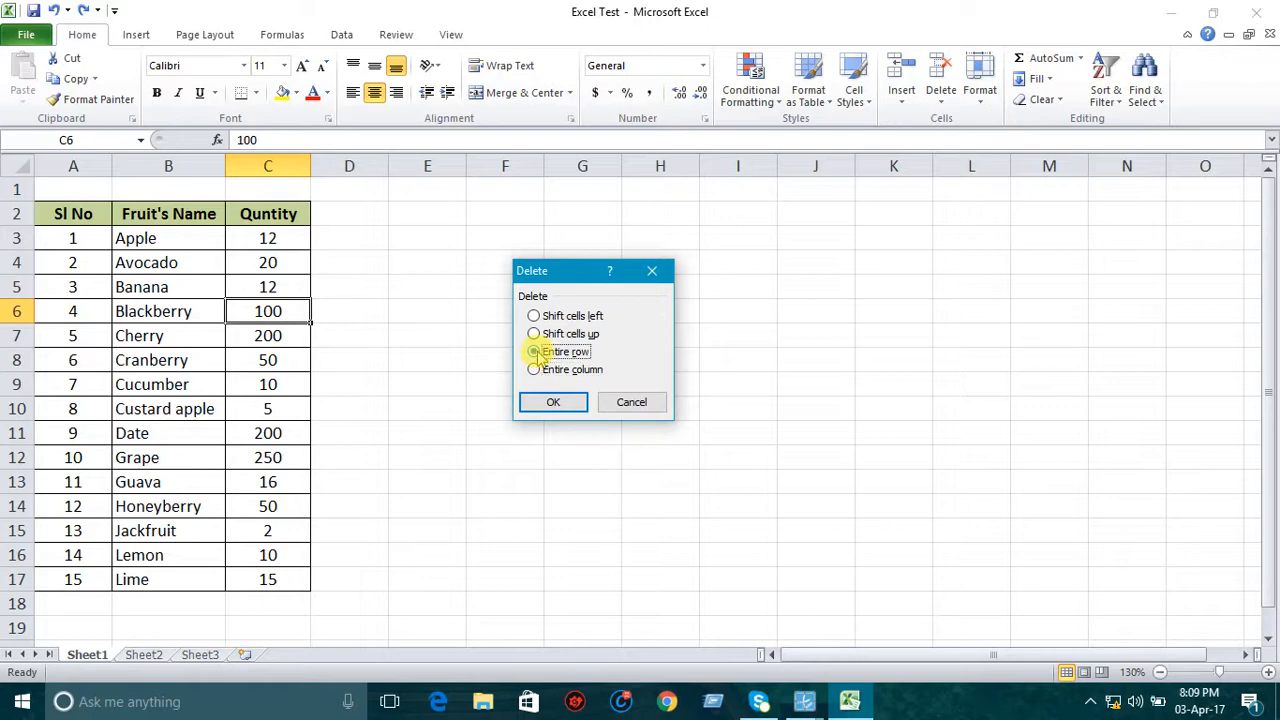
left_click(647, 402)
- Try deleting the whole Fruit's Name column B and undo the deletion
left_click(185, 163)
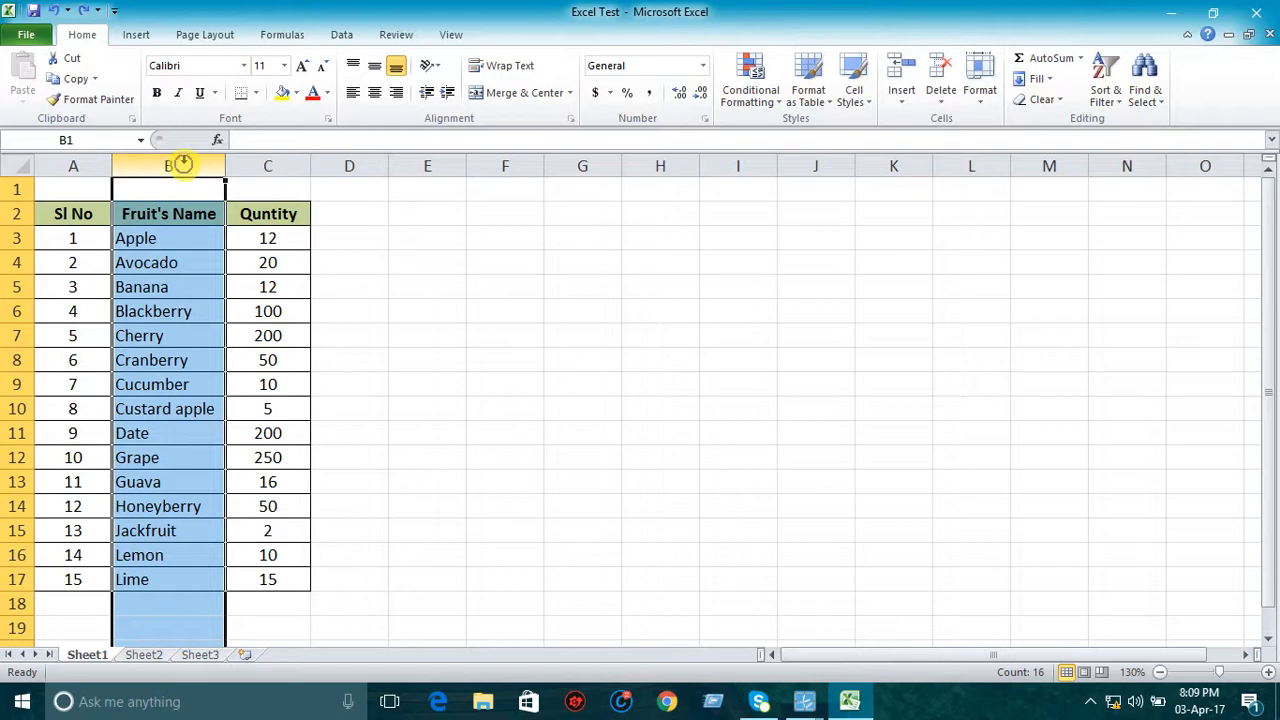
right_click(183, 164)
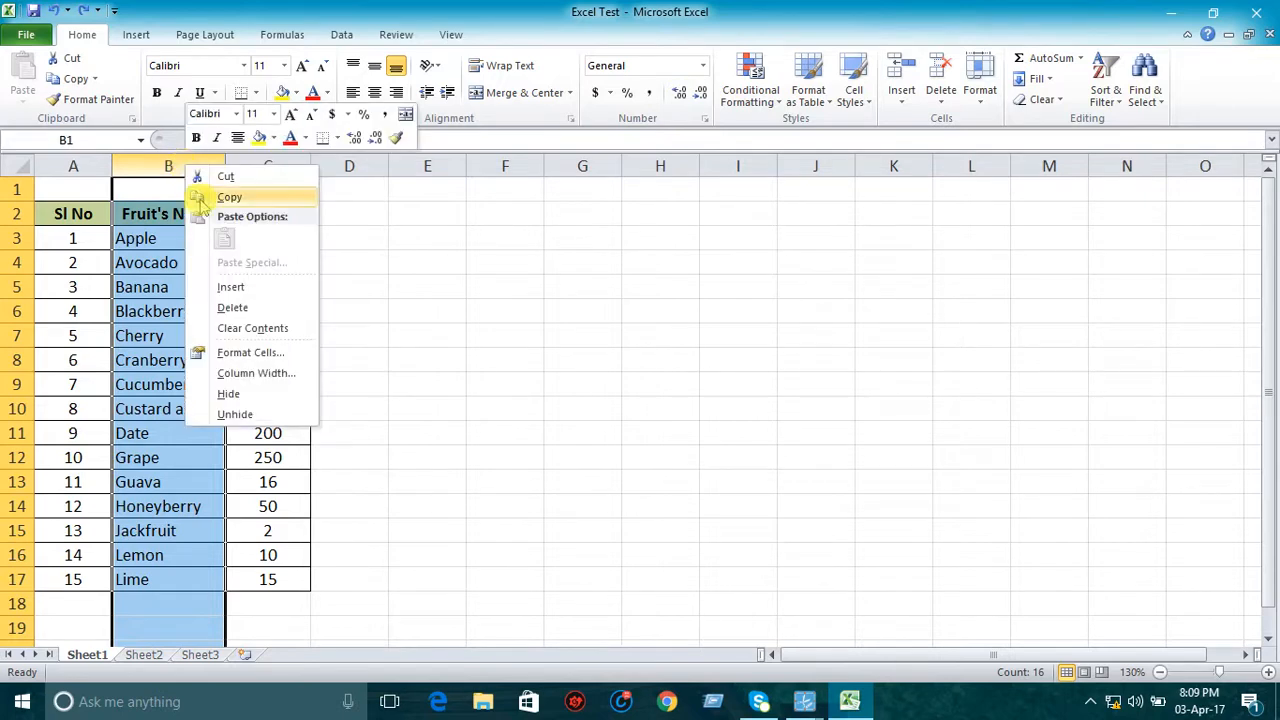
left_click(265, 313)
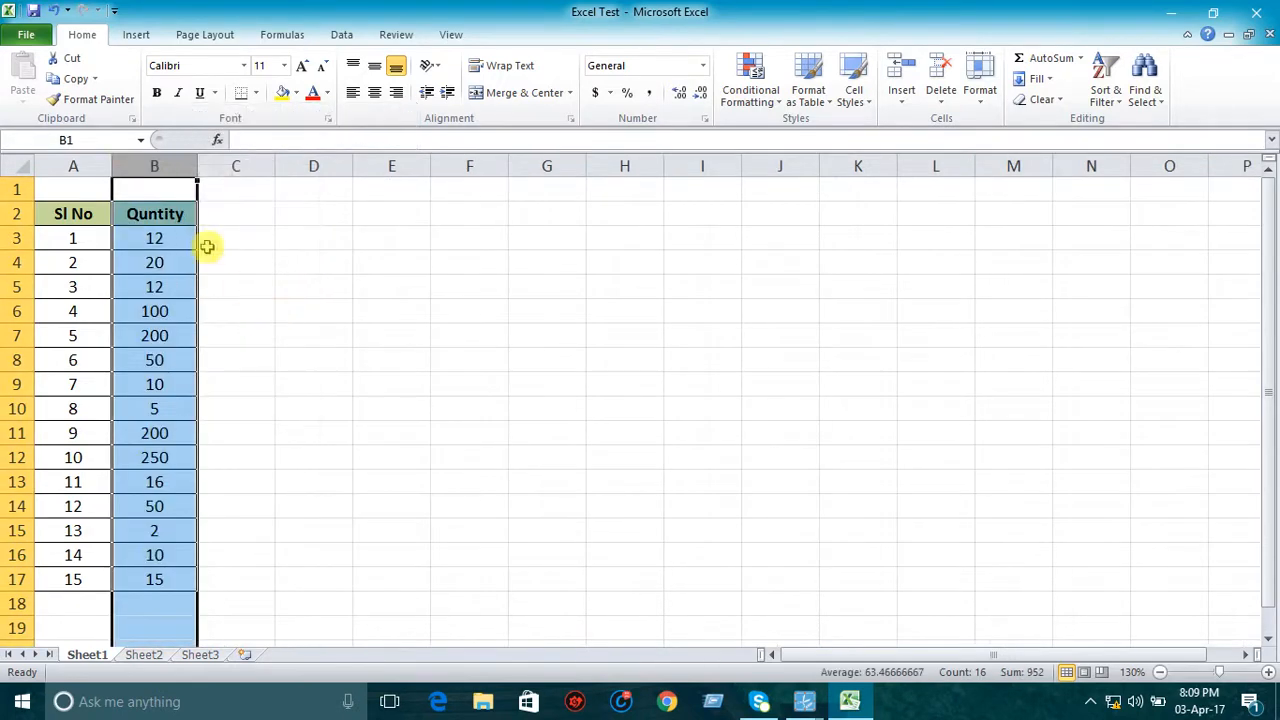
left_click(53, 11)
left_click(491, 334)
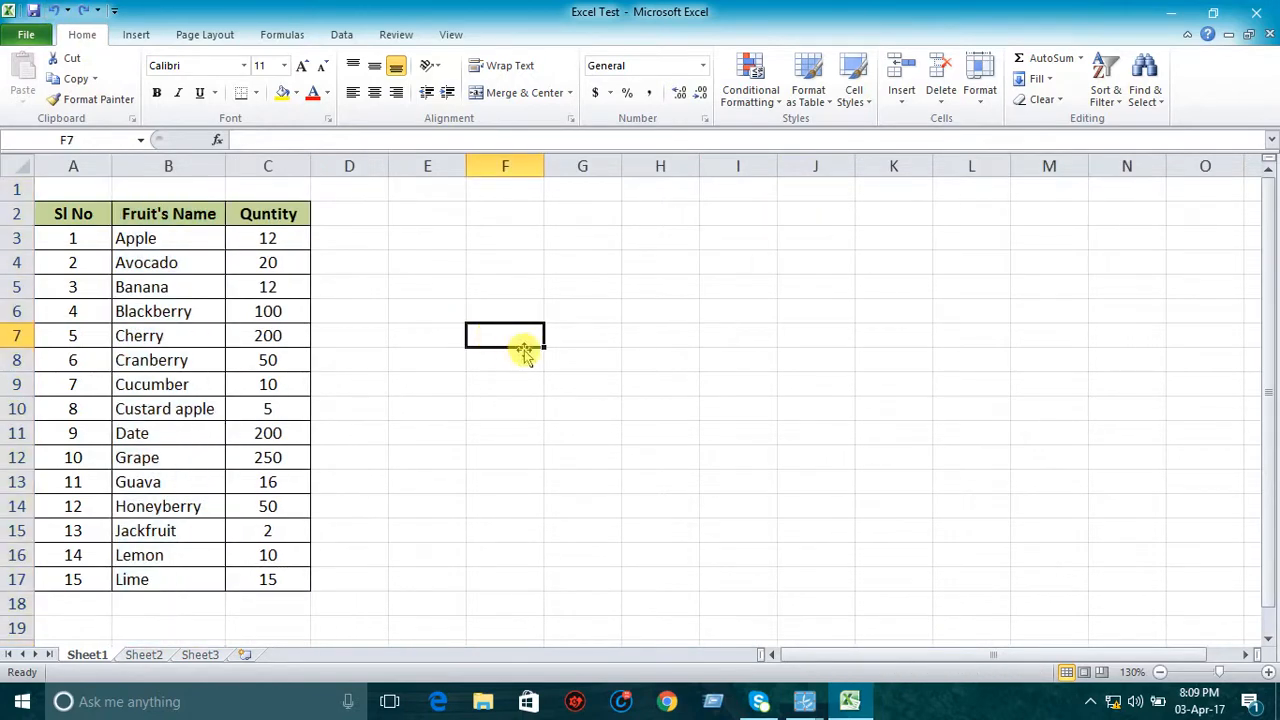
left_click(196, 168)
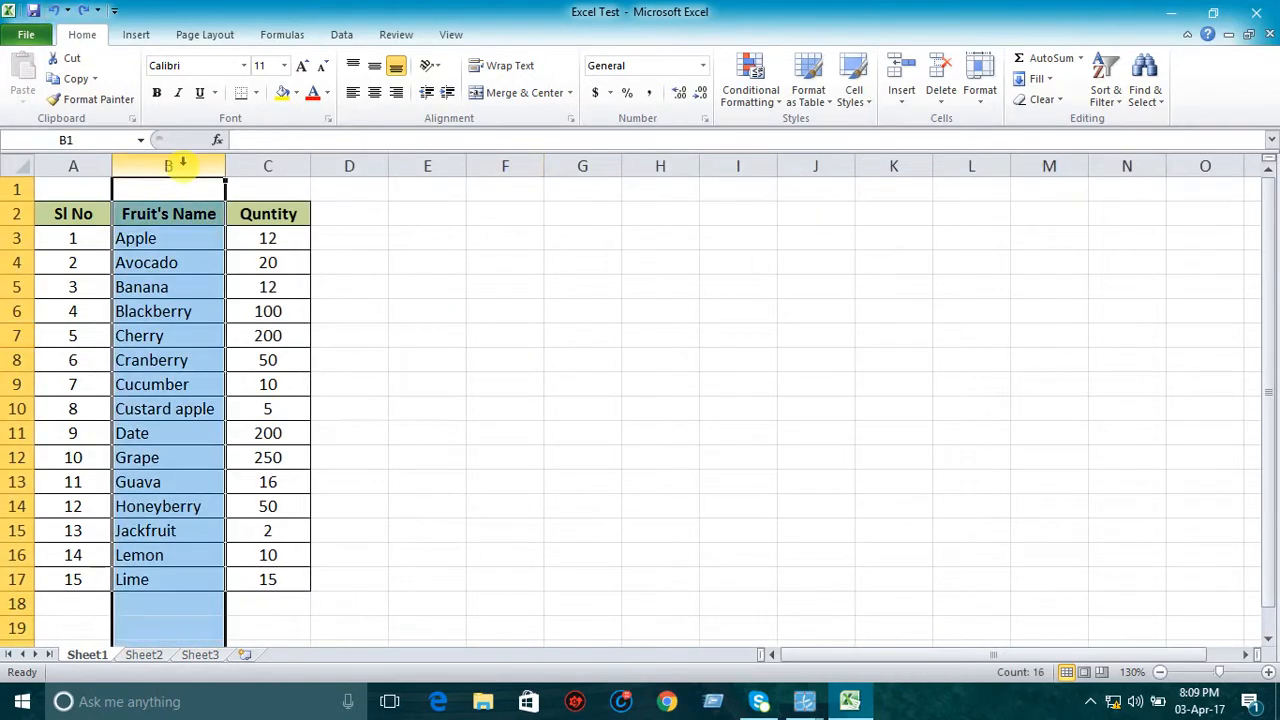
left_click(266, 166)
left_click(14, 262)
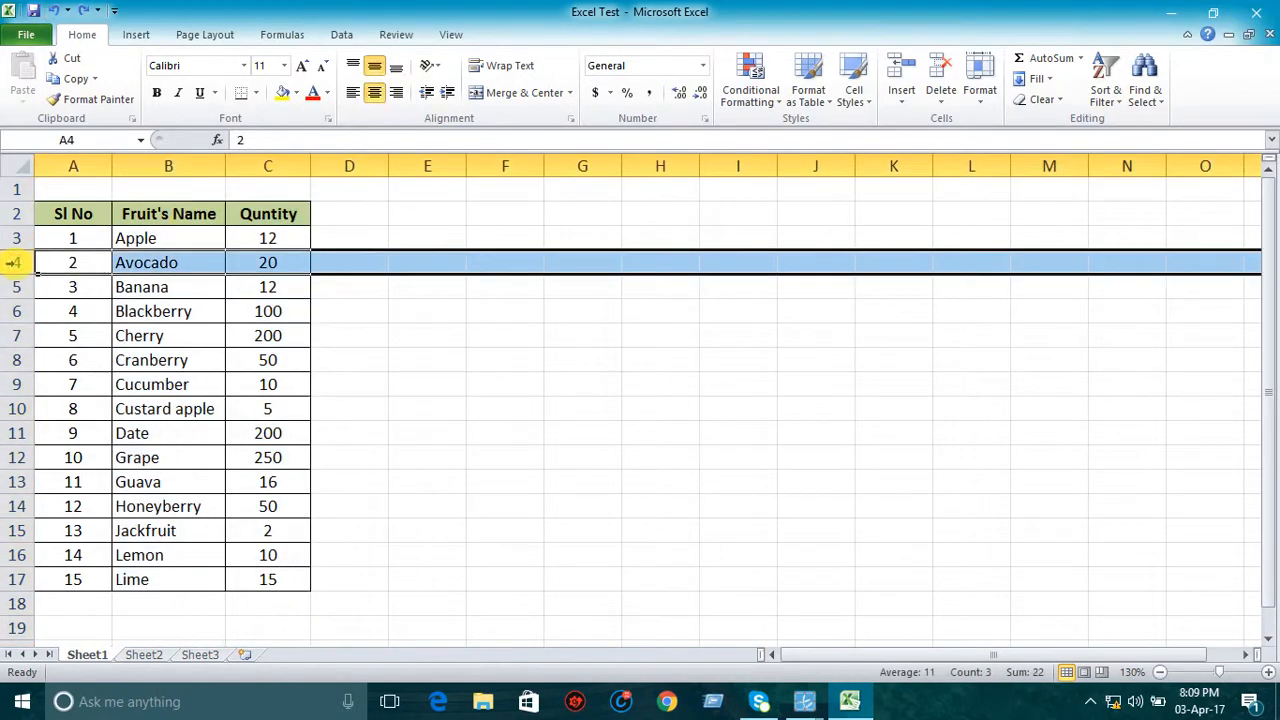
left_click(167, 308)
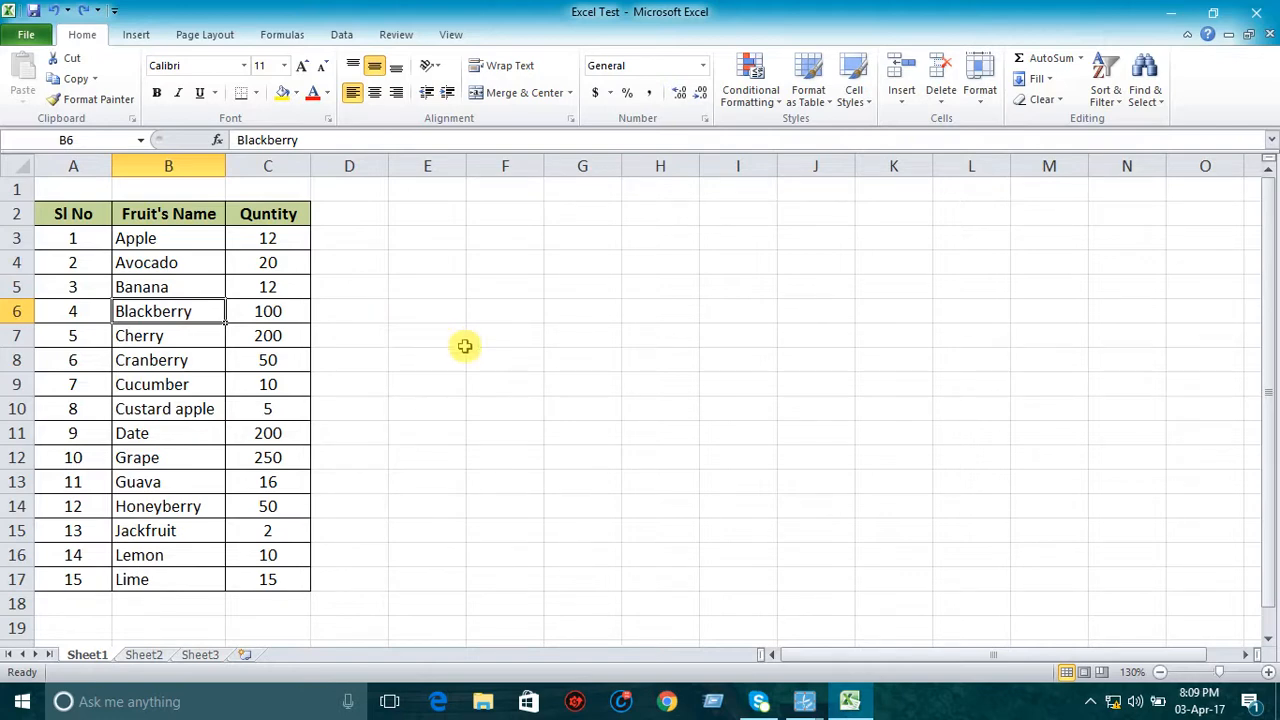
- Select the entire rows 2 through 17 of the fruit table, from the header row to Lime
left_click(424, 394)
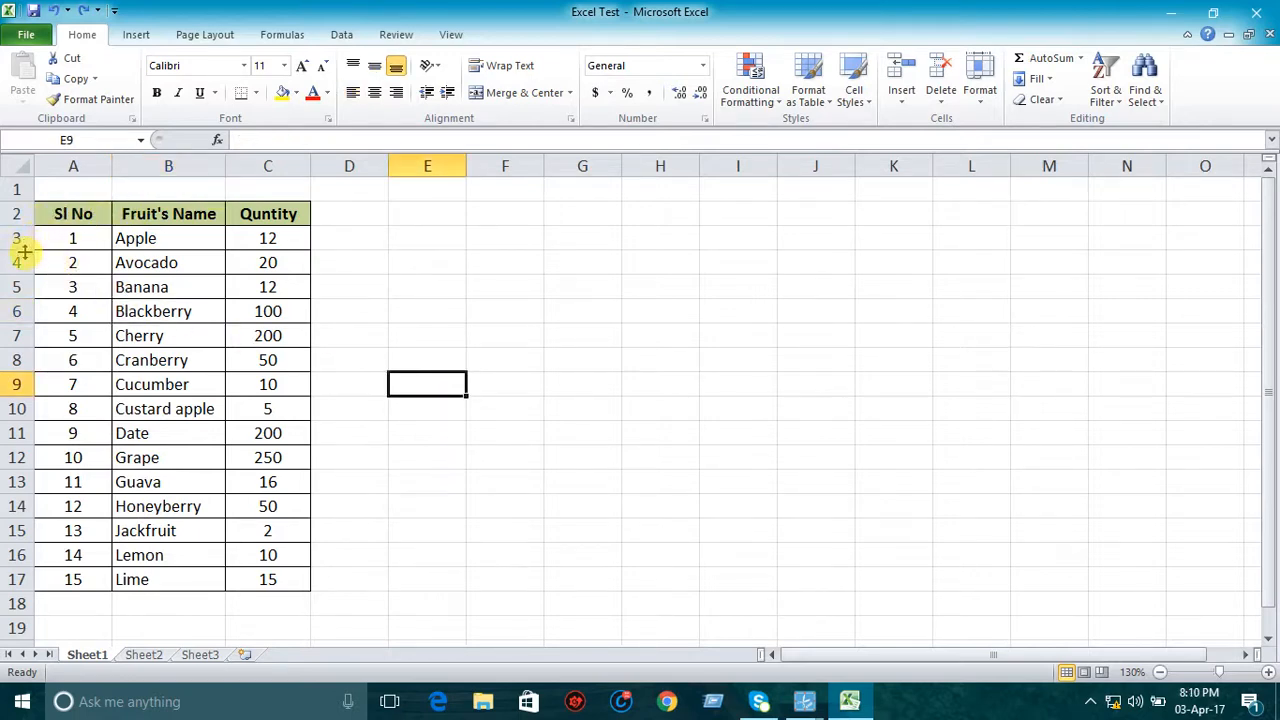
left_click_drag(24, 250, 24, 253)
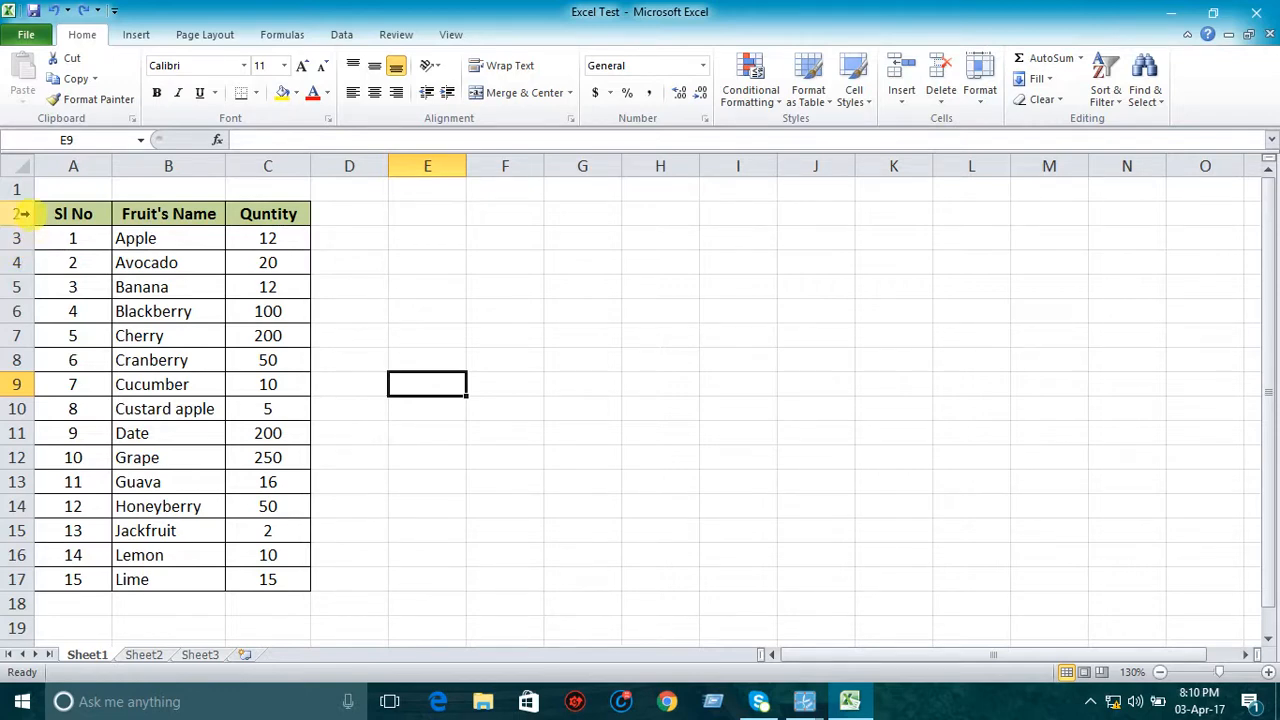
left_click_drag(22, 213, 38, 585)
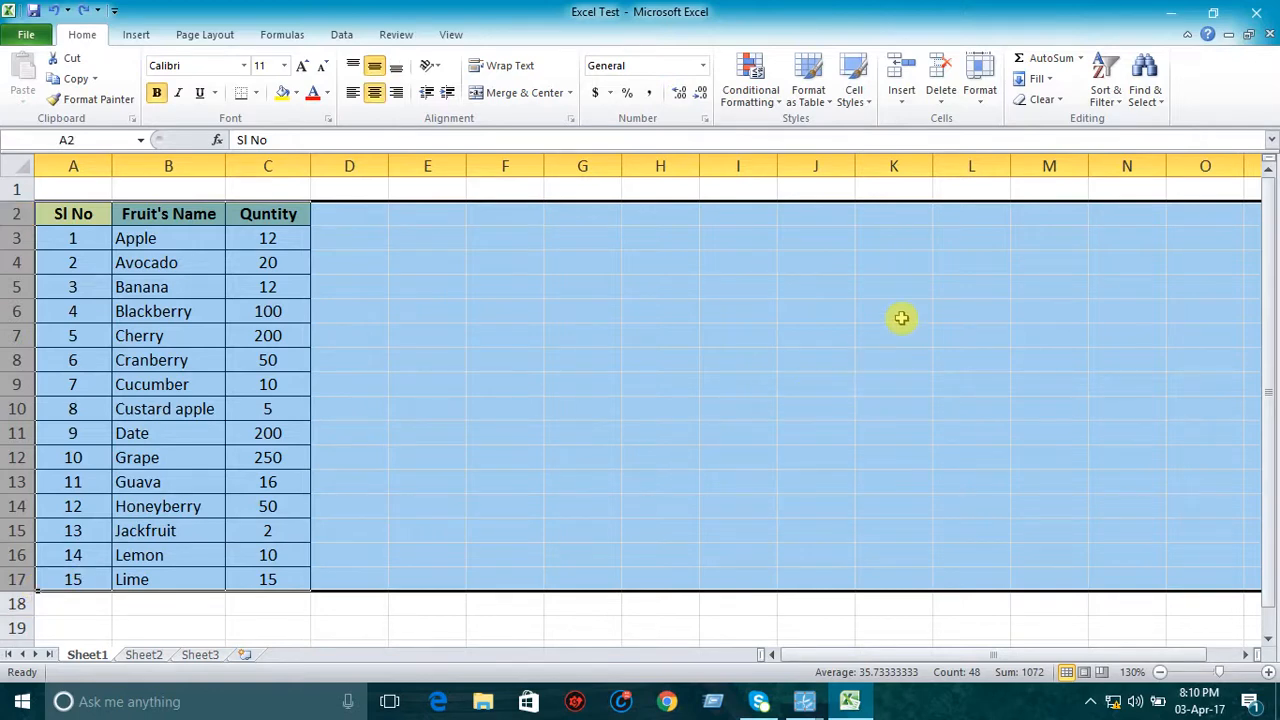
- Try increasing the row height of the selected table rows and undo the height change
left_click(984, 100)
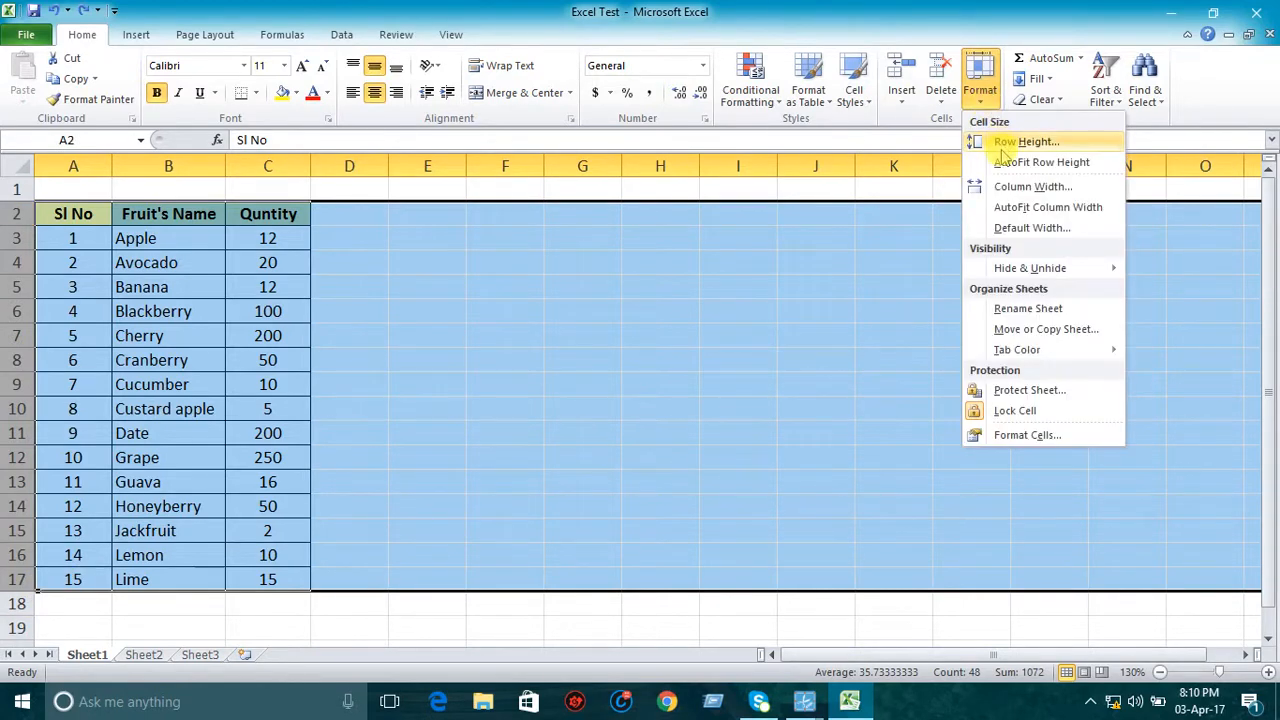
left_click(1003, 146)
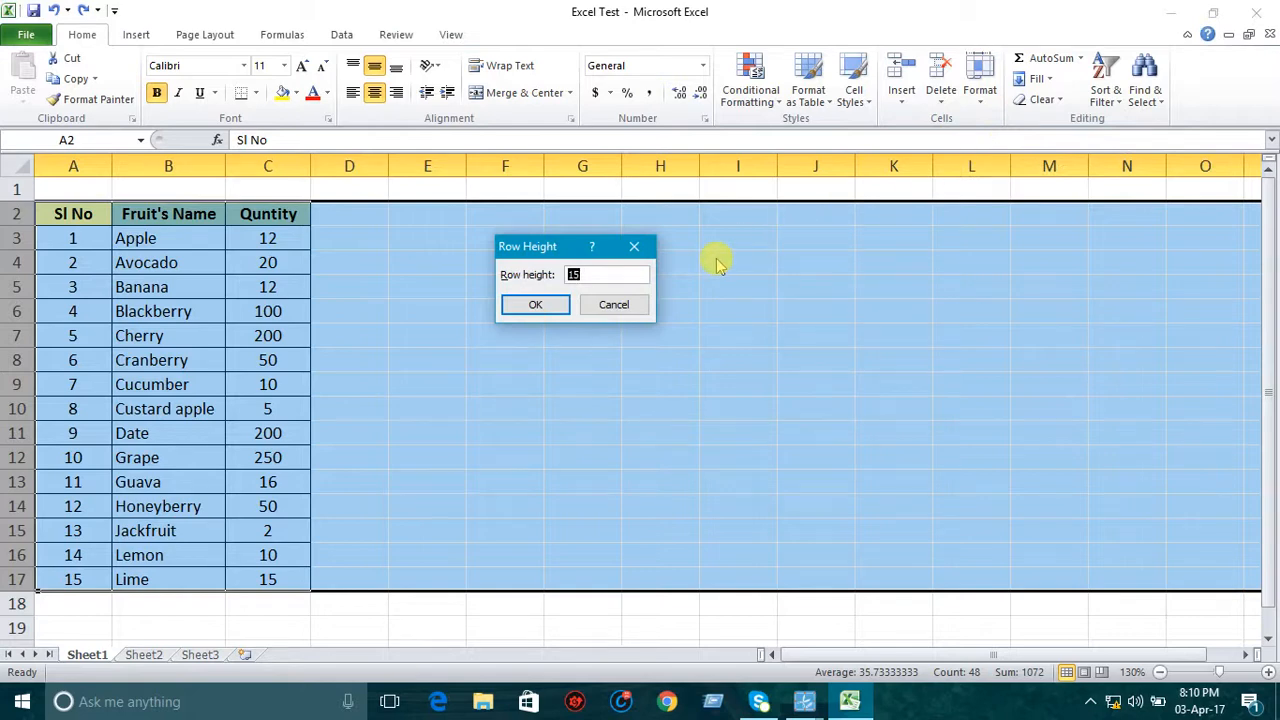
left_click(541, 304)
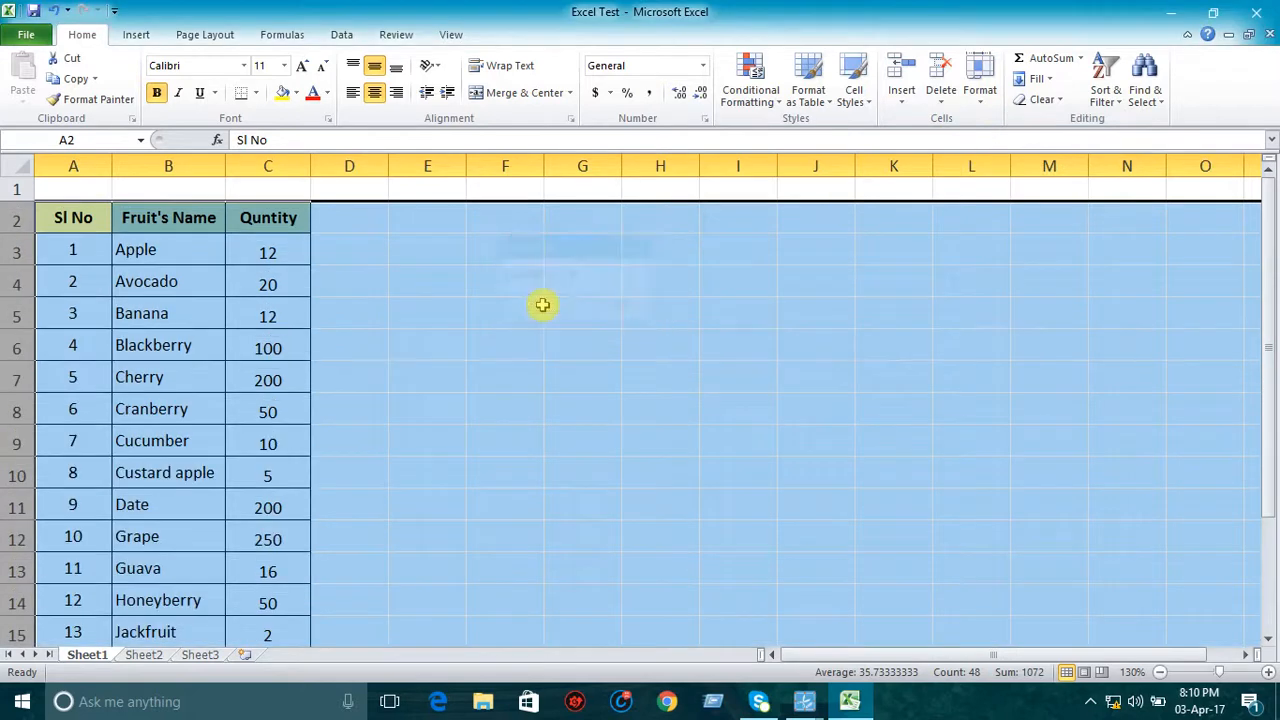
scroll(542, 304, "down", 1)
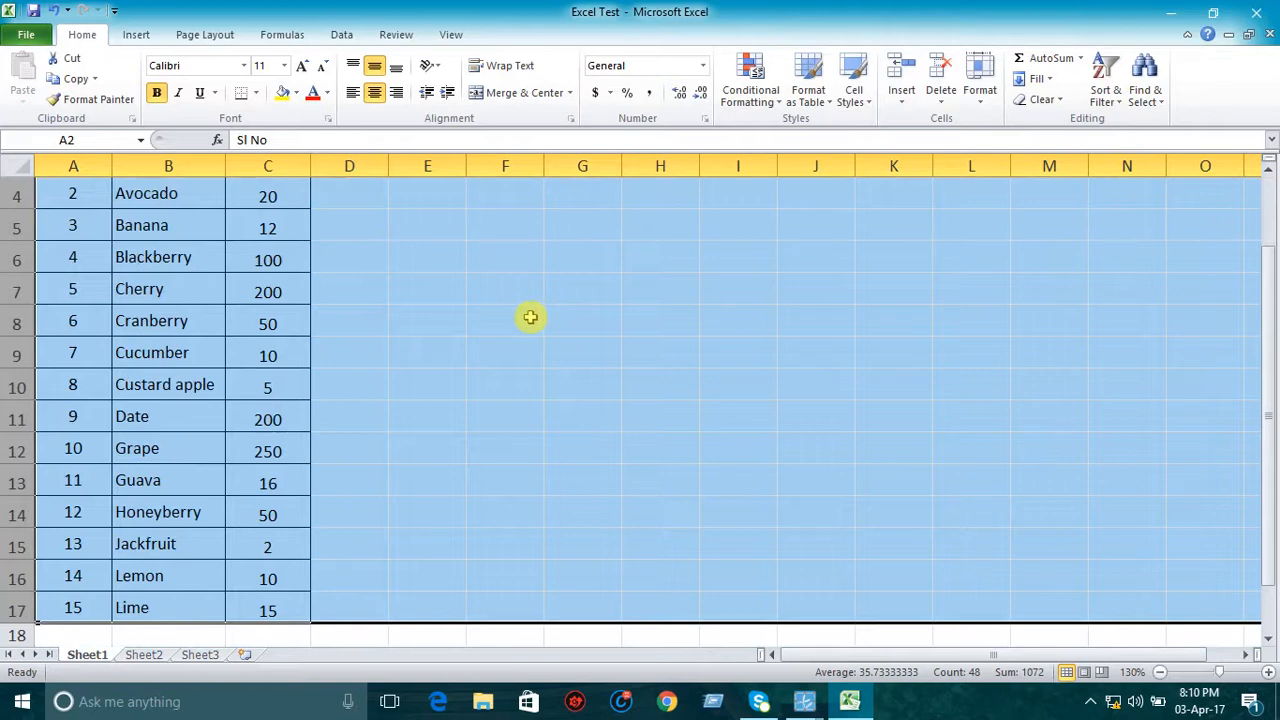
scroll(530, 317, "up", 1)
left_click(55, 11)
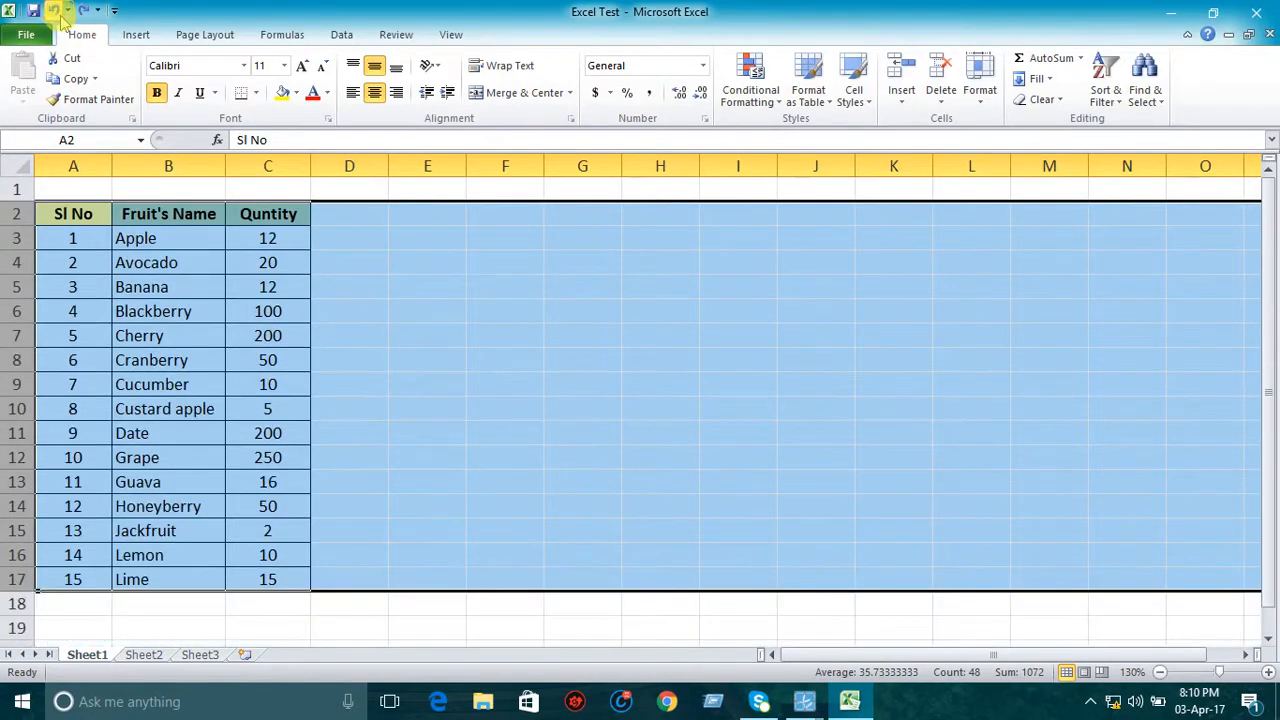
- Set the row height of the selected rows 2 through 17 to 20
right_click(72, 272)
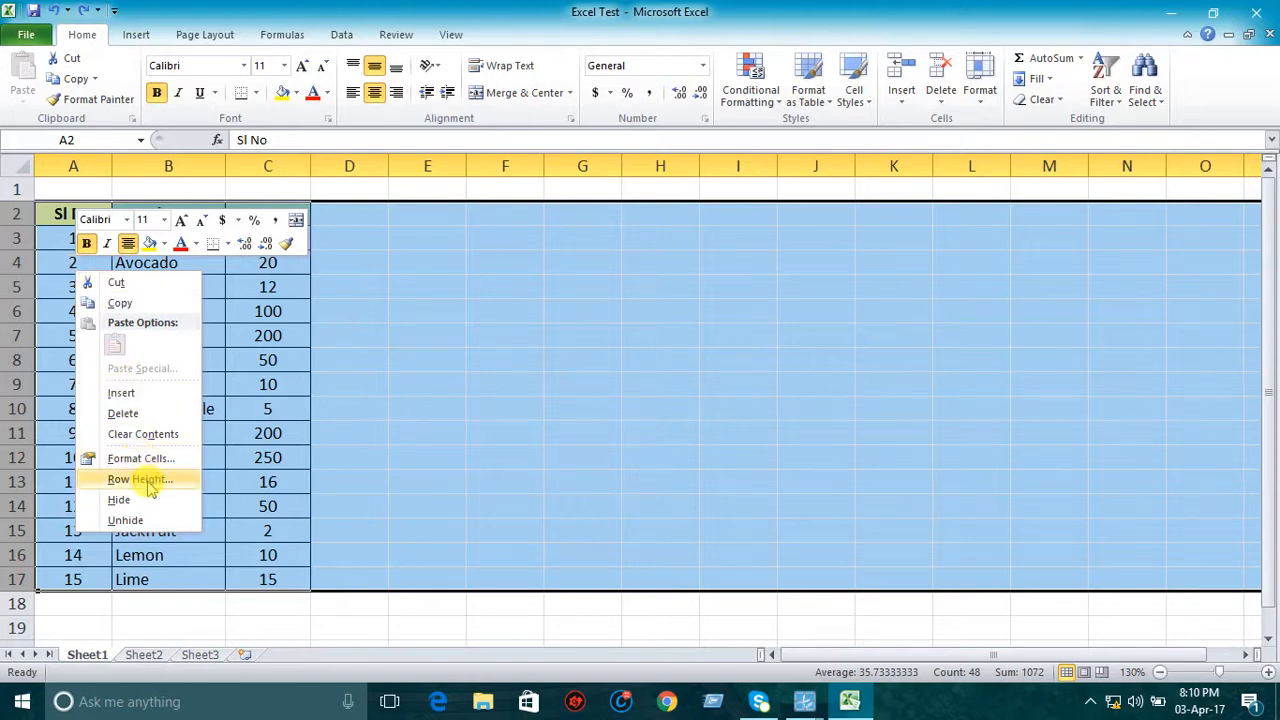
left_click(140, 480)
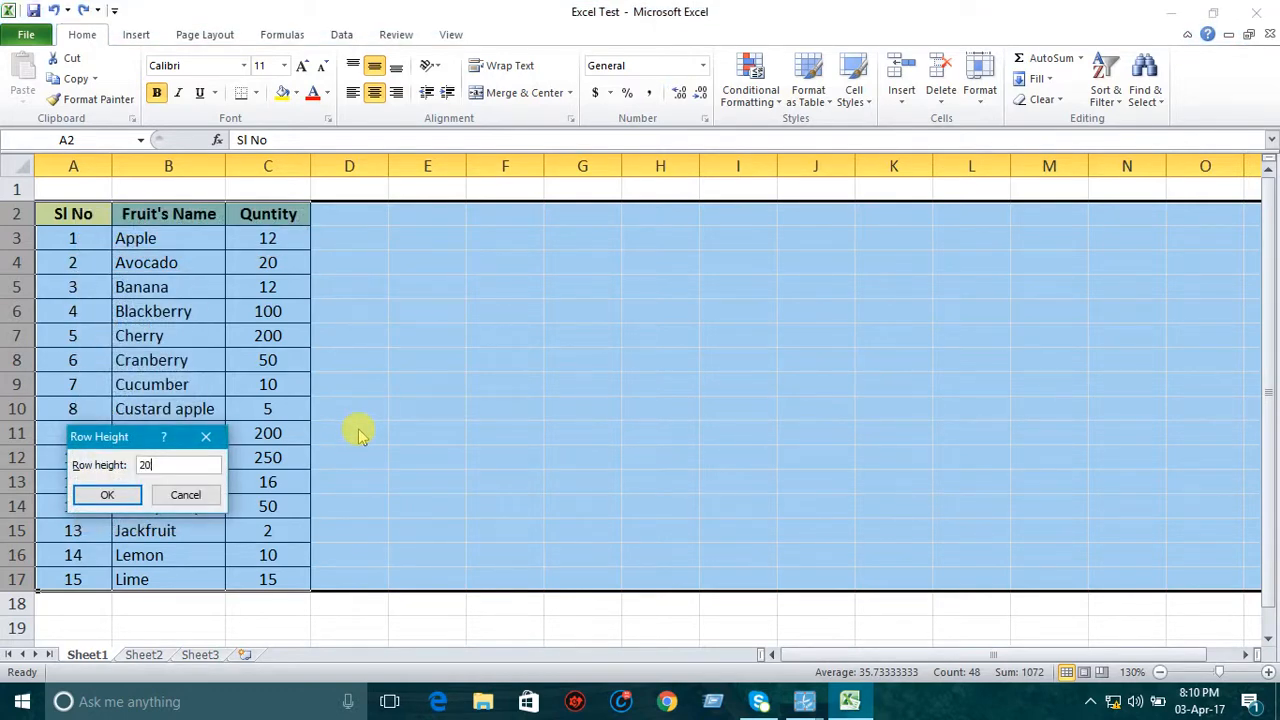
left_click(107, 494)
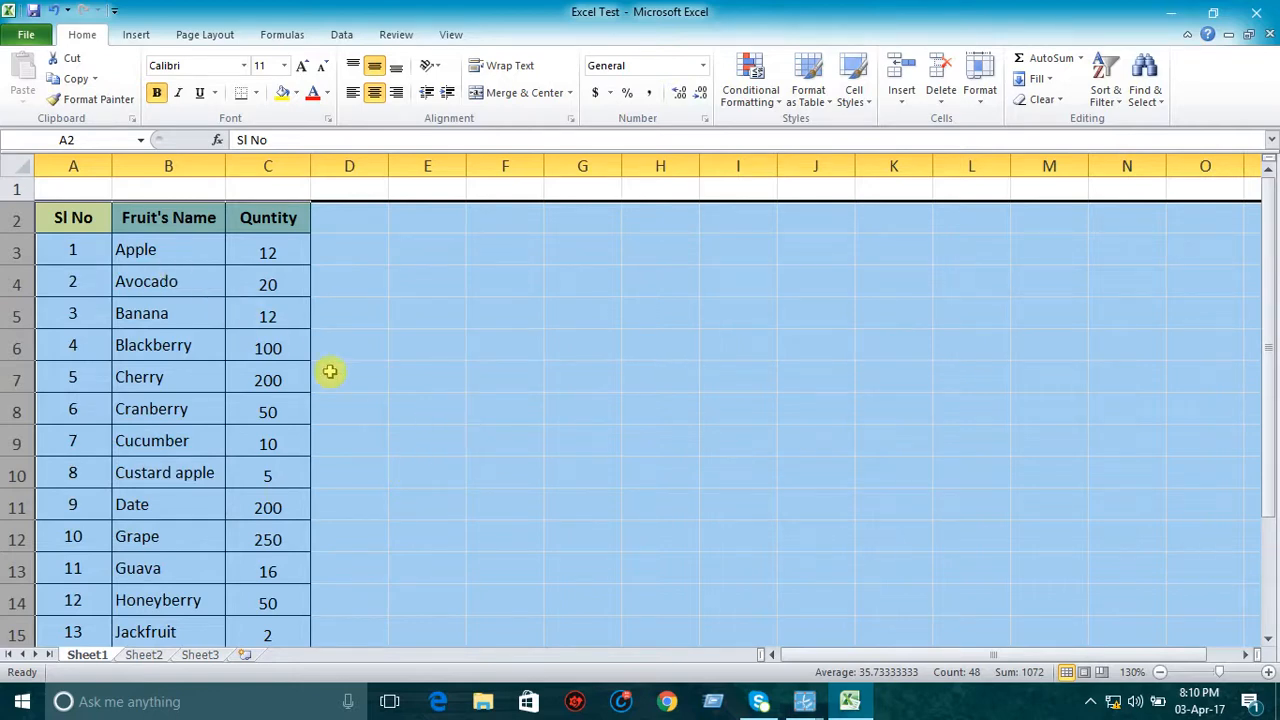
left_click(452, 371)
- Set the column width of table columns A through C to 20
left_click_drag(73, 166, 296, 168)
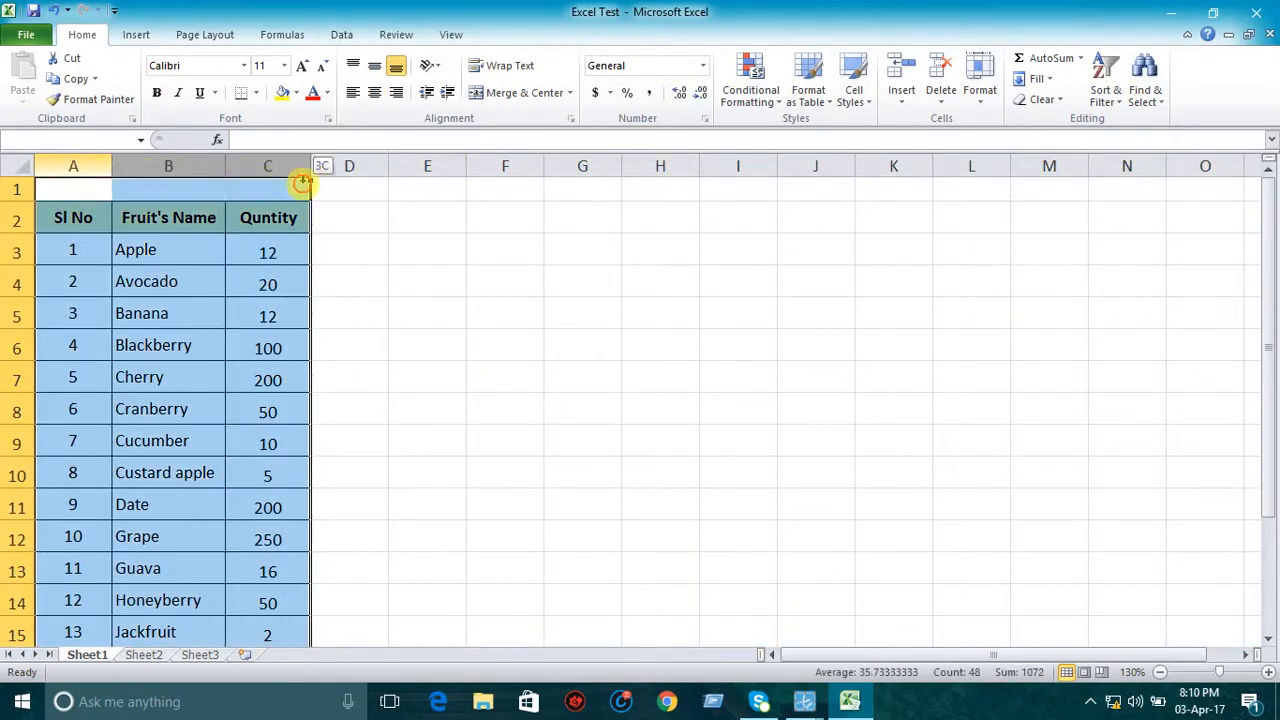
left_click(982, 110)
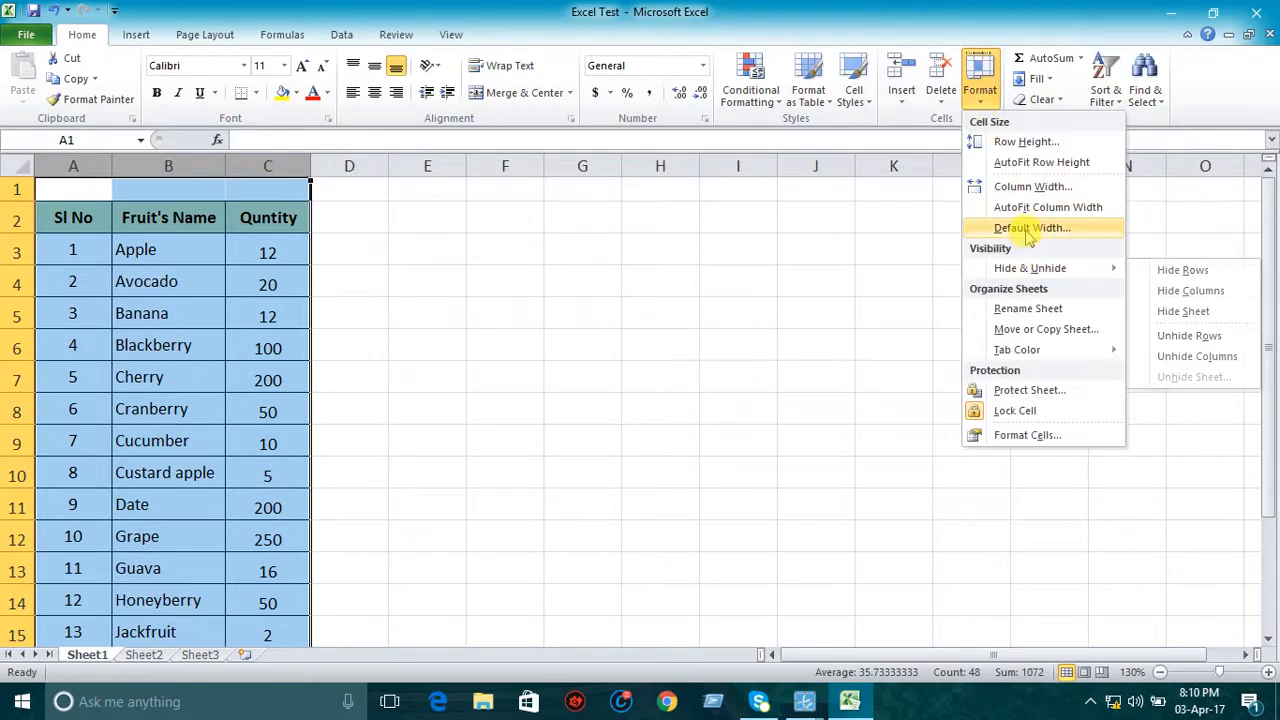
left_click(1030, 190)
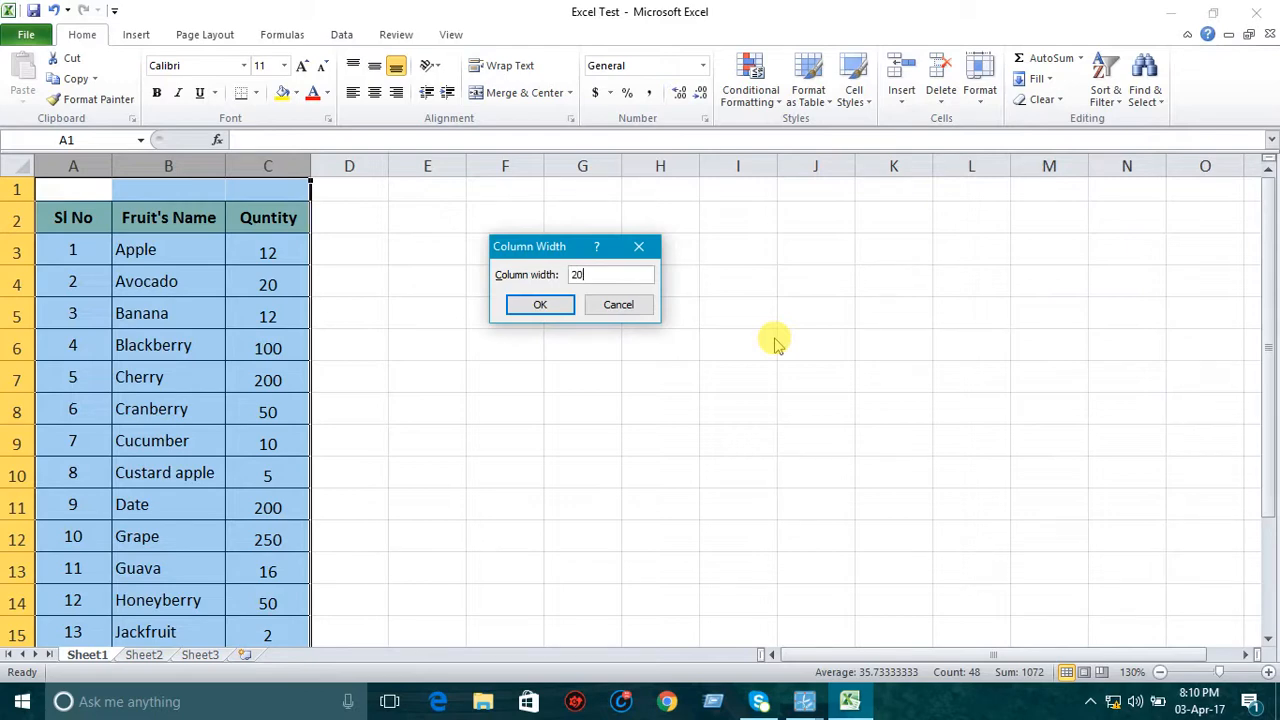
left_click(540, 304)
left_click(700, 368)
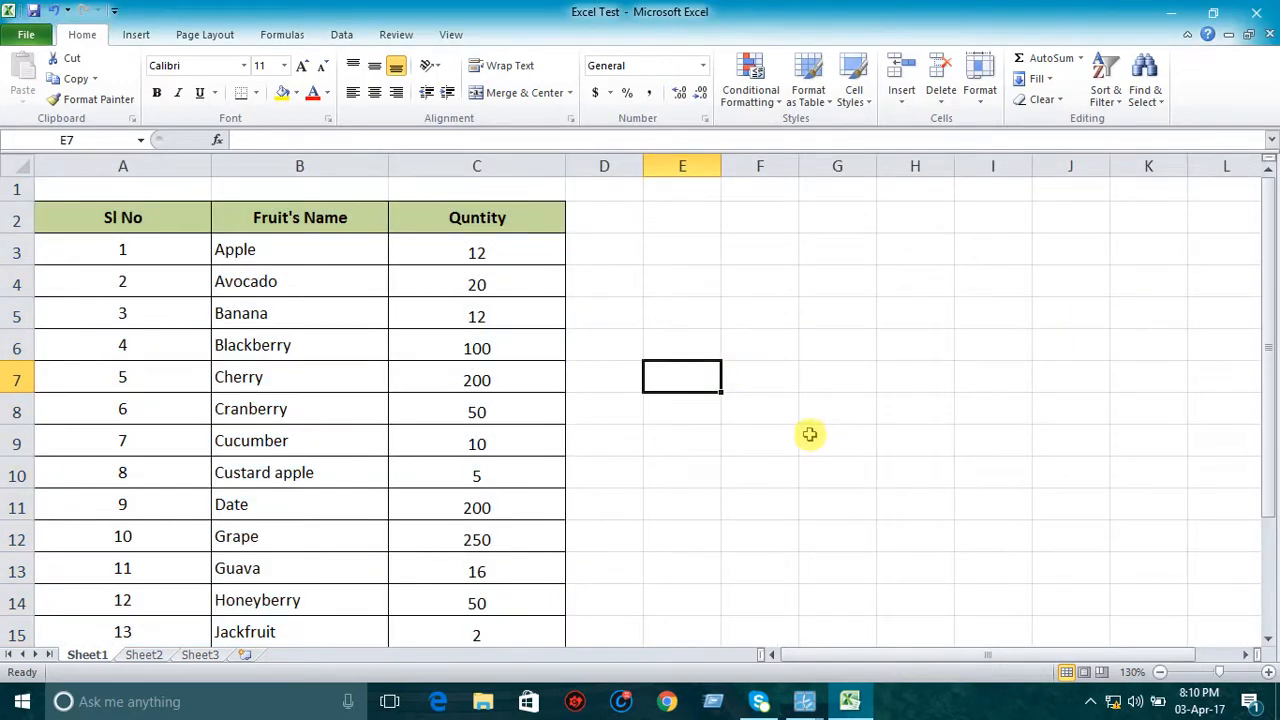
left_click(145, 215)
left_click(255, 218)
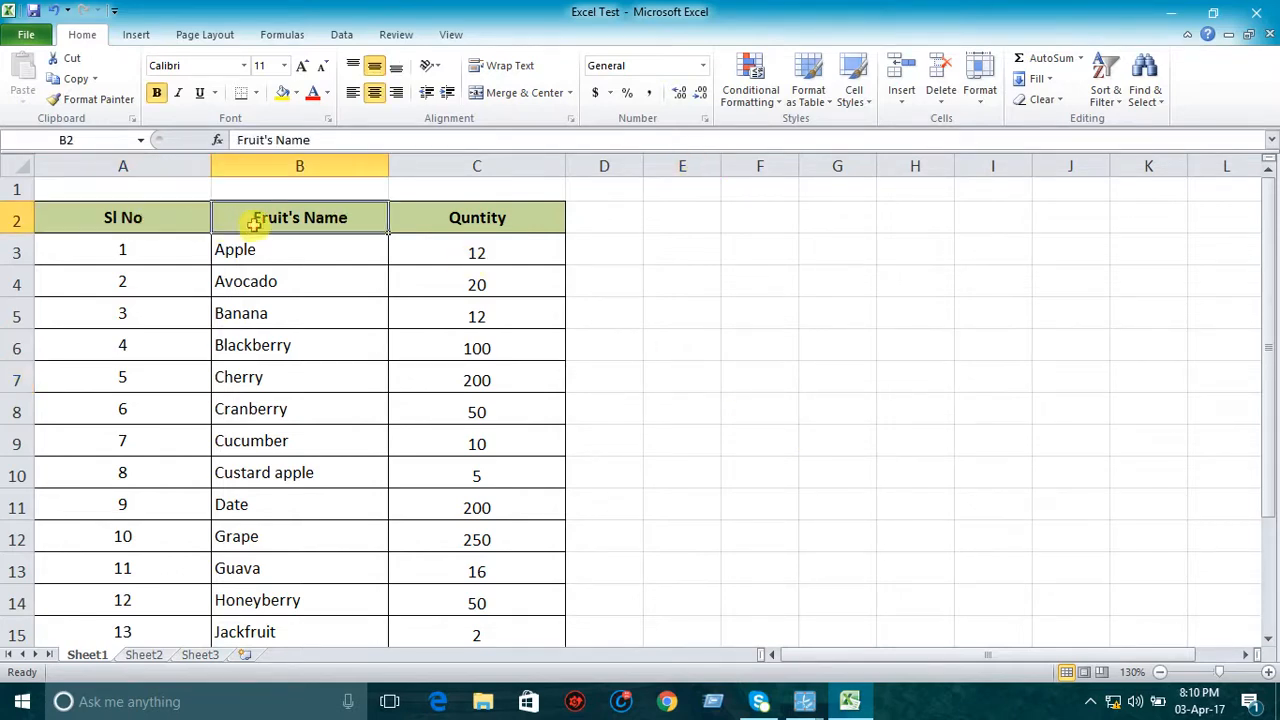
left_click(478, 216)
left_click(313, 220)
left_click(143, 214)
left_click(240, 215)
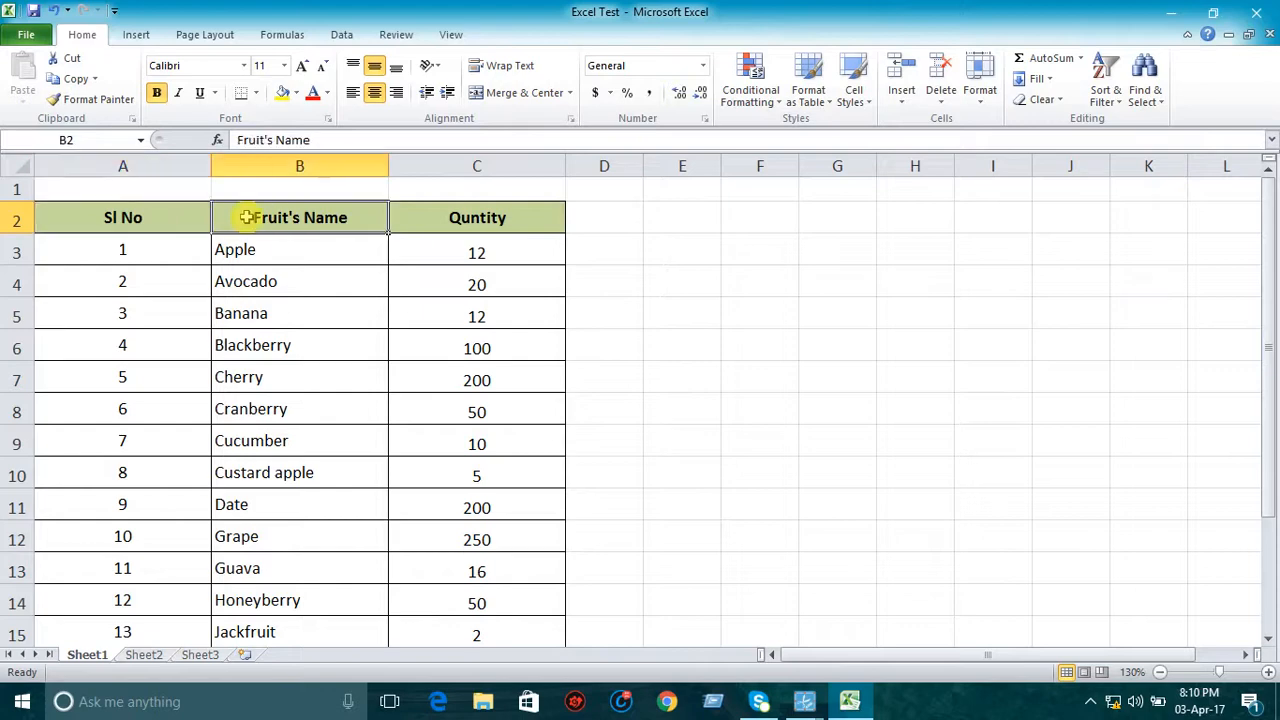
left_click(152, 250)
left_click(158, 218)
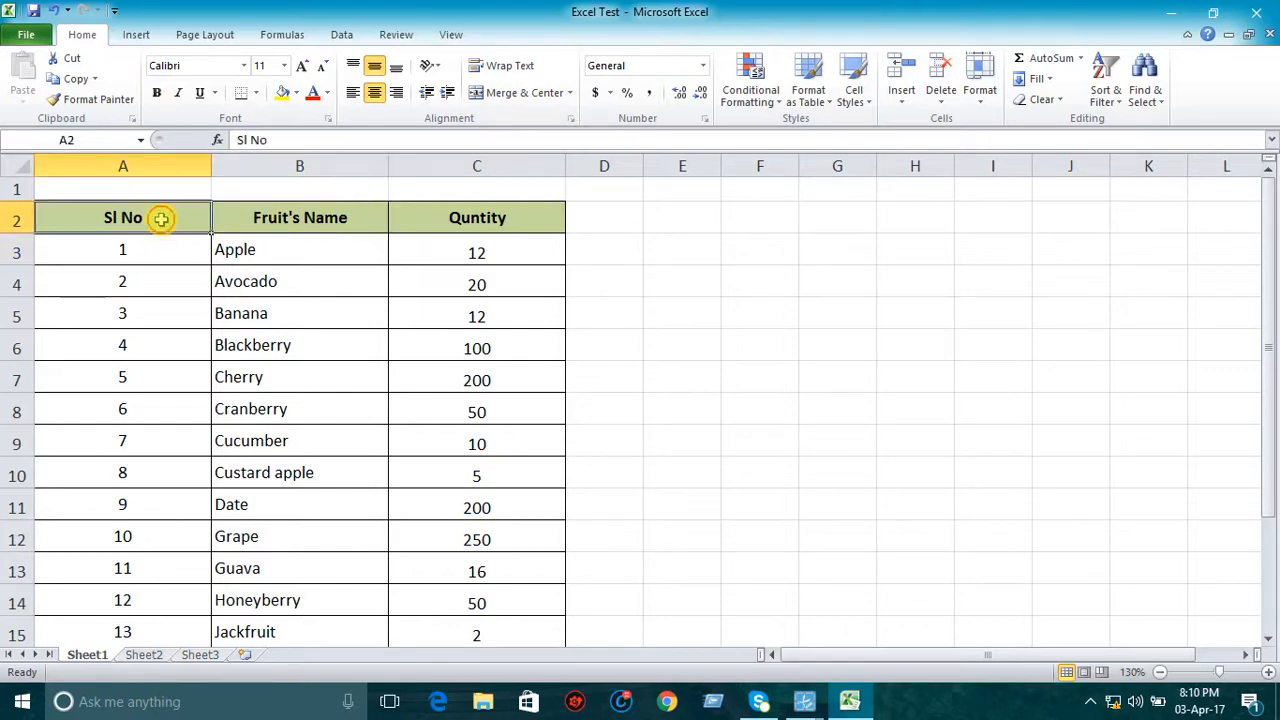
left_click(283, 222)
left_click(165, 222)
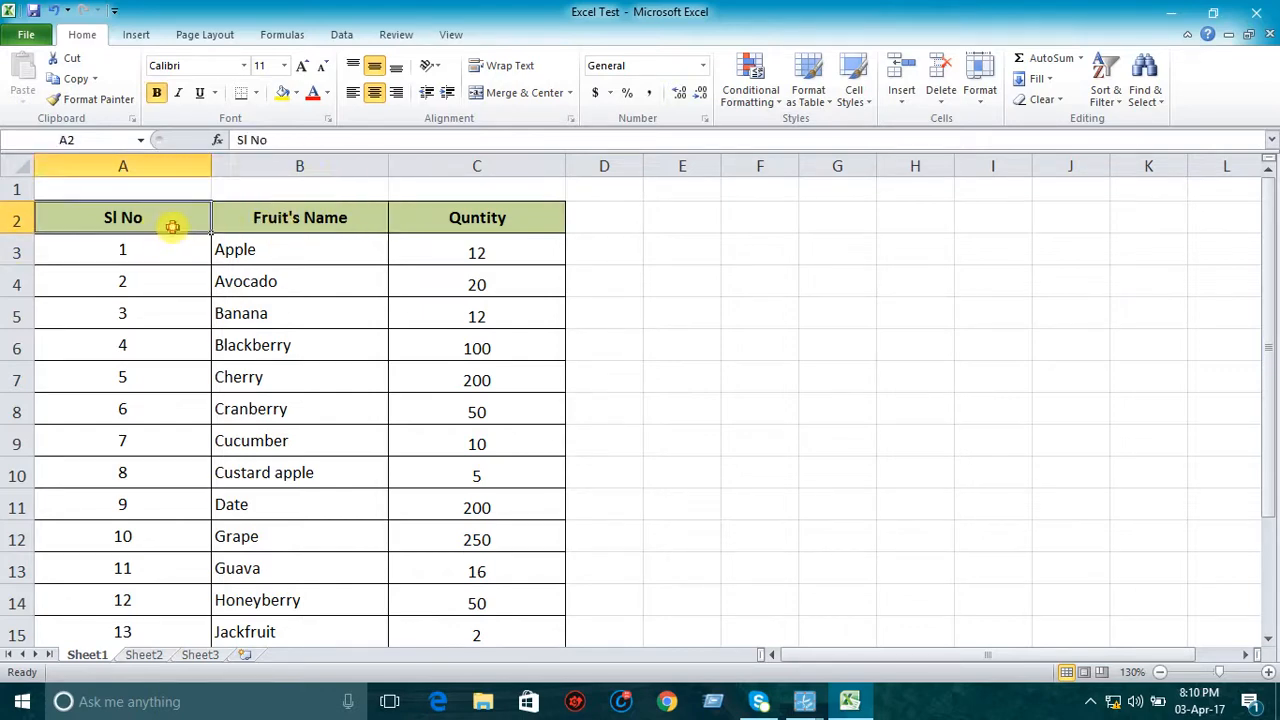
- Try auto-fitting the width of columns A through C with AutoFit Column Width and undo the change
left_click(133, 166)
left_click_drag(133, 166, 554, 189)
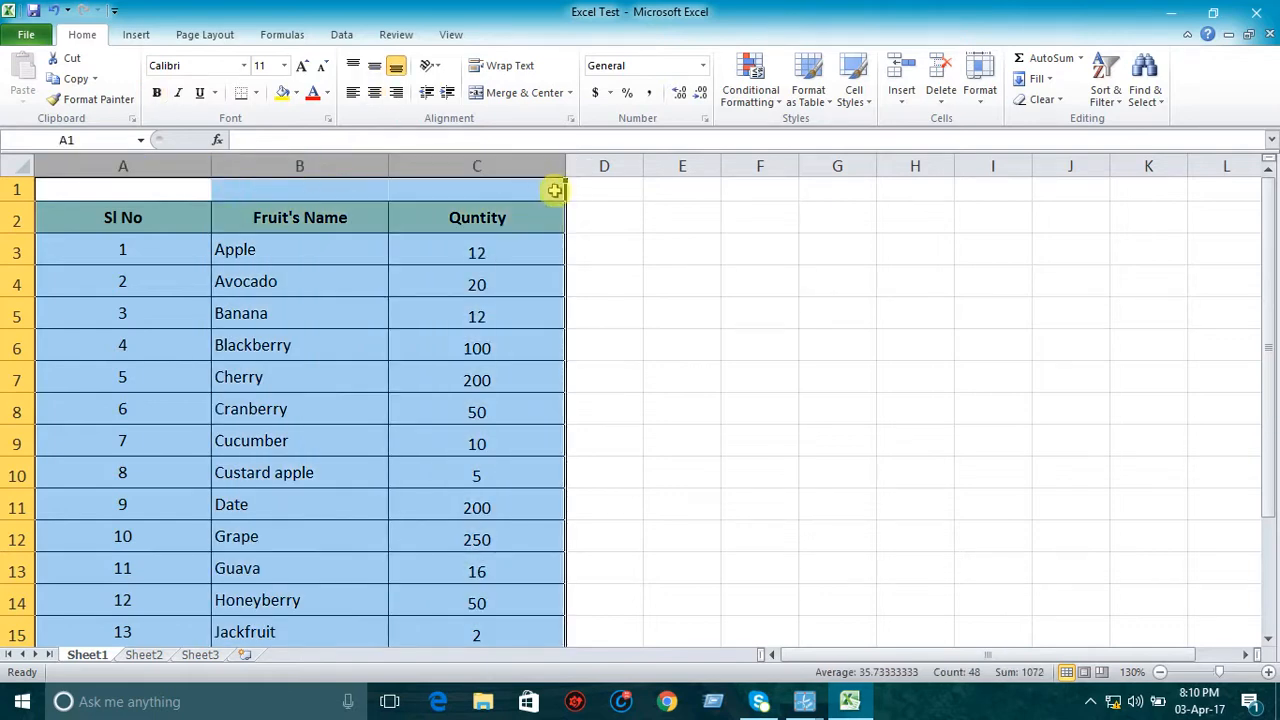
left_click(984, 106)
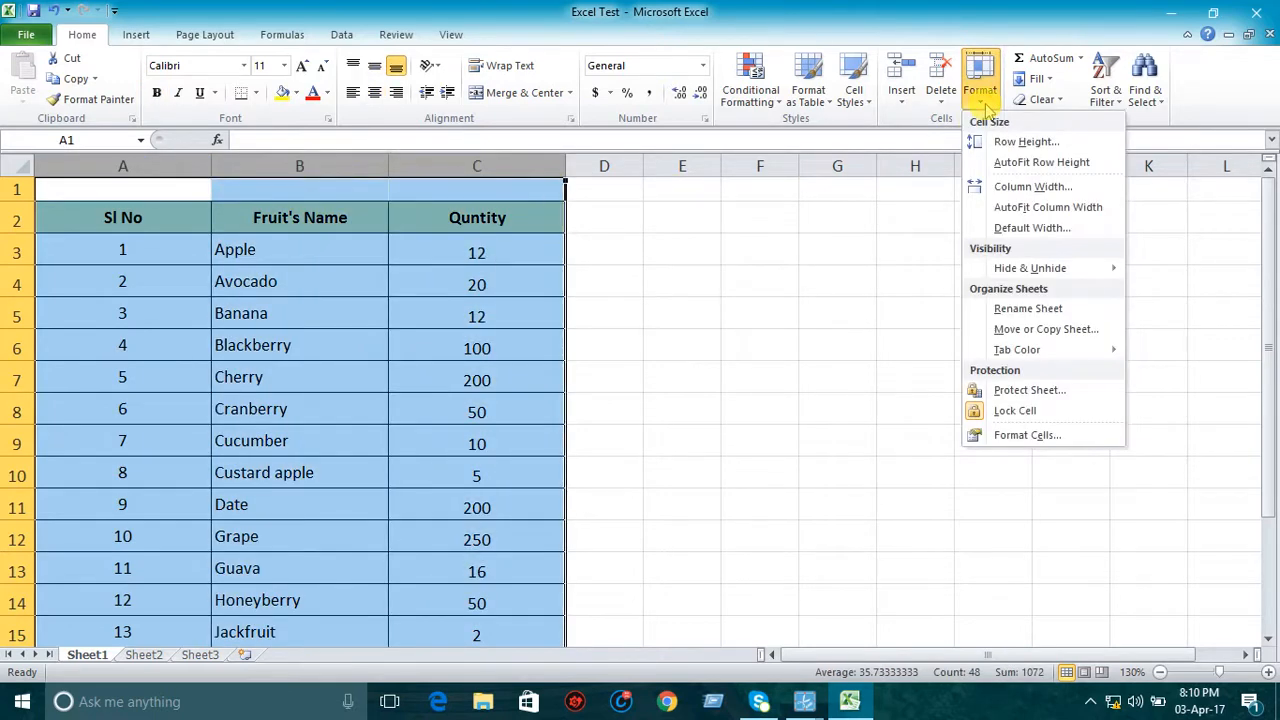
left_click(1015, 209)
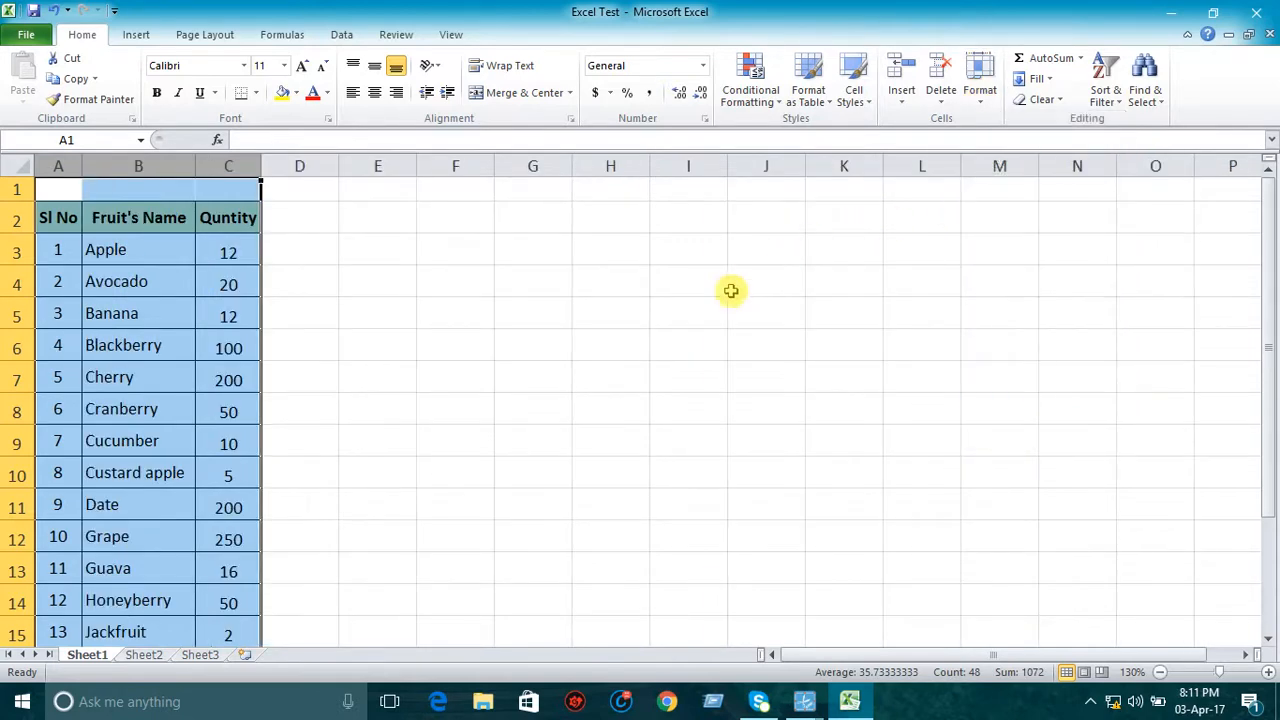
left_click(463, 350)
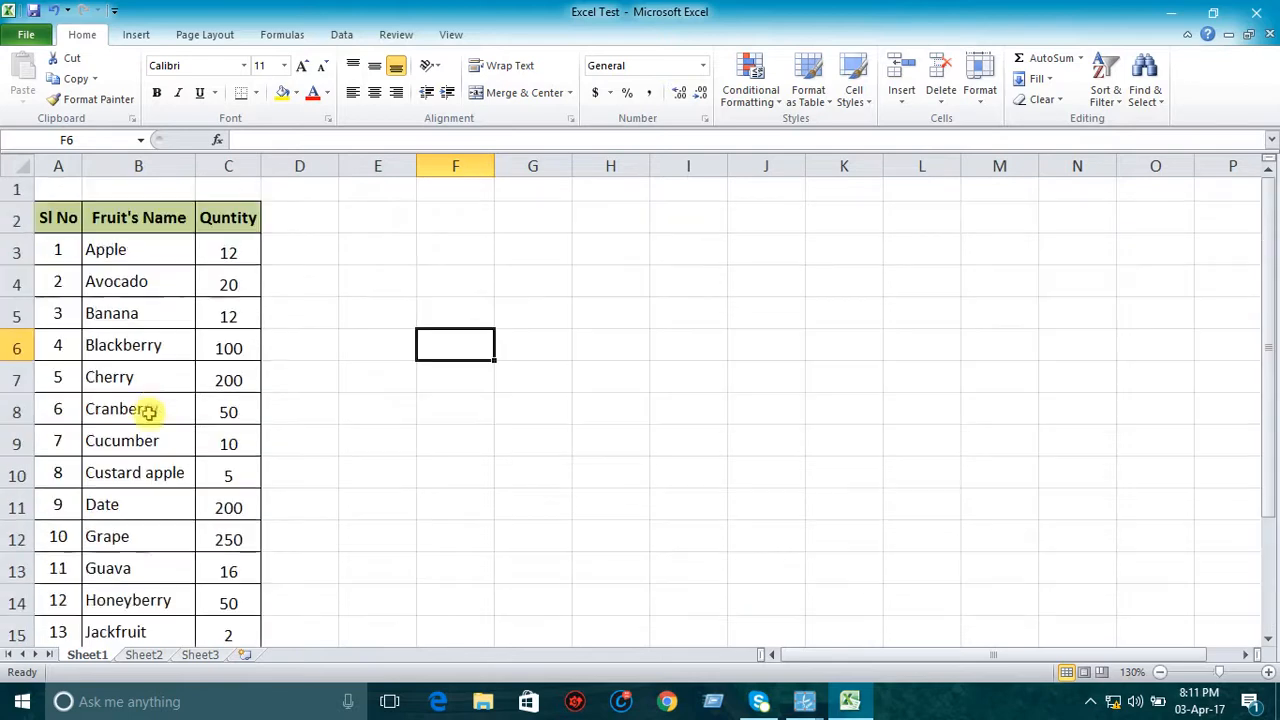
left_click(53, 11)
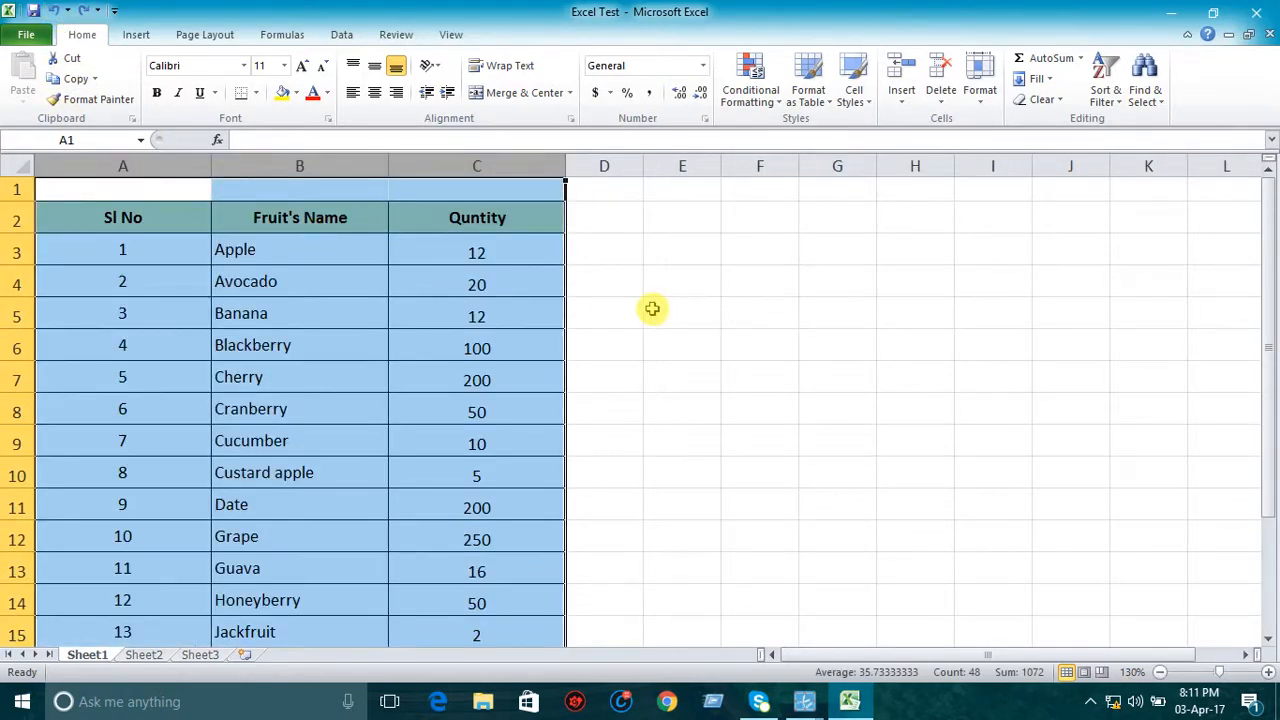
left_click(652, 309)
- Auto-fit columns A through C to their contents directly from the column header boundary
left_click_drag(110, 167, 409, 157)
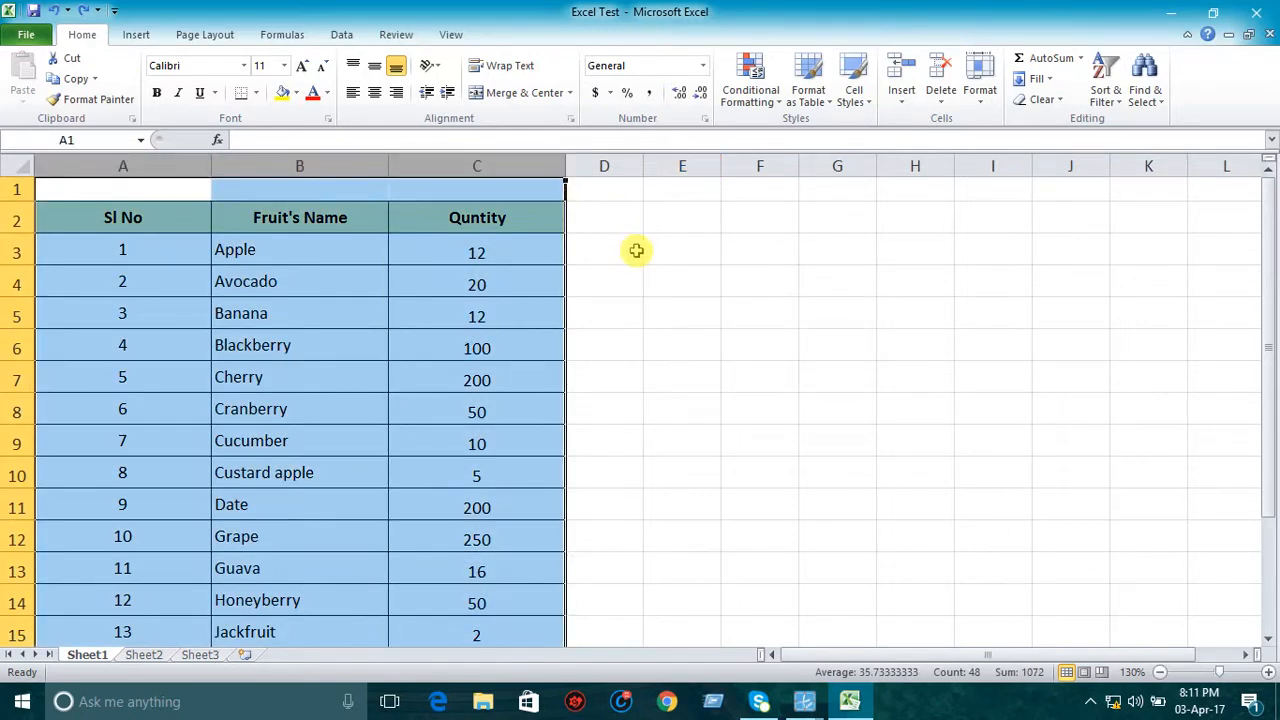
double_click(566, 166)
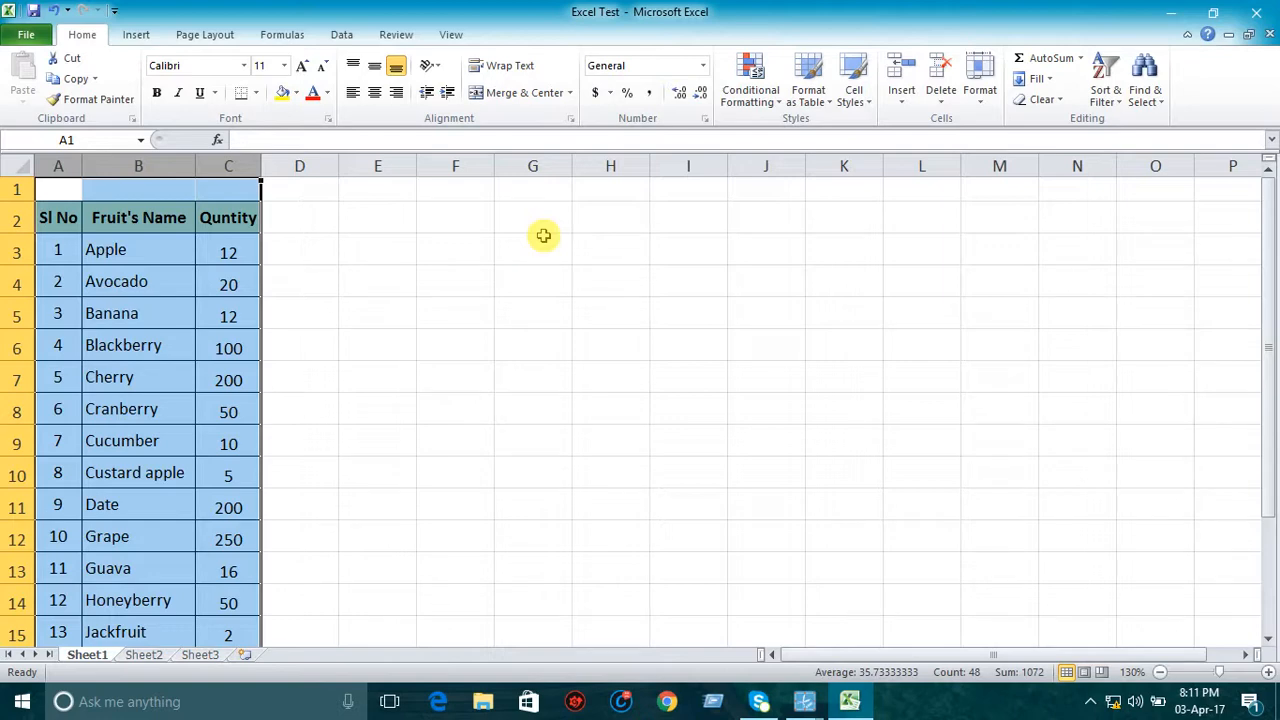
left_click(543, 237)
left_click(980, 92)
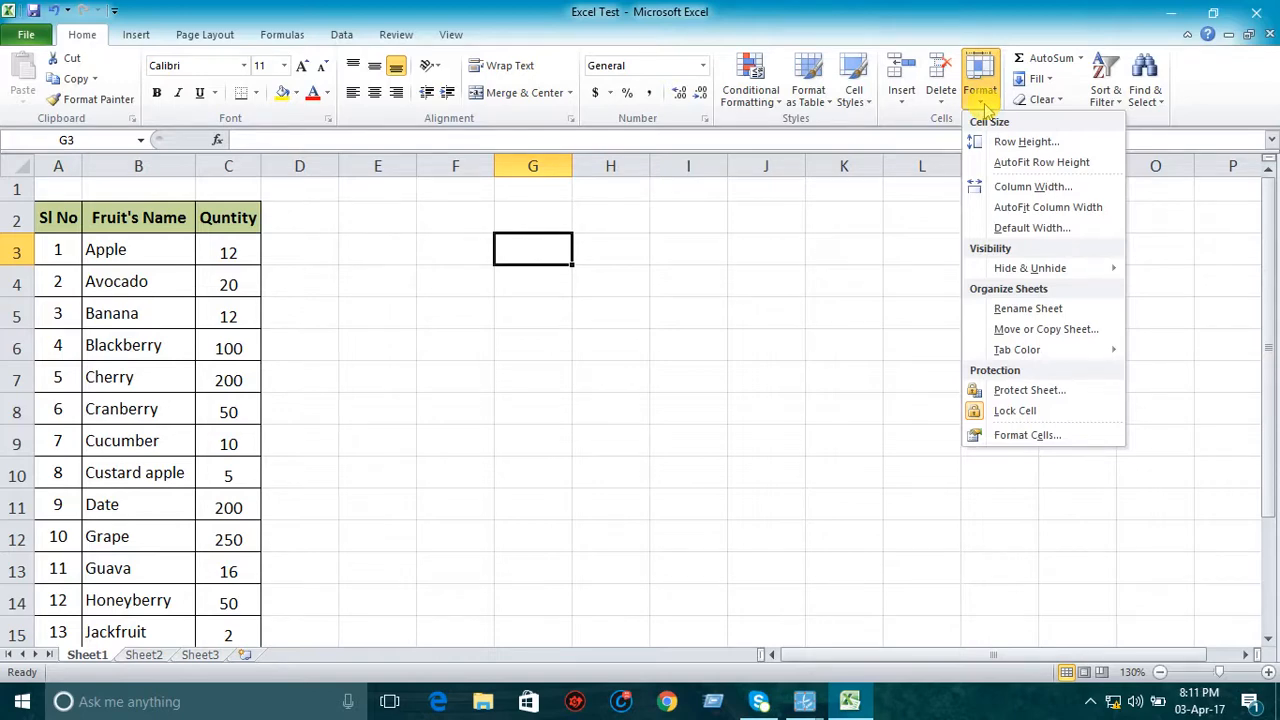
left_click(731, 391)
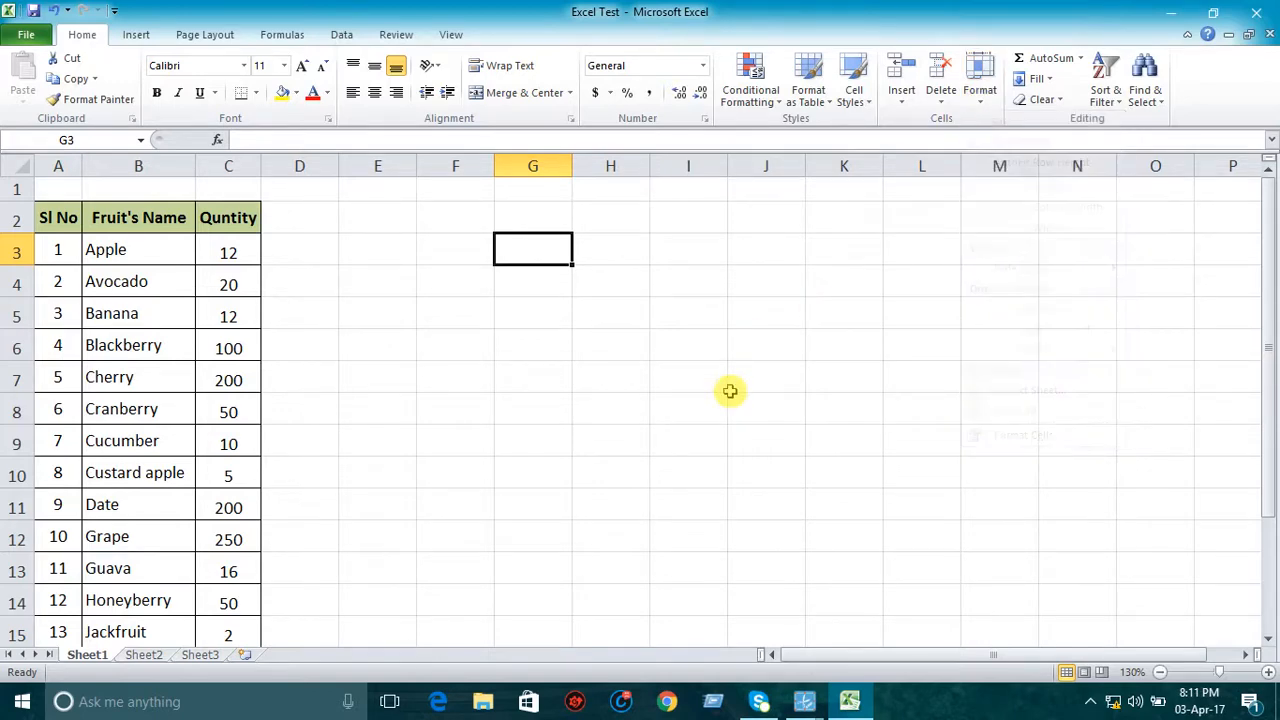
left_click(150, 280)
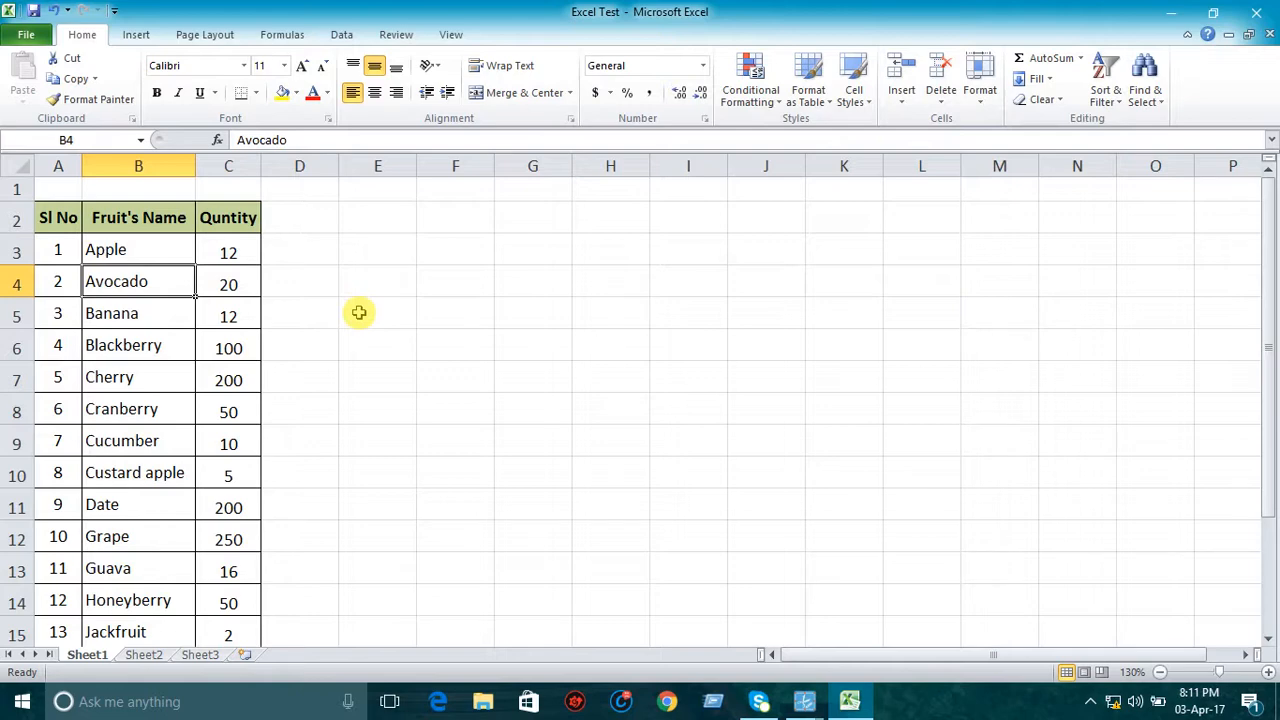
left_click(64, 284)
left_click(175, 280)
left_click(240, 279)
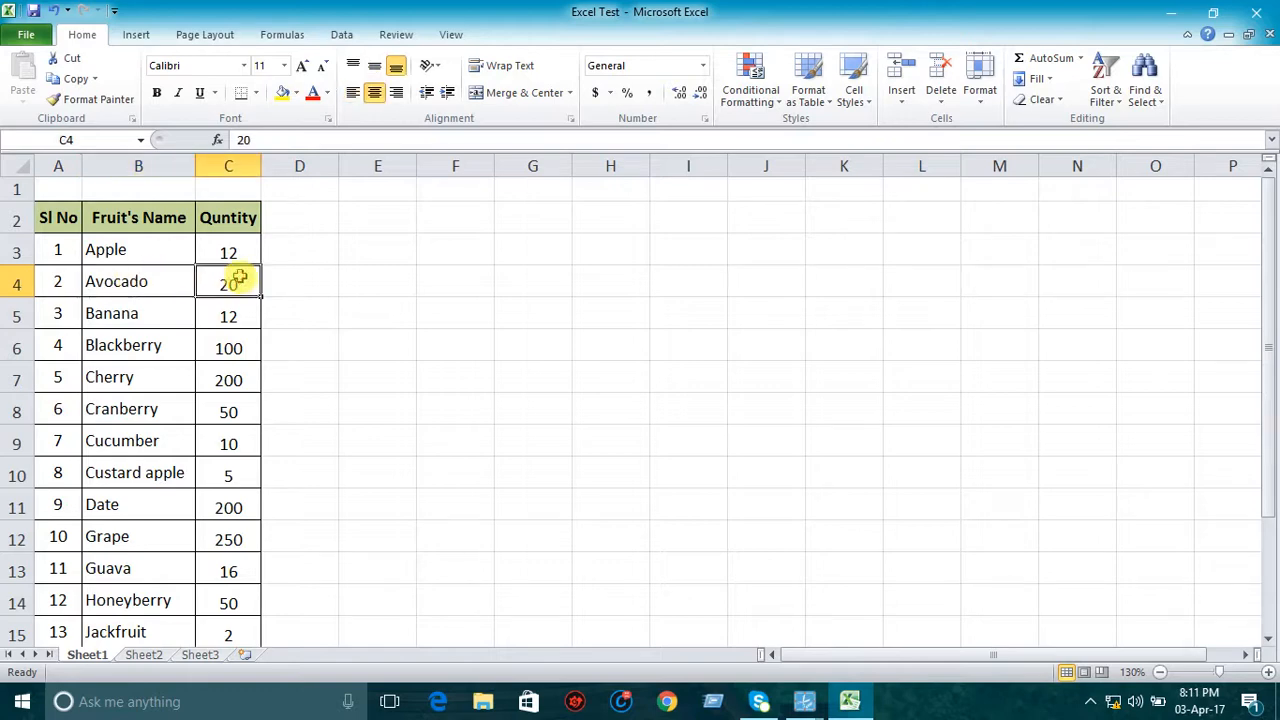
left_click(141, 282)
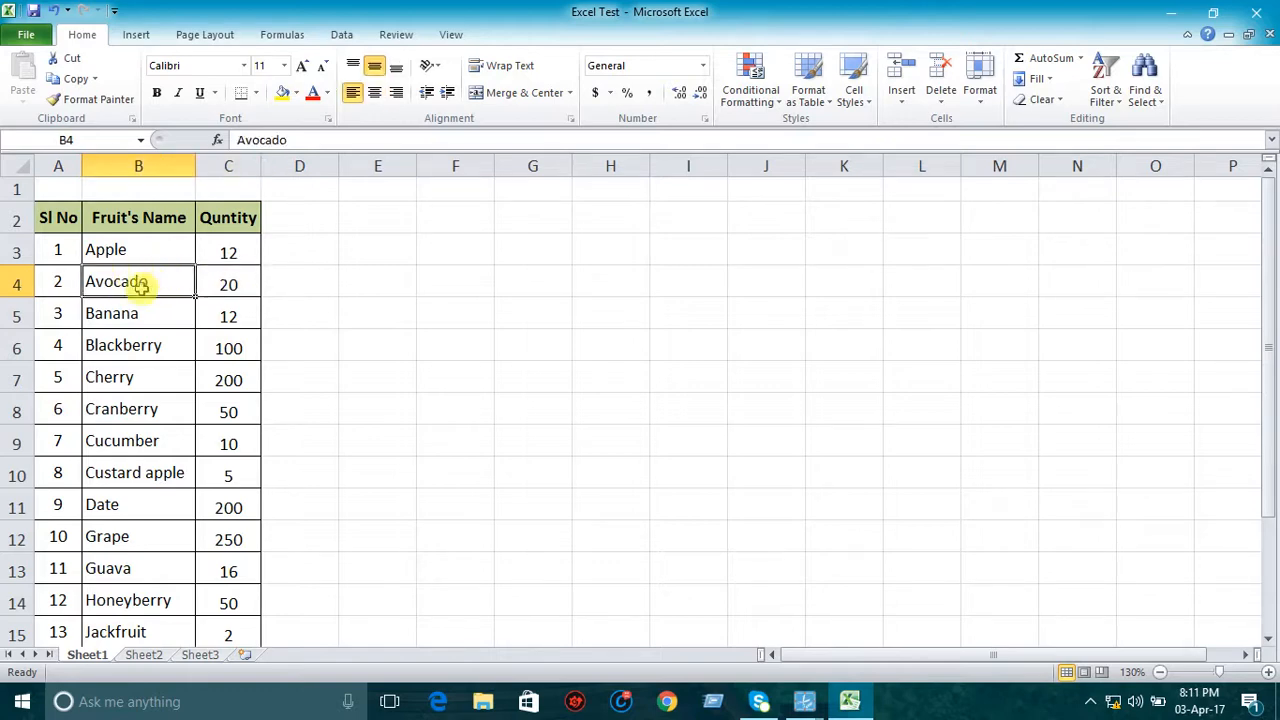
left_click(15, 285)
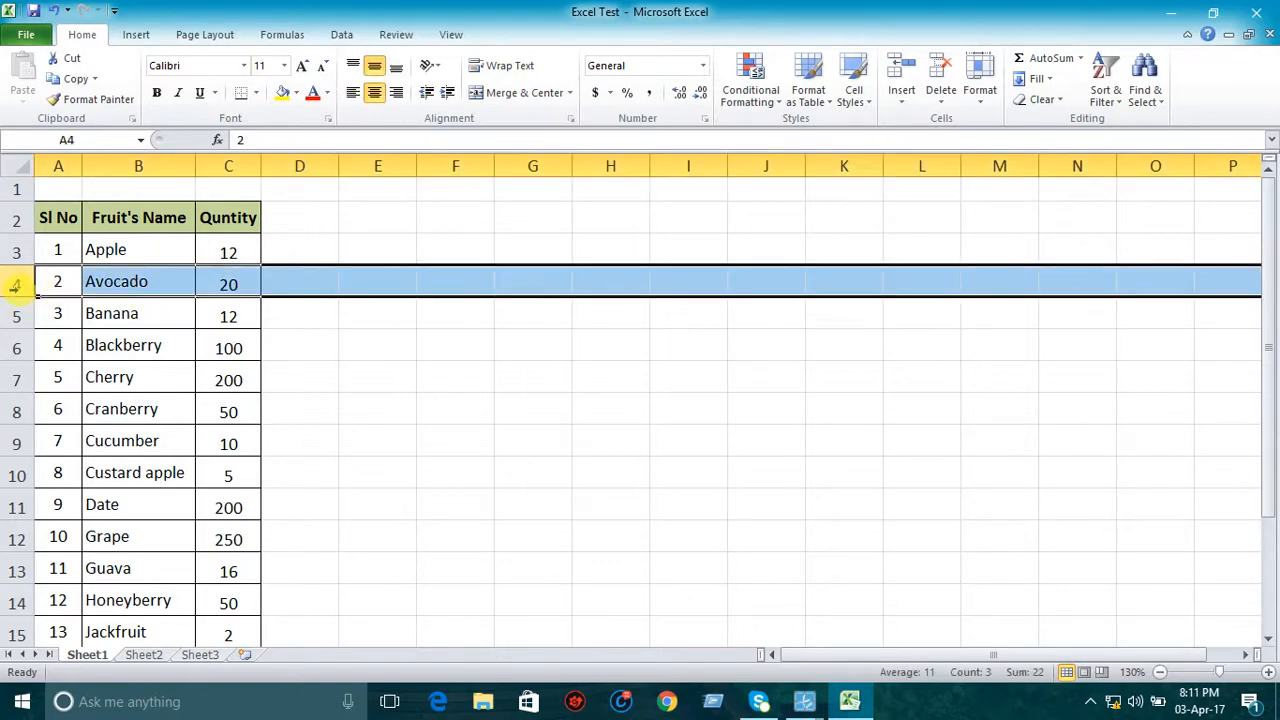
left_click(104, 281)
left_click(139, 162)
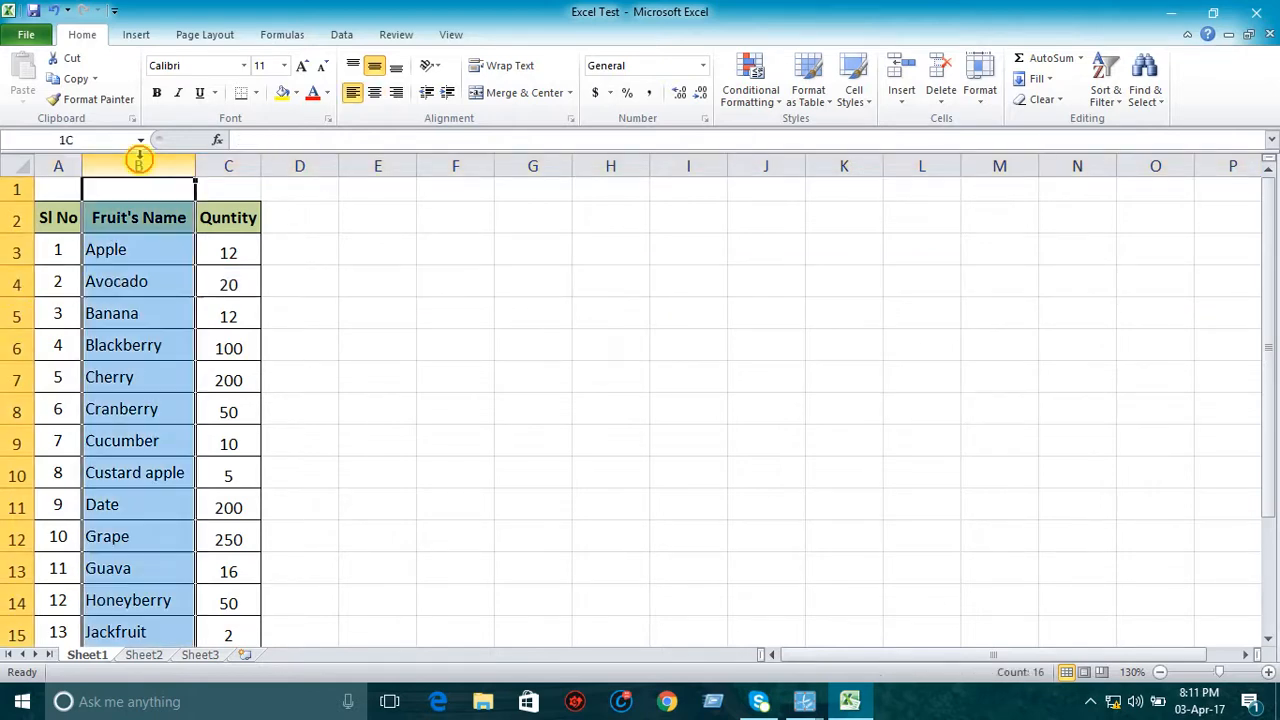
- Hide row 5 of the fruit table, which holds Banana
left_click(137, 312)
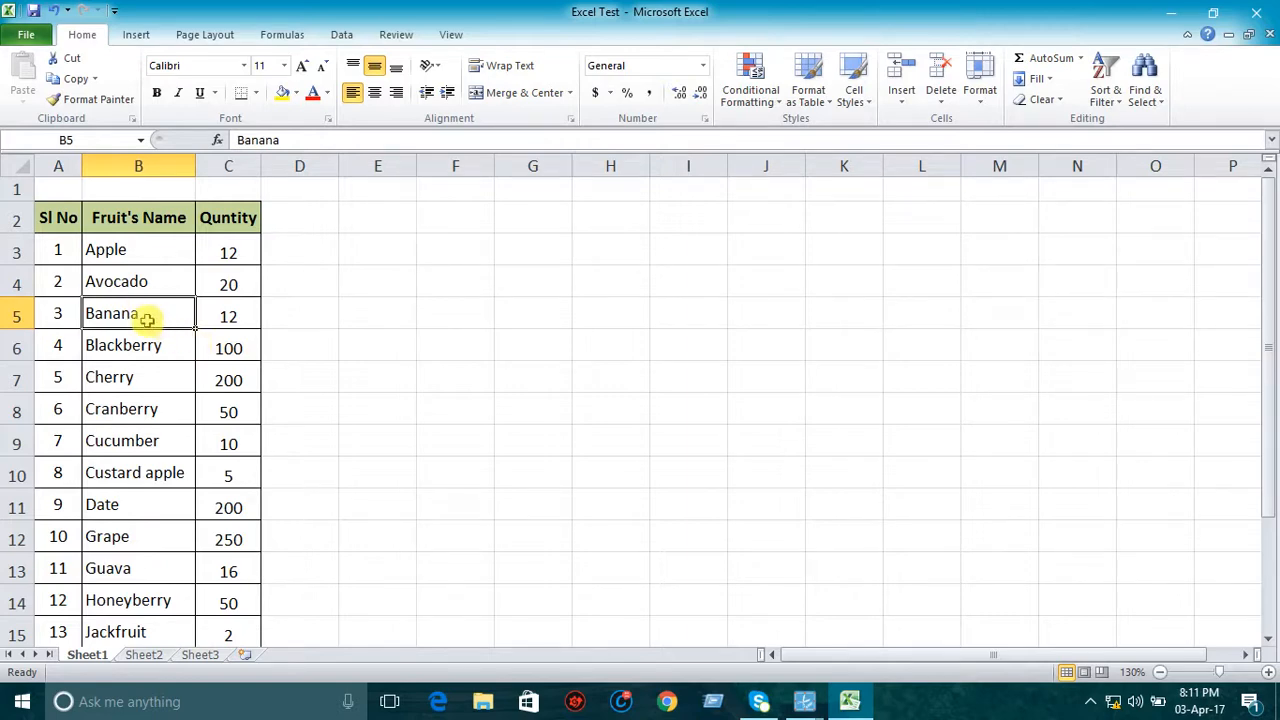
left_click(232, 314)
left_click(162, 315)
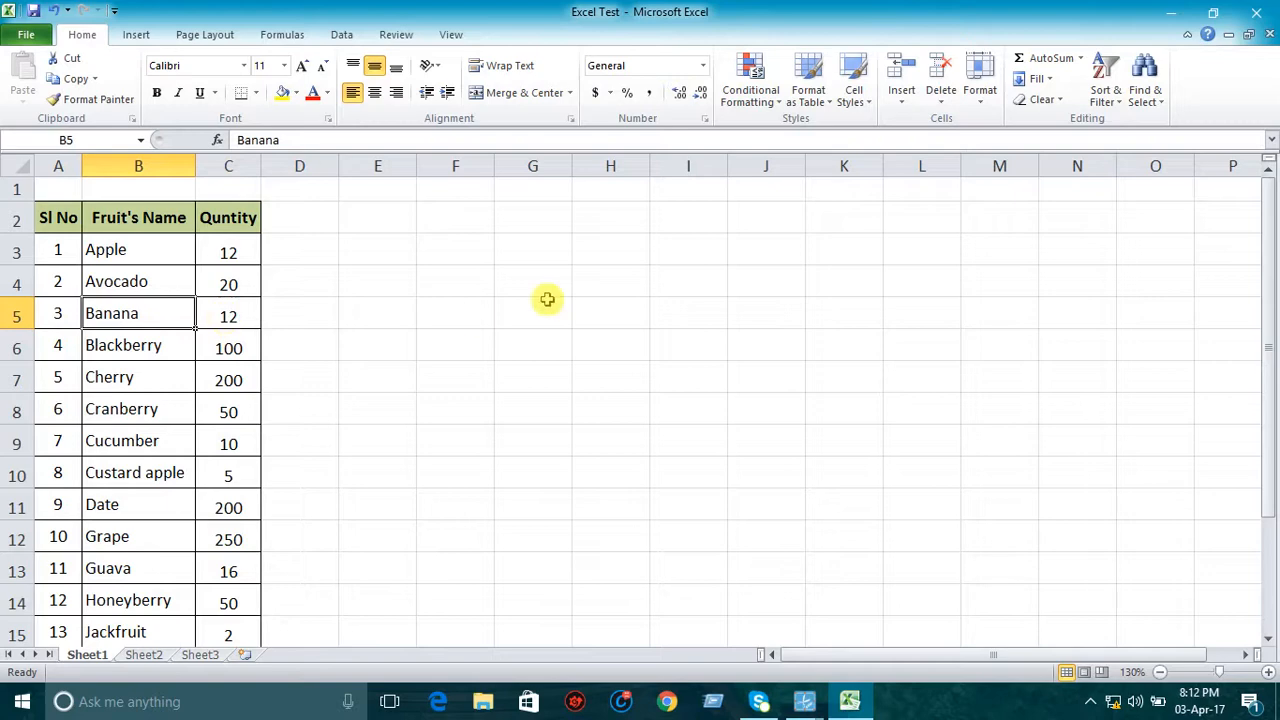
left_click(981, 100)
mouse_move(1055, 278)
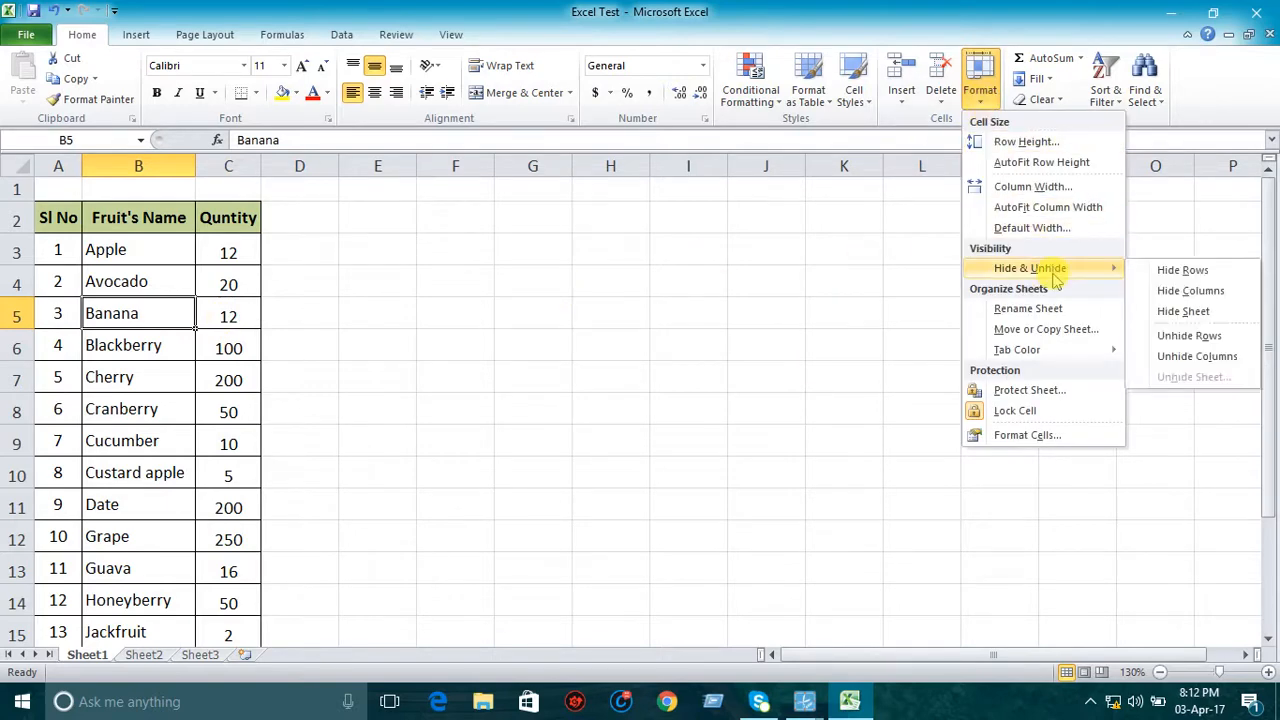
left_click(1178, 271)
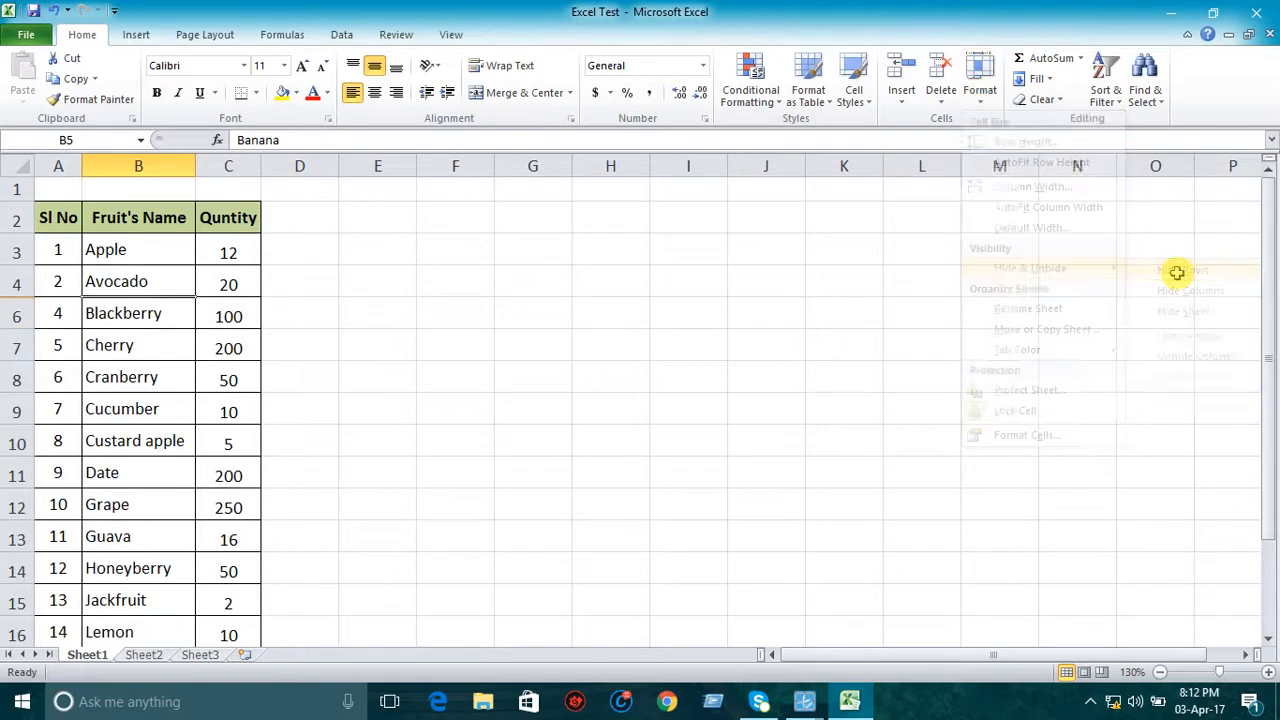
left_click(450, 350)
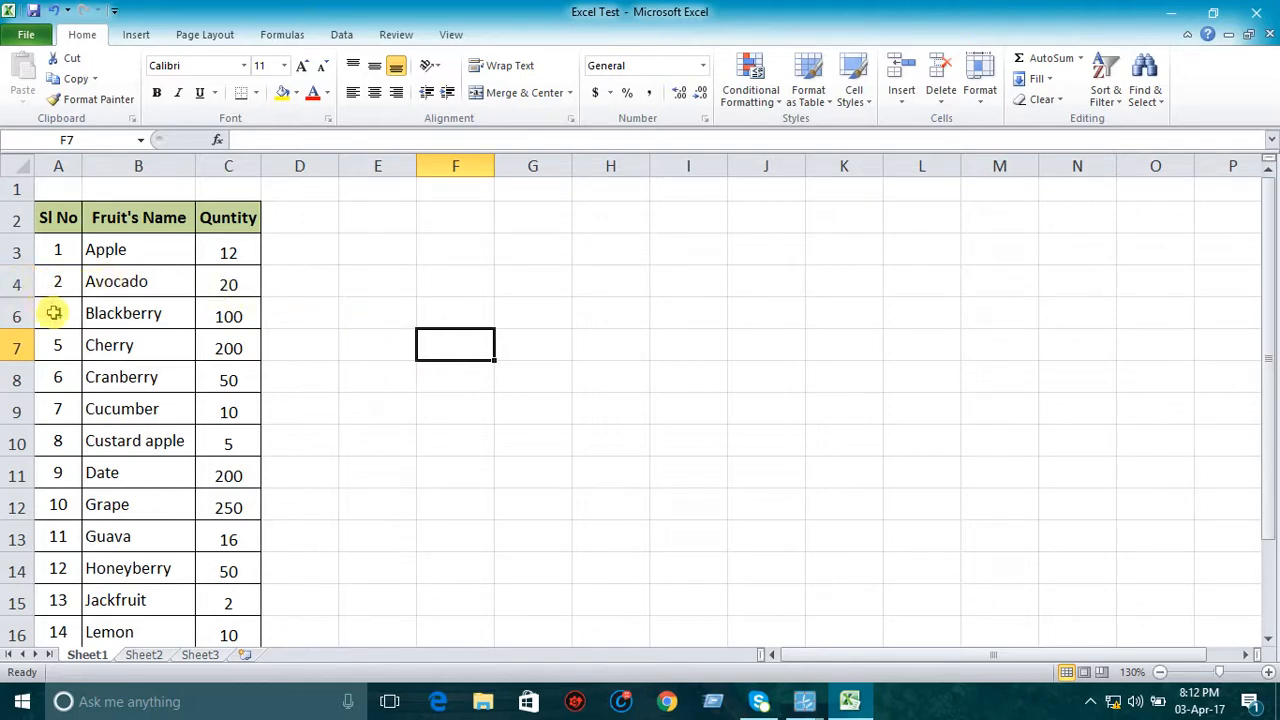
- Hide the Avocado and Blackberry rows, 4 and 6, of the fruit table
left_click_drag(19, 284, 24, 316)
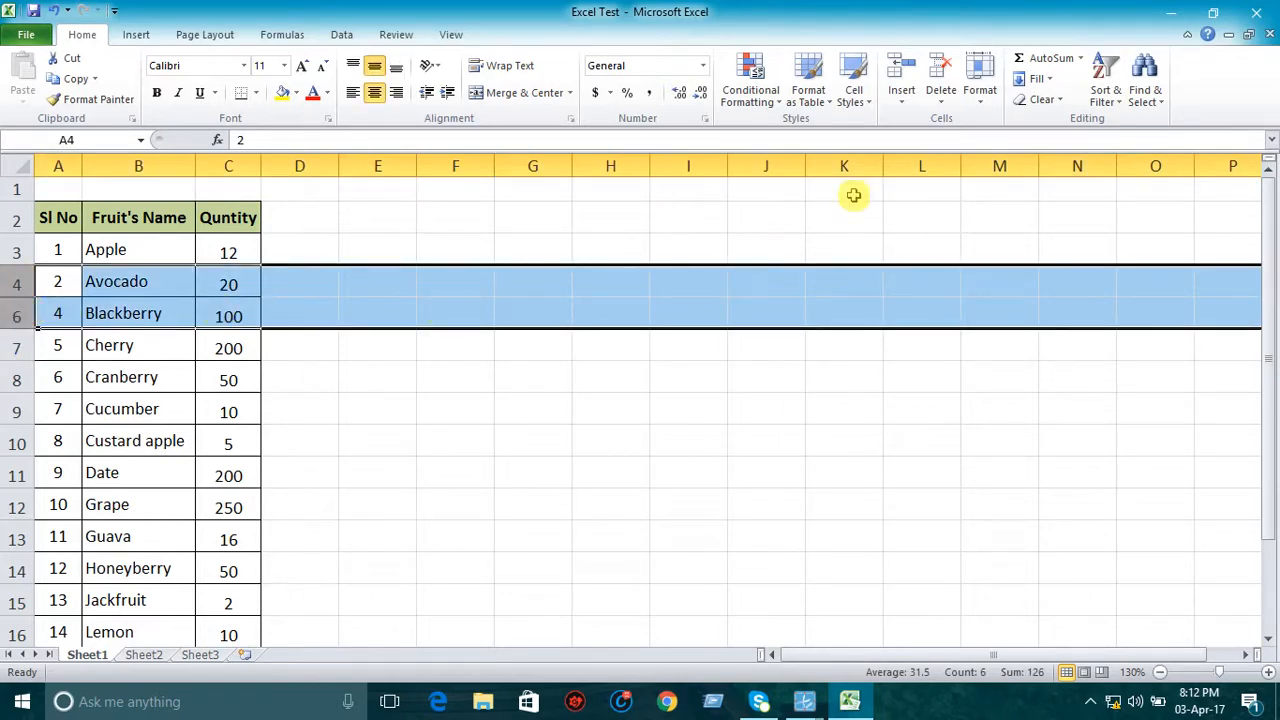
left_click(981, 100)
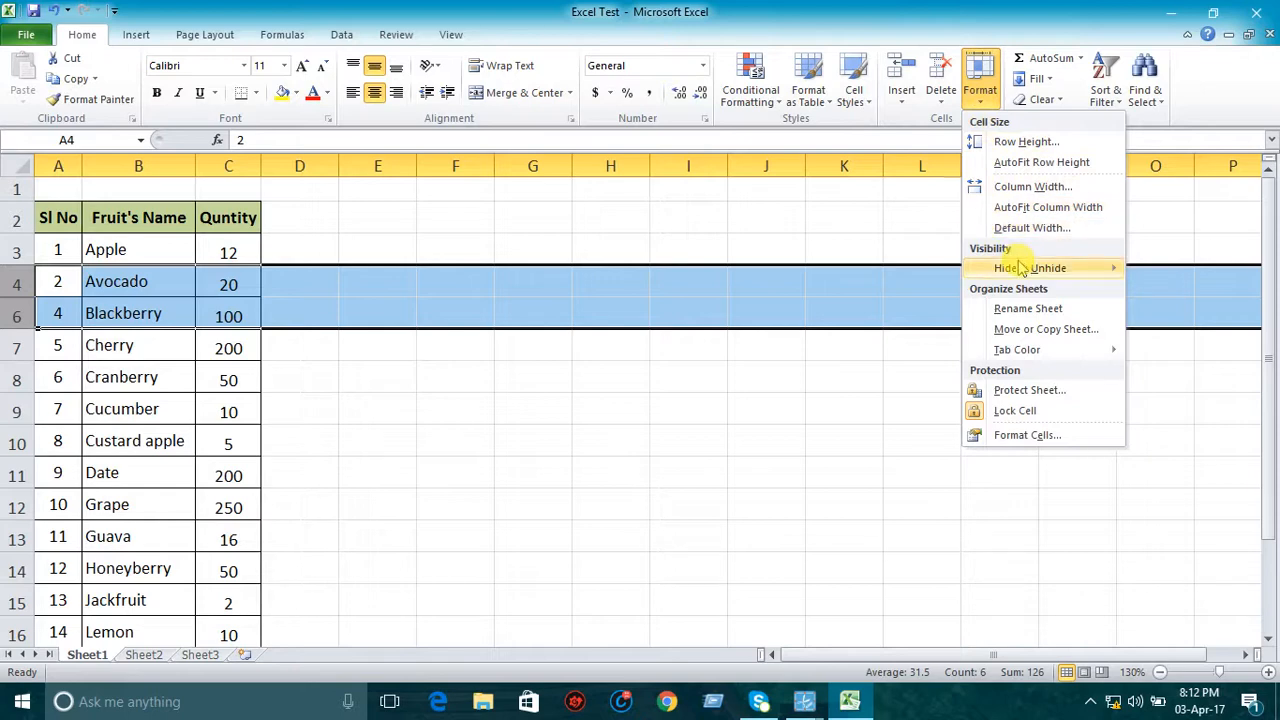
mouse_move(1020, 268)
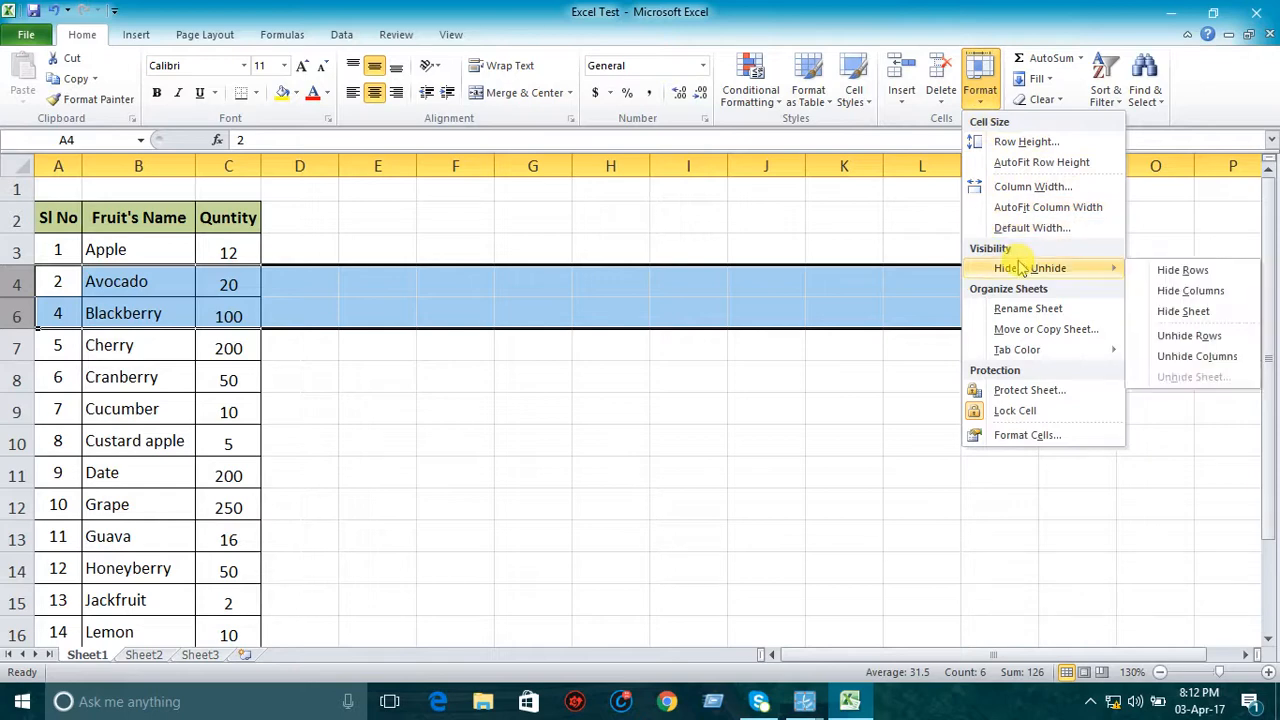
left_click(1165, 272)
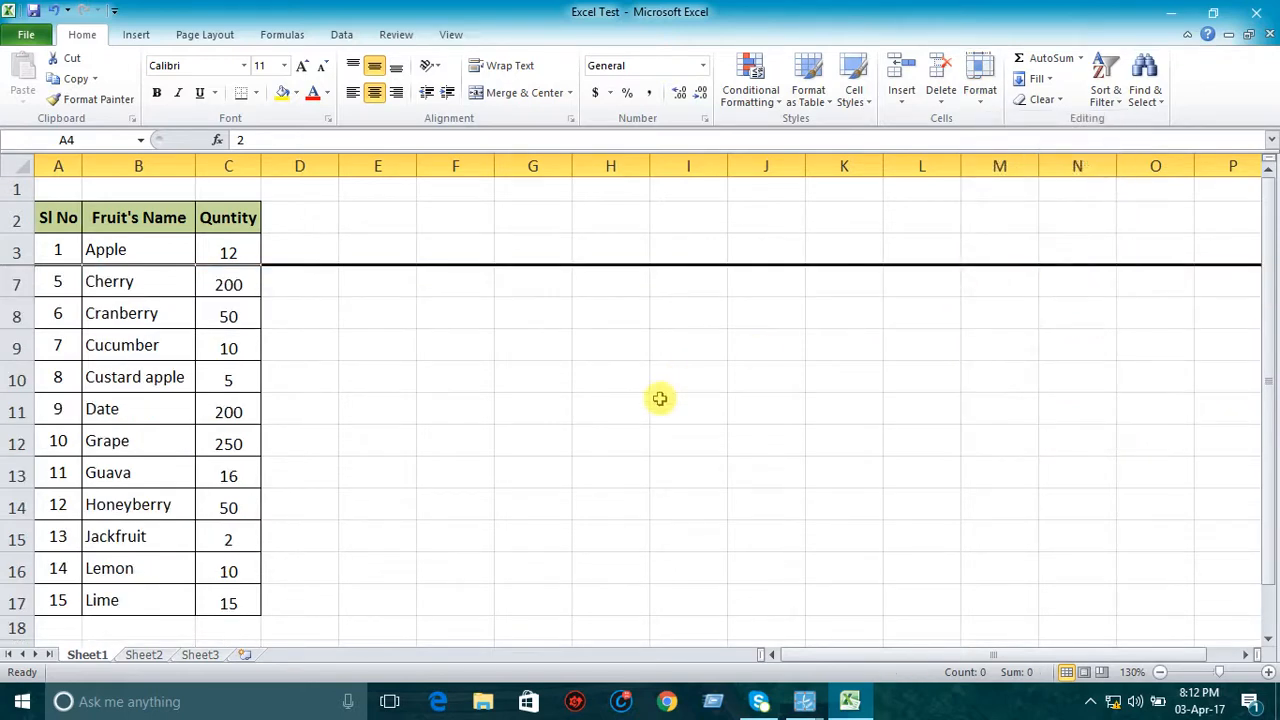
left_click(629, 407)
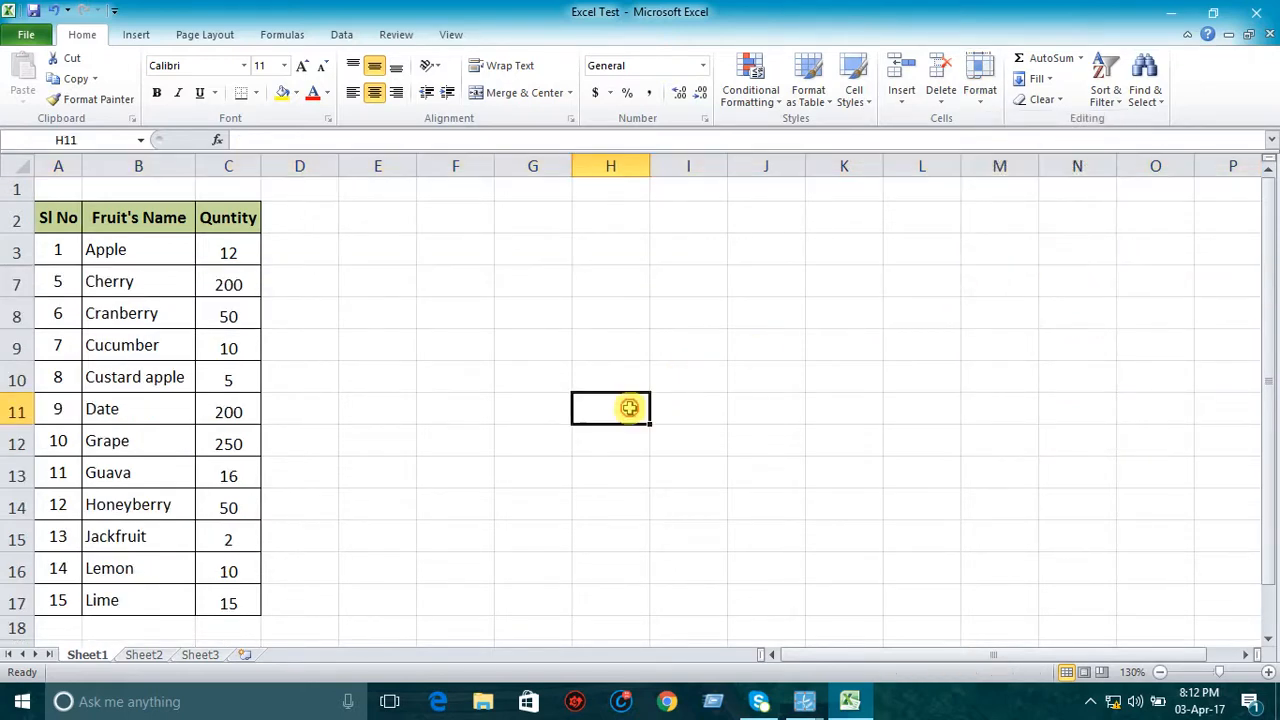
- Unhide rows 4 to 6 between the Apple and Cherry rows of the fruit table
left_click_drag(17, 255, 20, 274)
right_click(21, 283)
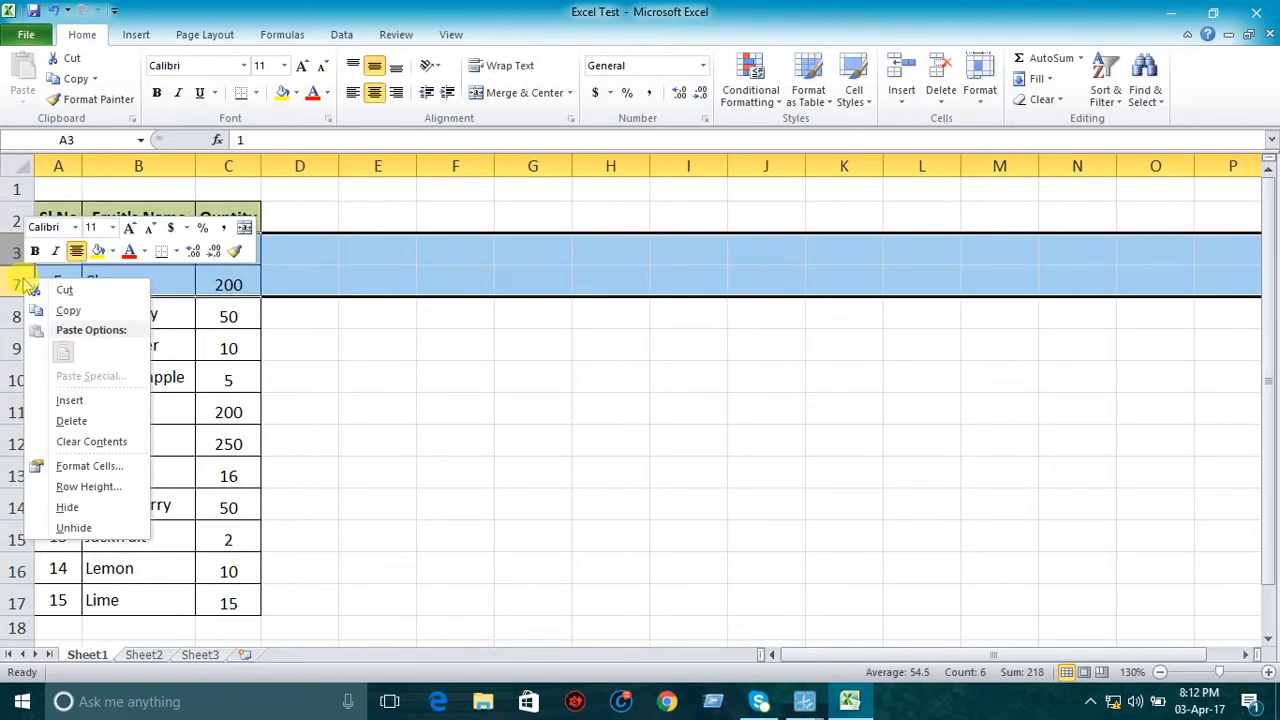
left_click(980, 92)
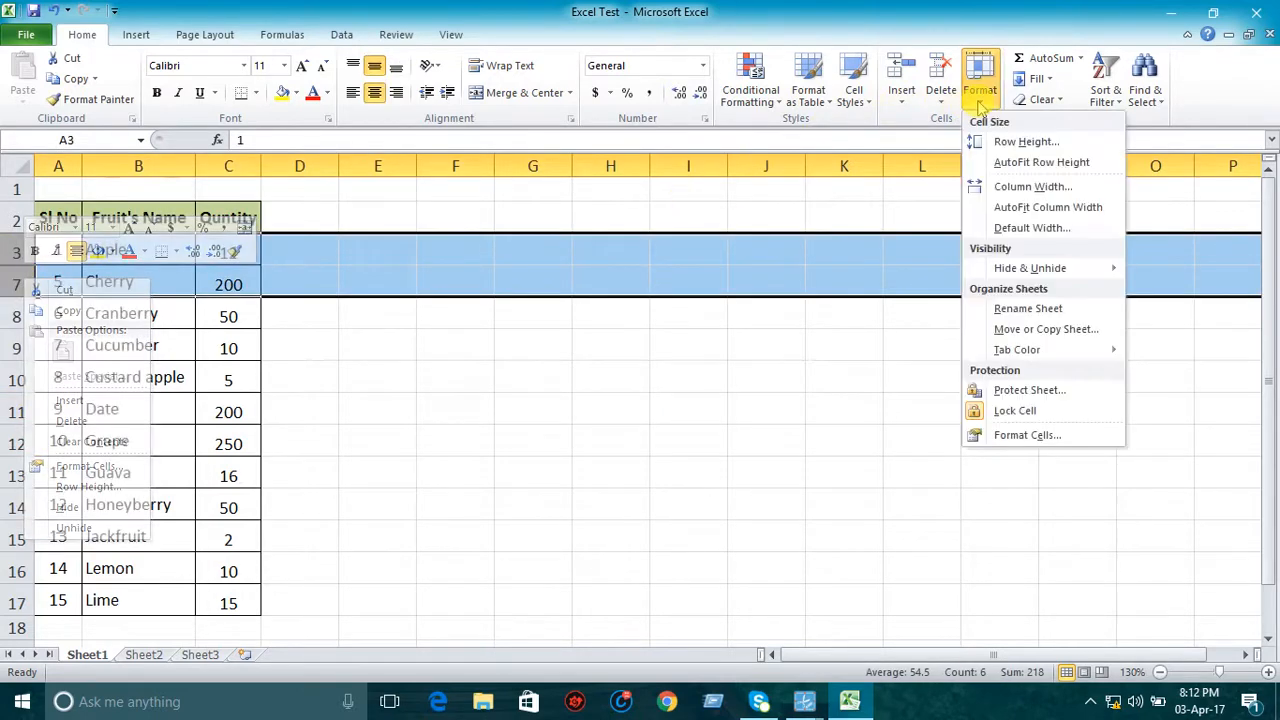
mouse_move(1034, 267)
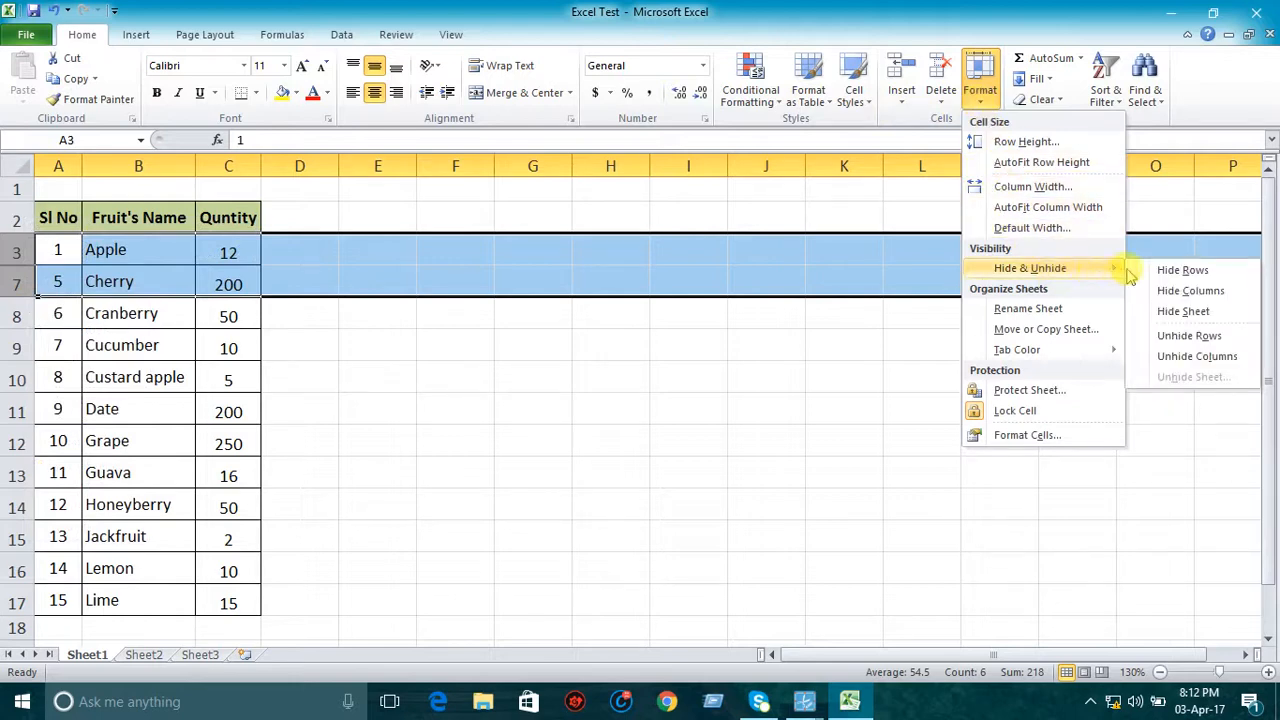
left_click(1183, 337)
left_click(660, 525)
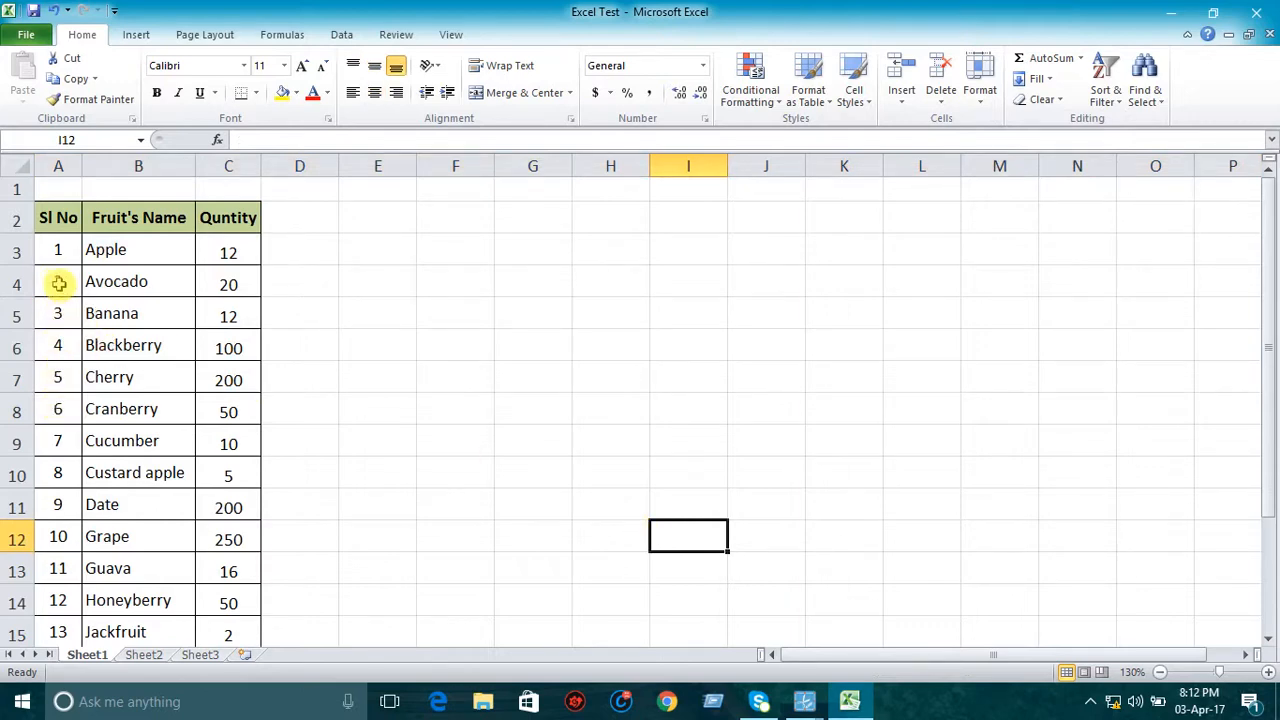
- Hide column B, which holds the fruit names
left_click(147, 165)
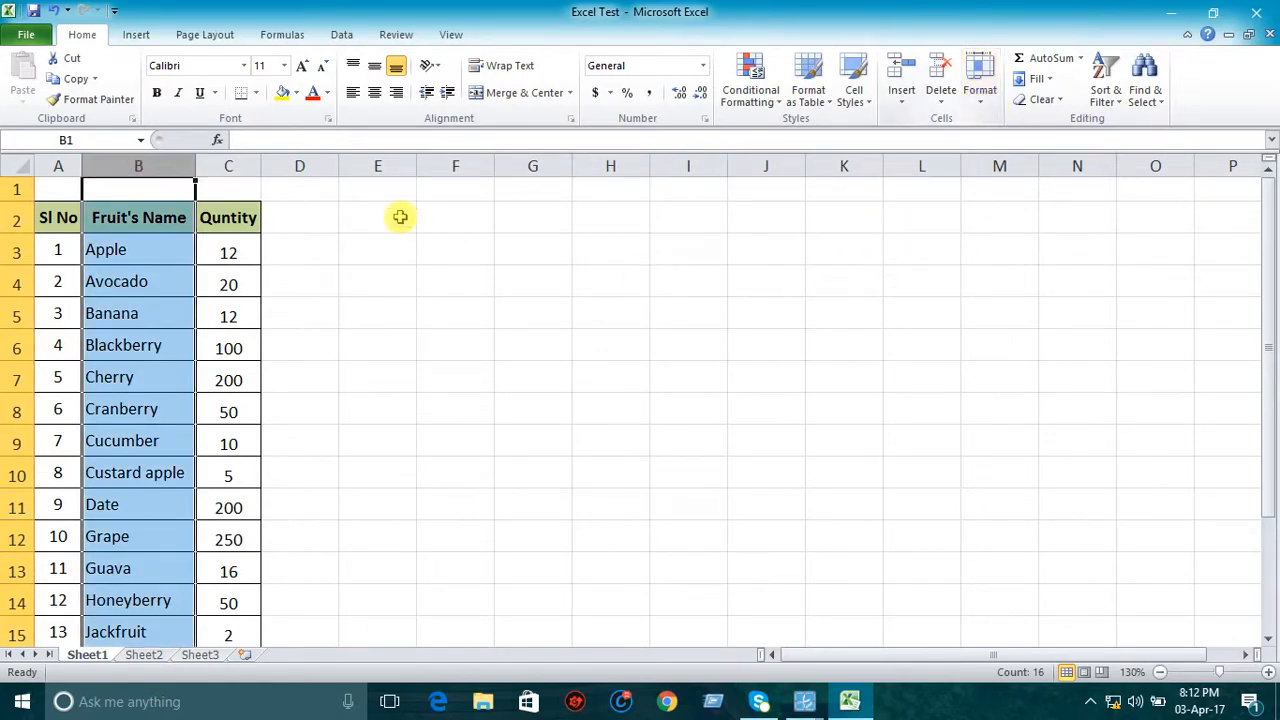
right_click(154, 168)
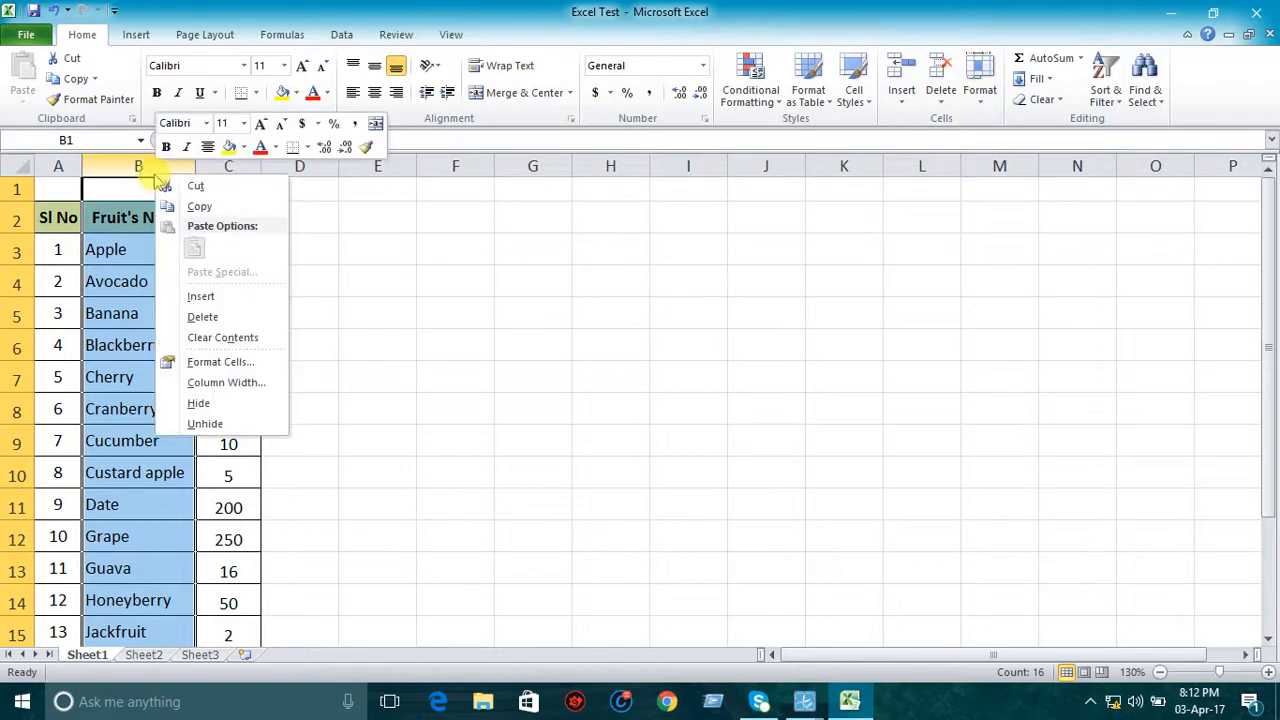
left_click(214, 403)
left_click(417, 403)
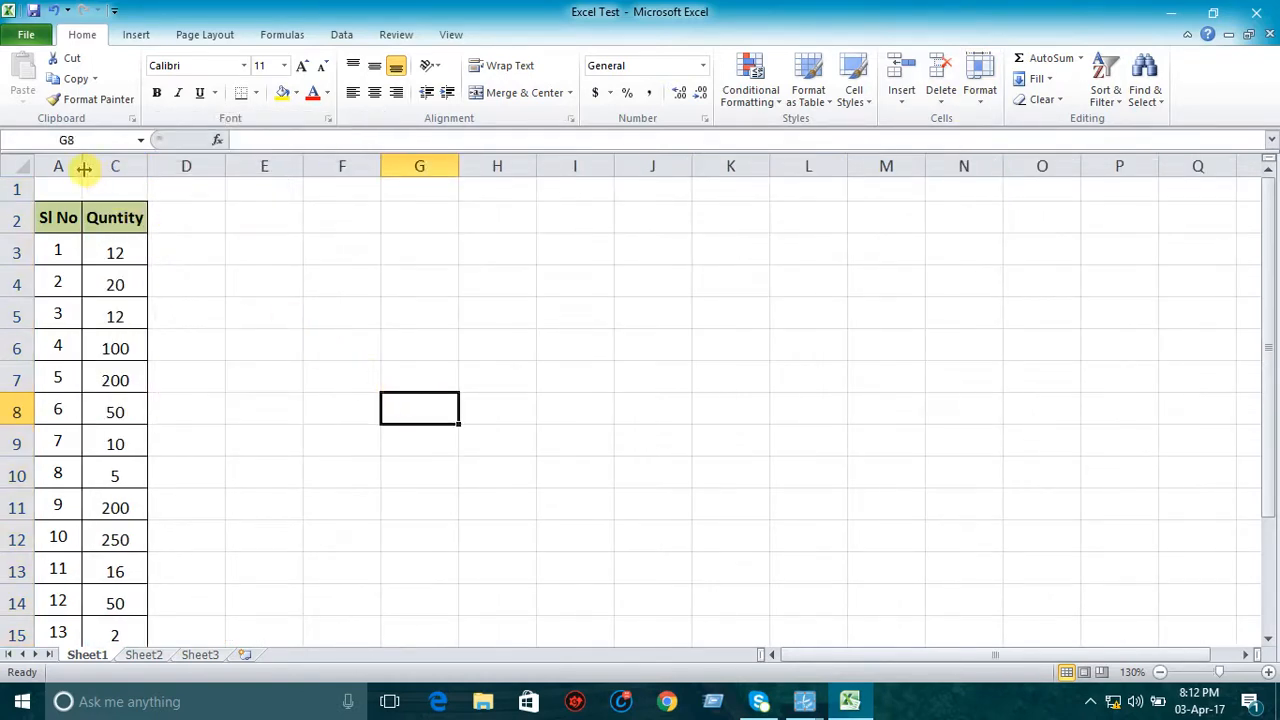
- Unhide column B between columns A and C of the fruit table
left_click_drag(63, 164, 106, 164)
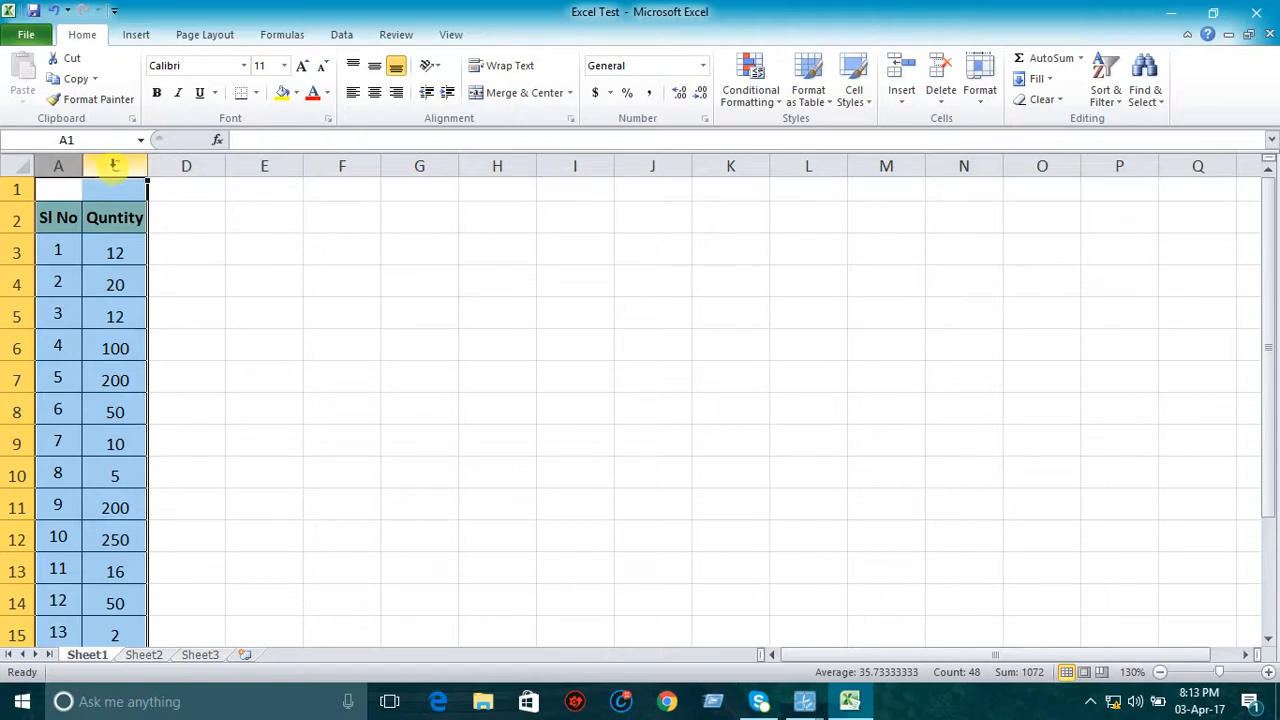
right_click(114, 165)
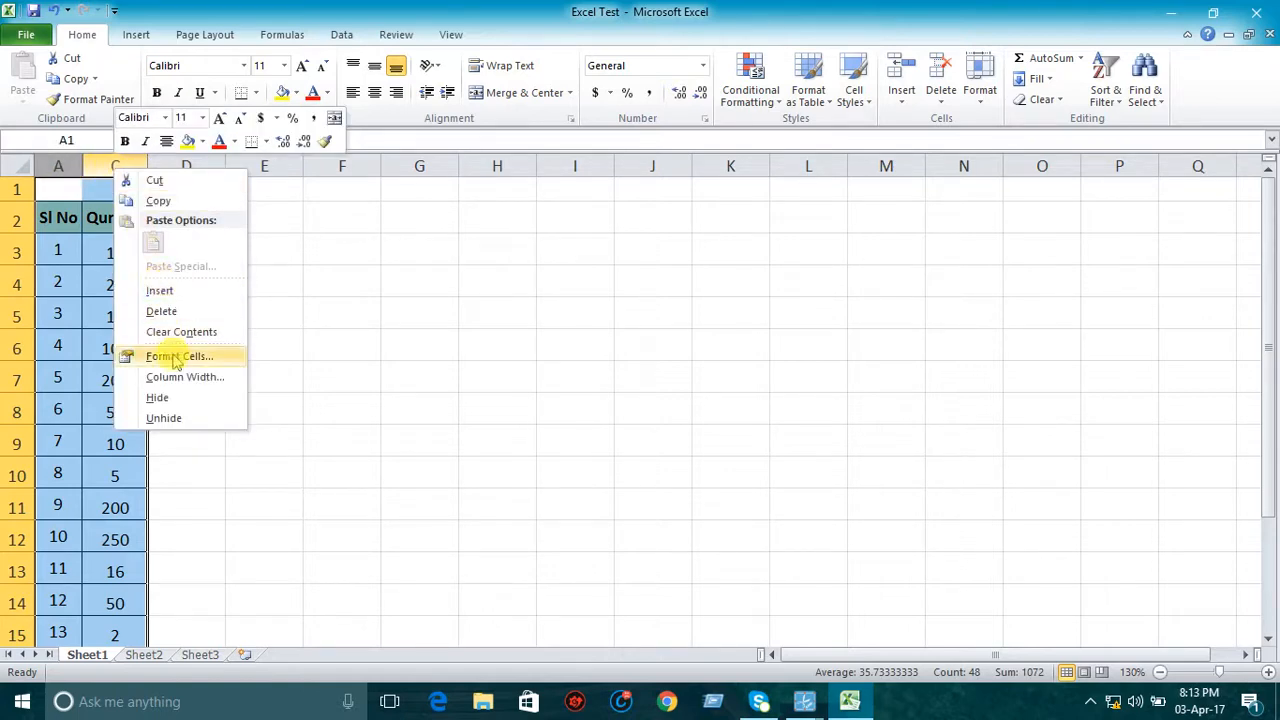
left_click(170, 418)
left_click(432, 416)
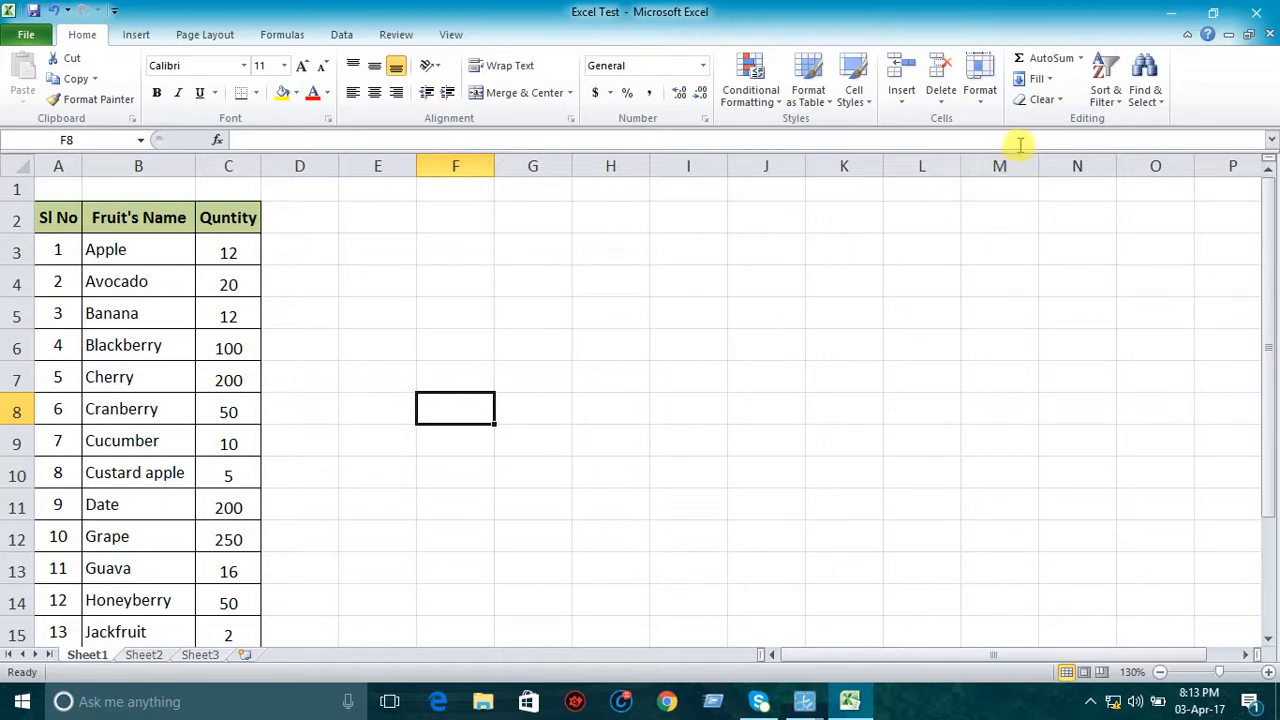
left_click(982, 100)
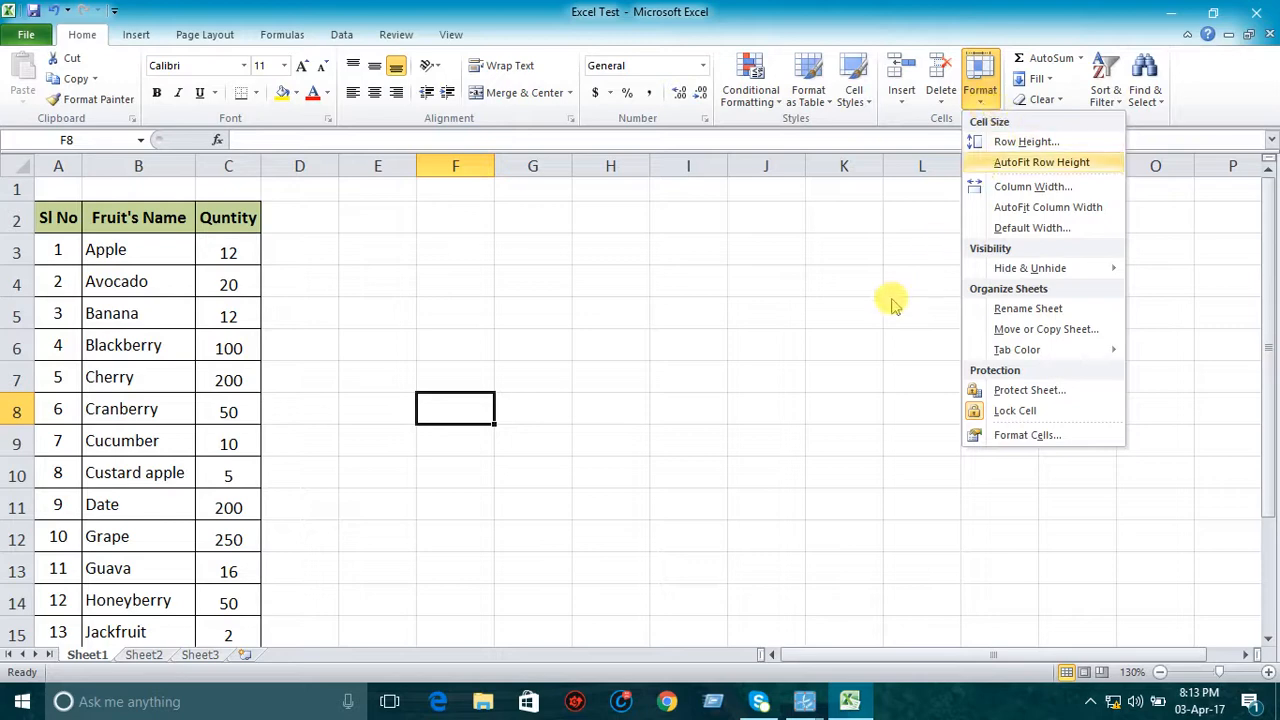
left_click(776, 419)
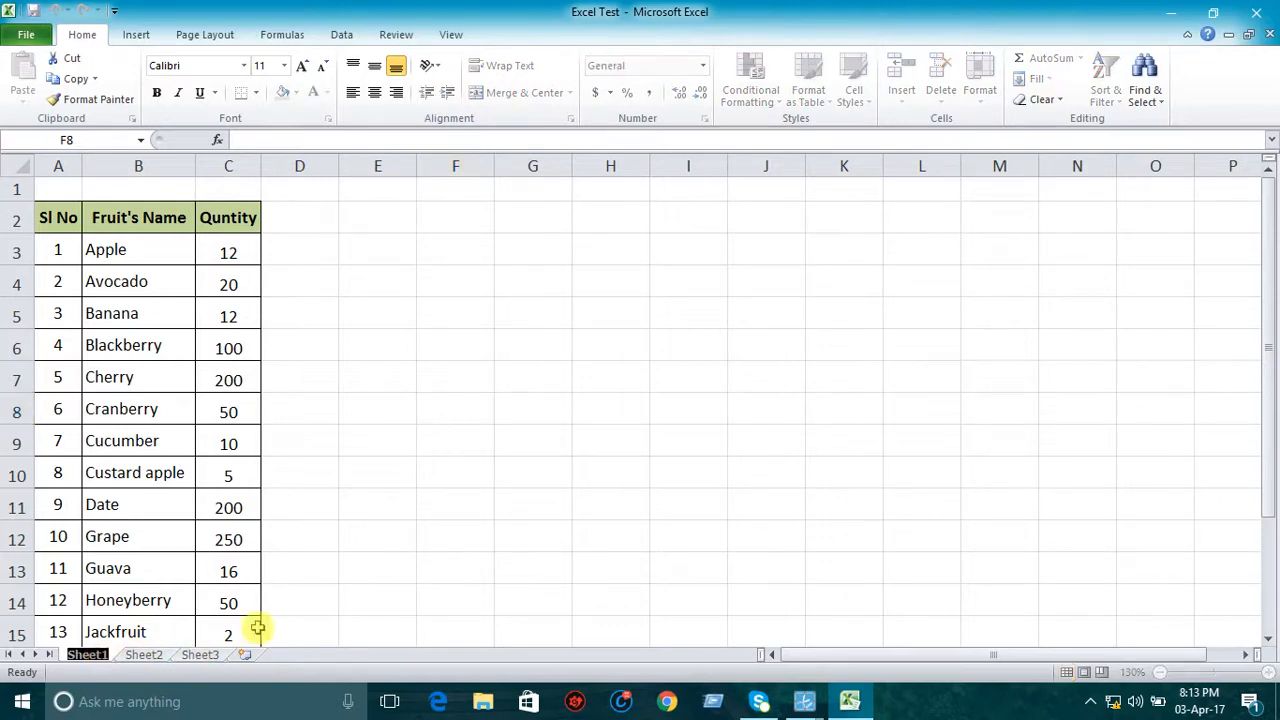
left_click(398, 594)
left_click(137, 656)
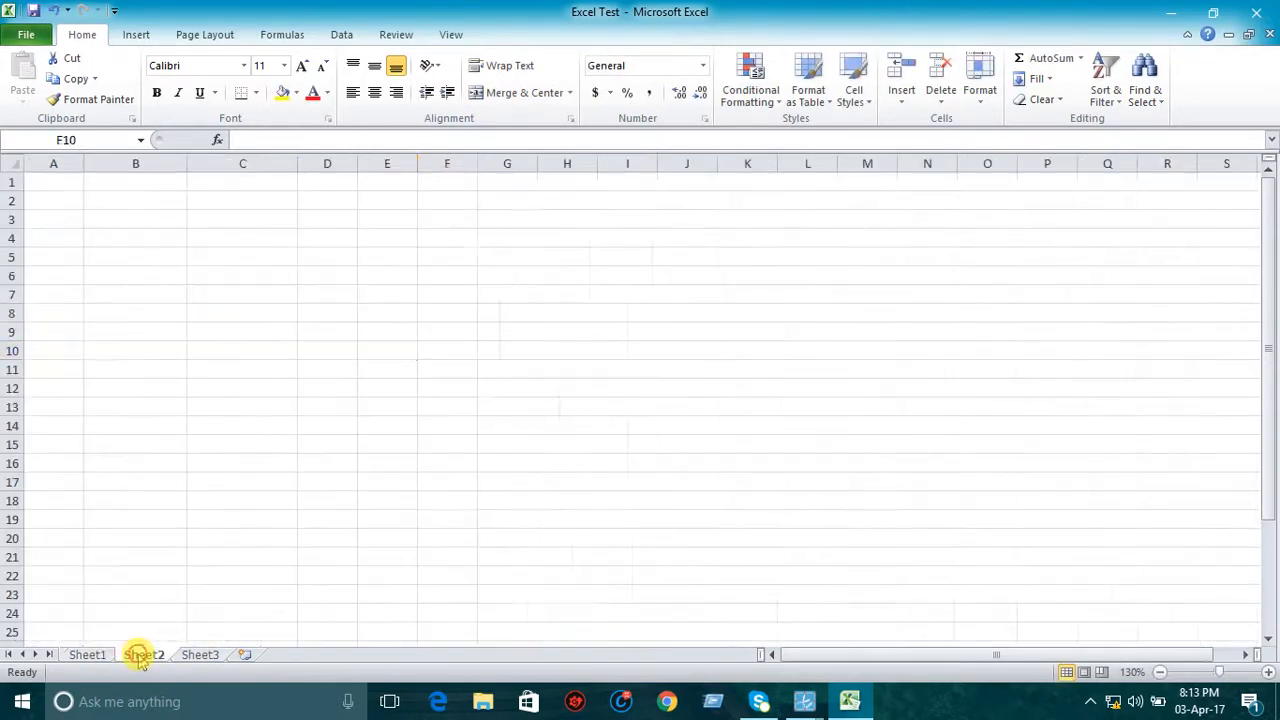
left_click(95, 656)
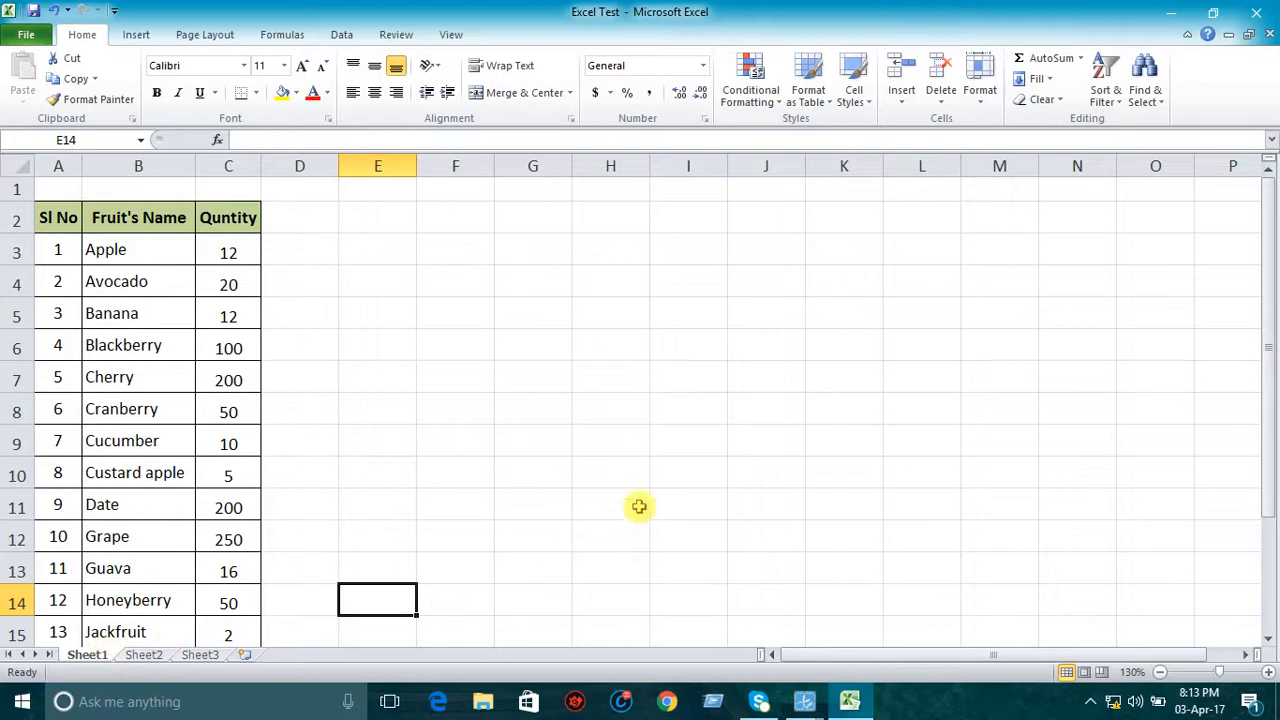
- Rename Sheet1, which holds the fruit table, as Fruit using Rename Sheet
left_click(980, 82)
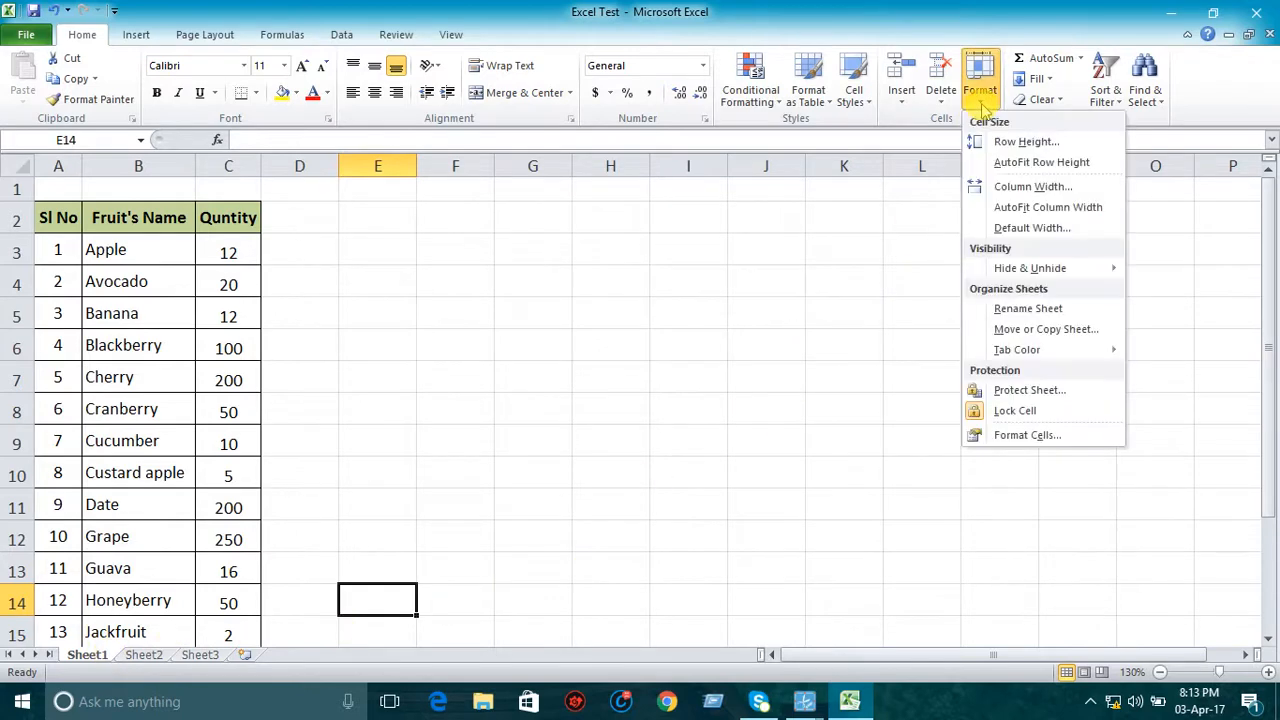
left_click(1016, 310)
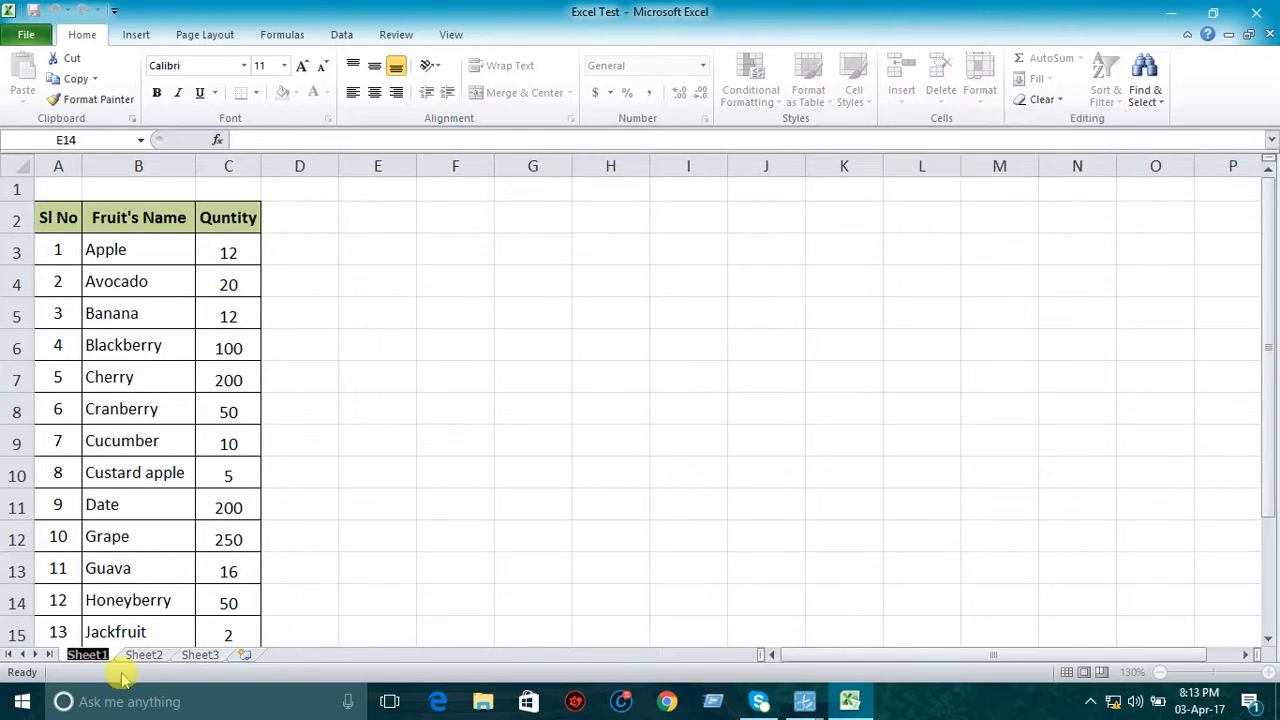
type("Fruit")
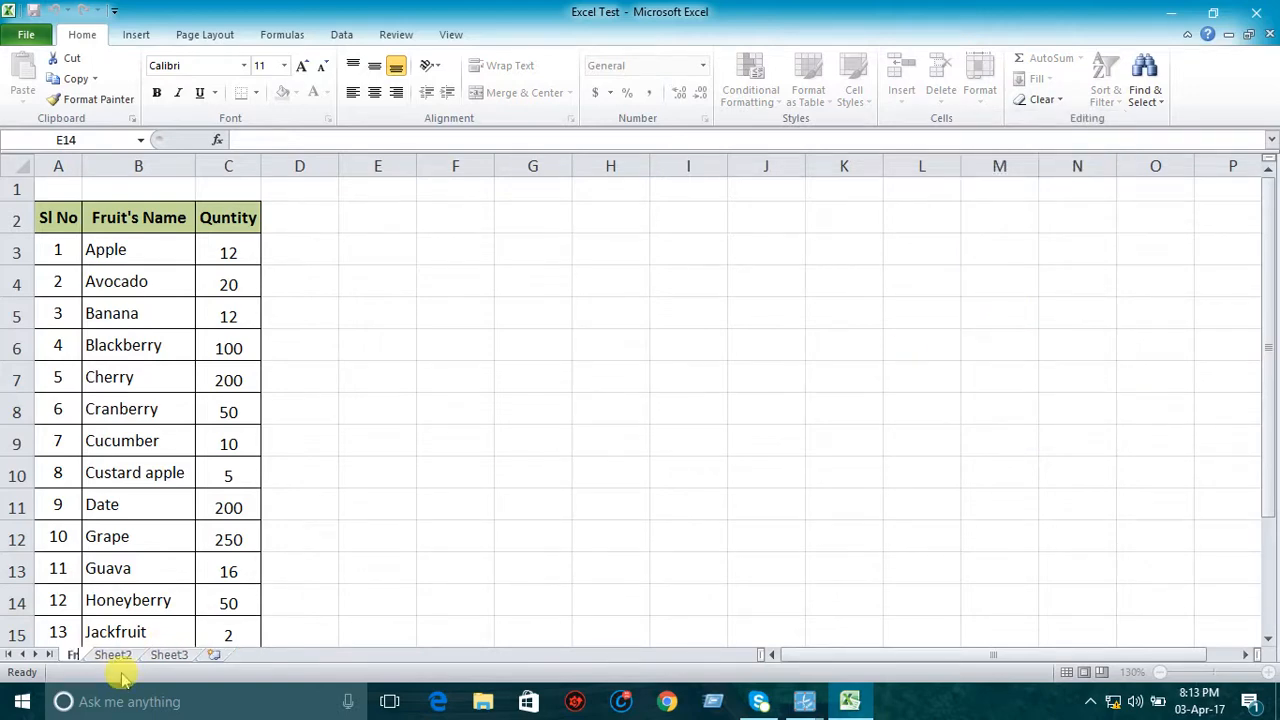
key("Return")
left_click(434, 534)
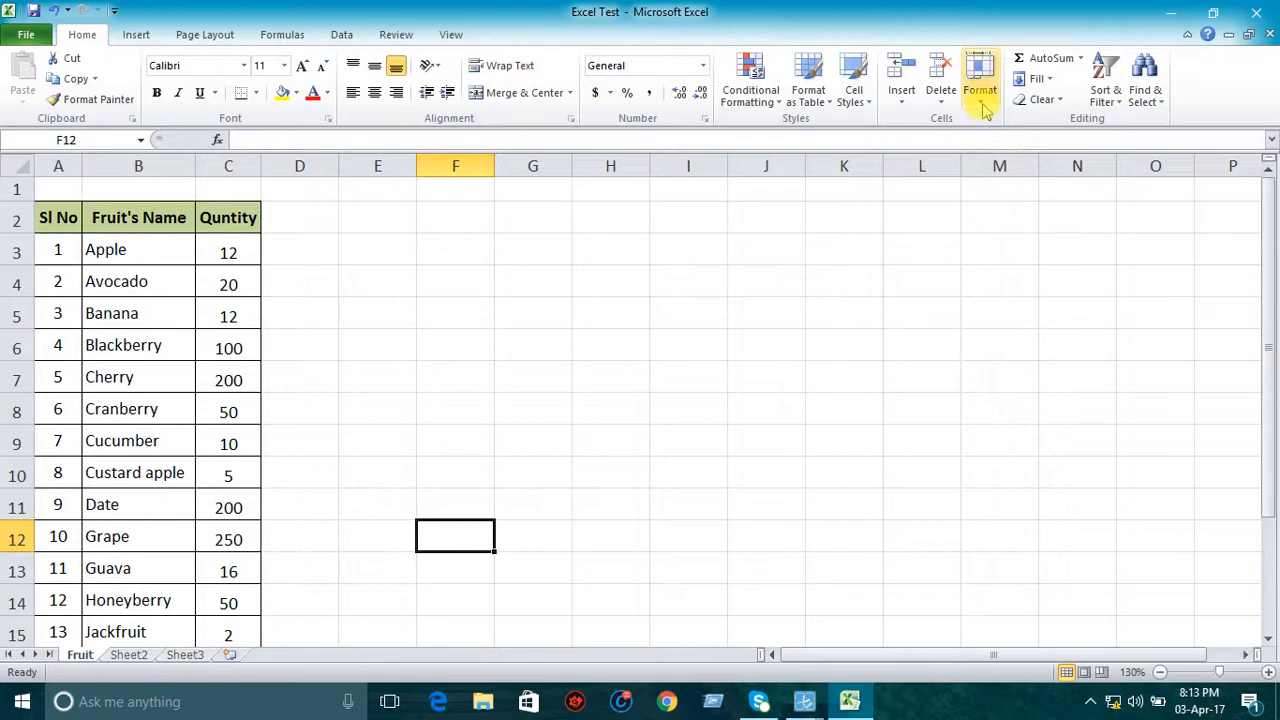
- Rename the Fruit sheet as Fruits by editing its name in place
left_click(830, 284)
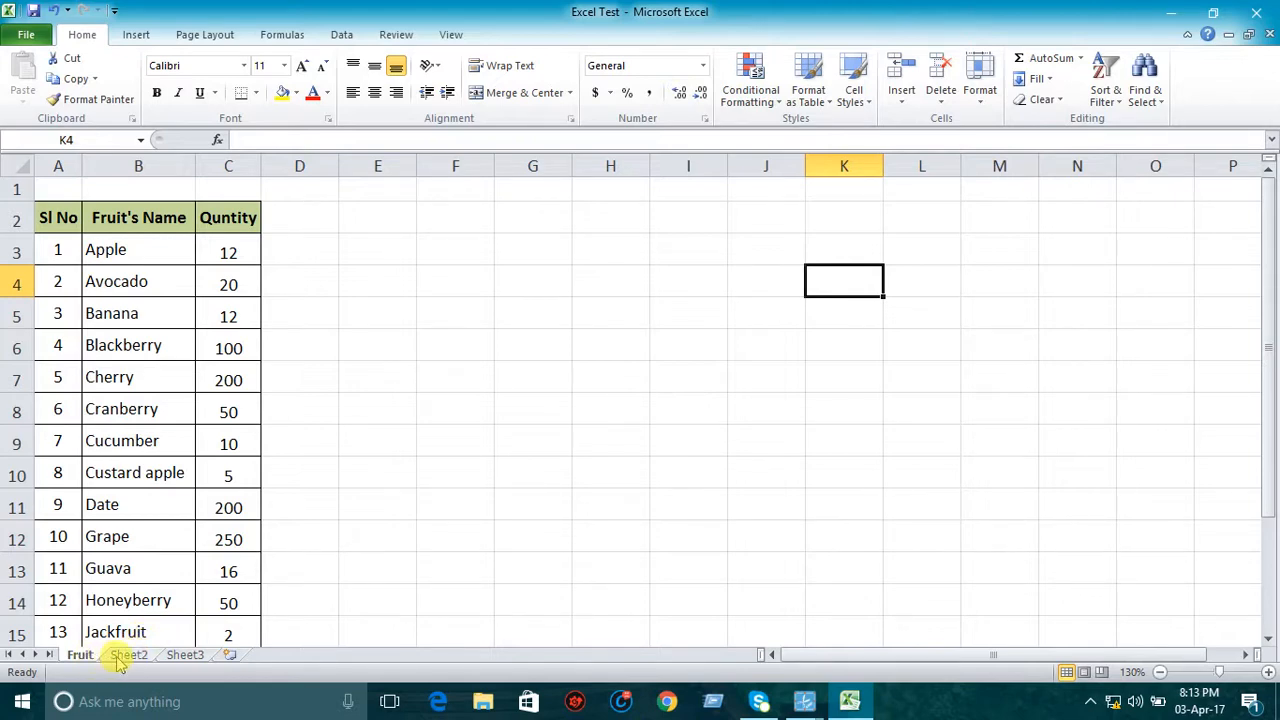
double_click(80, 655)
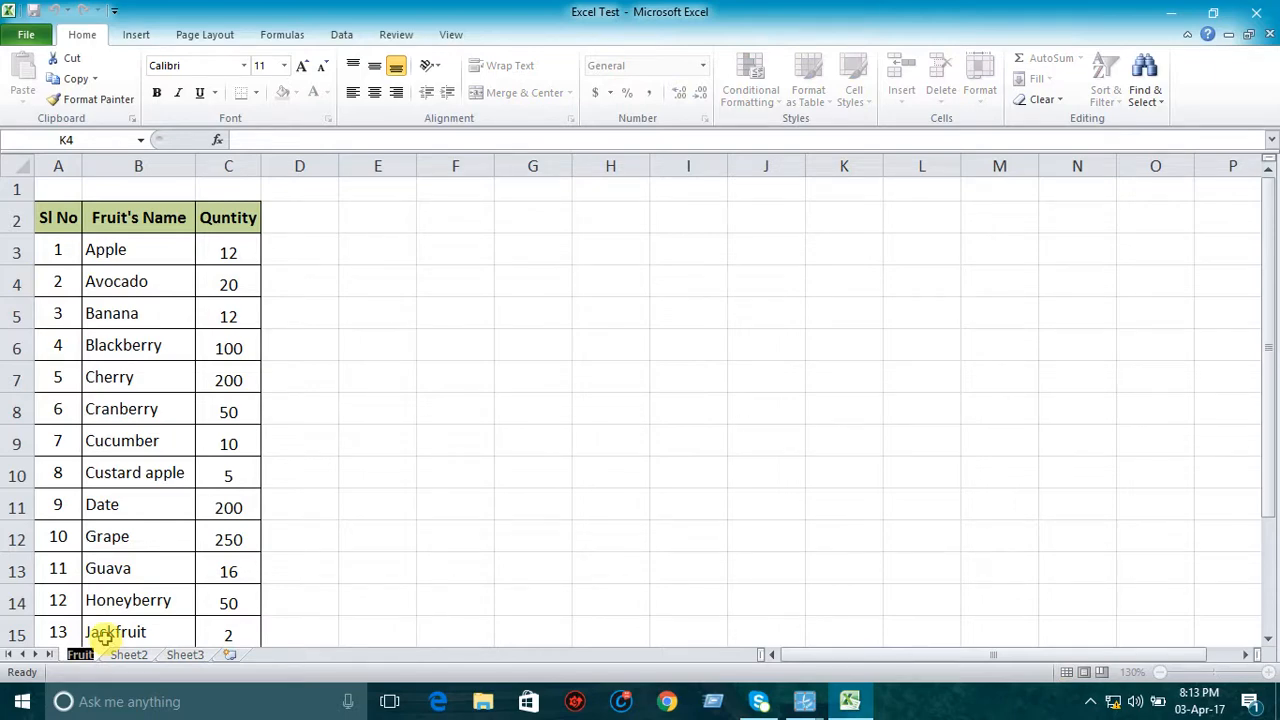
type("Fruits")
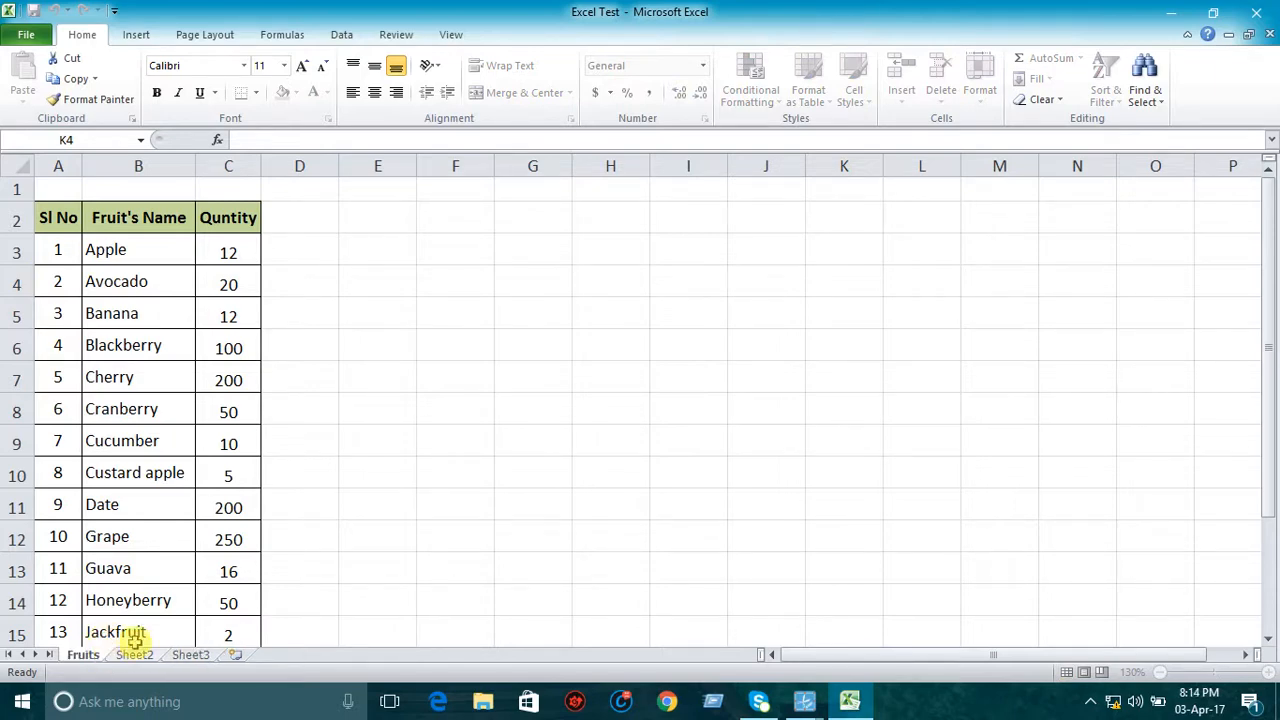
left_click(351, 536)
left_click(134, 654)
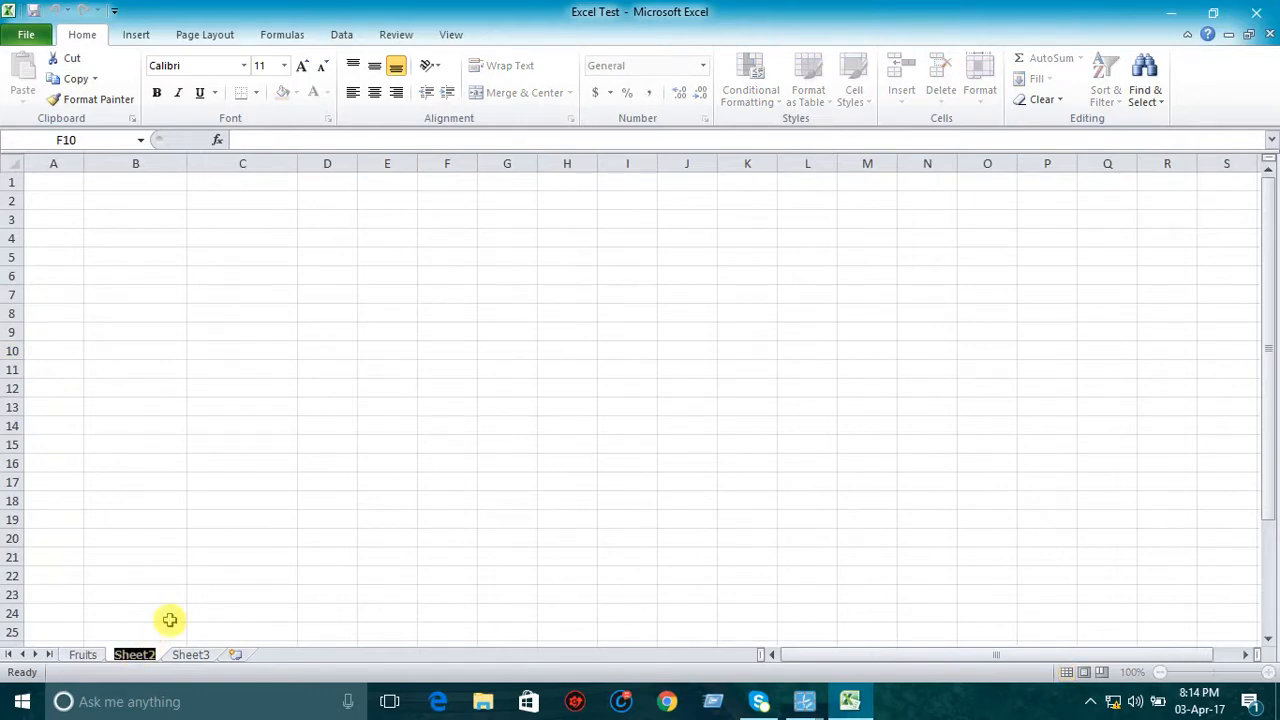
left_click(90, 654)
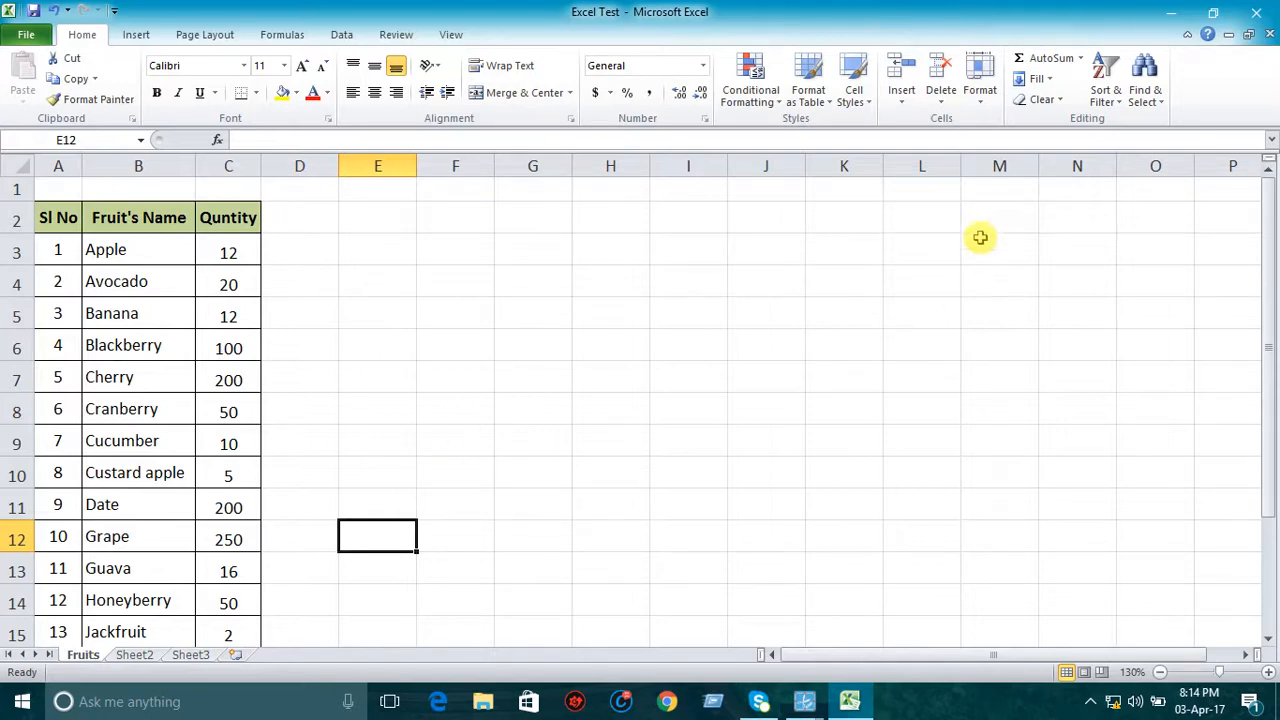
left_click(980, 100)
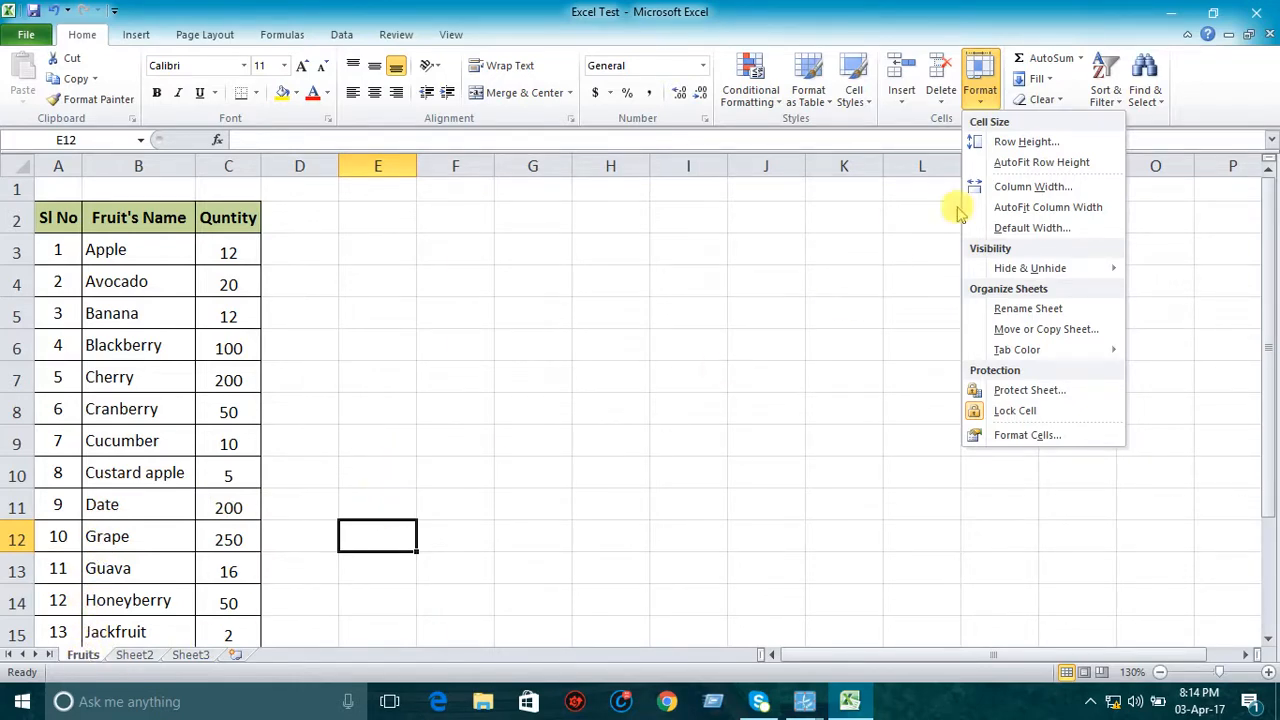
left_click(622, 398)
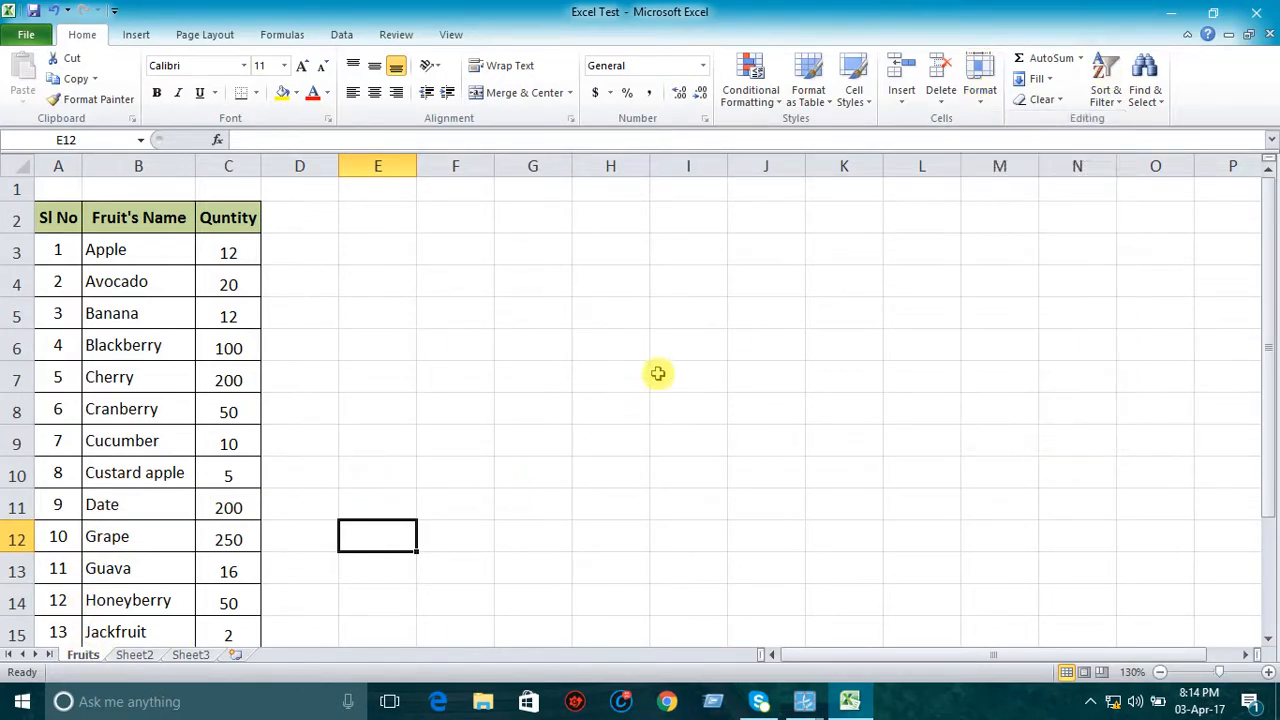
left_click(130, 656)
left_click(83, 655)
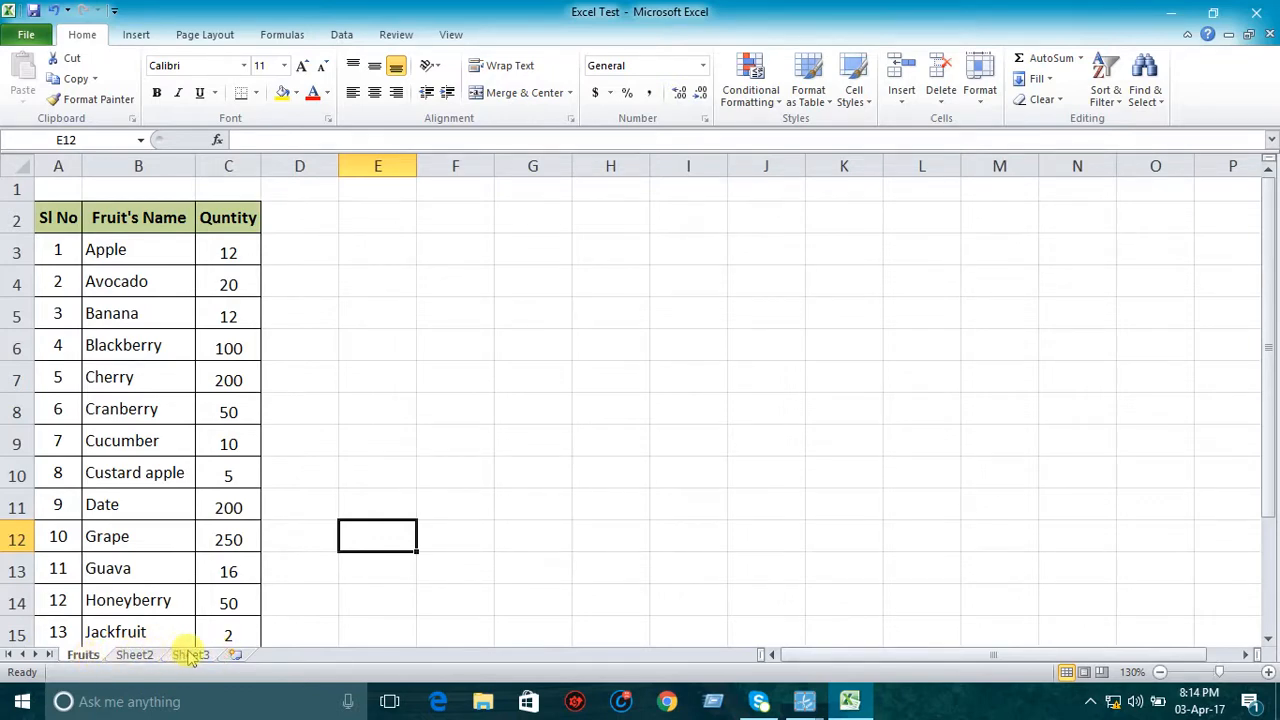
- Move the Fruits sheet to the end of Excel Test.xlsx and return it to its place before Sheet2
right_click(88, 658)
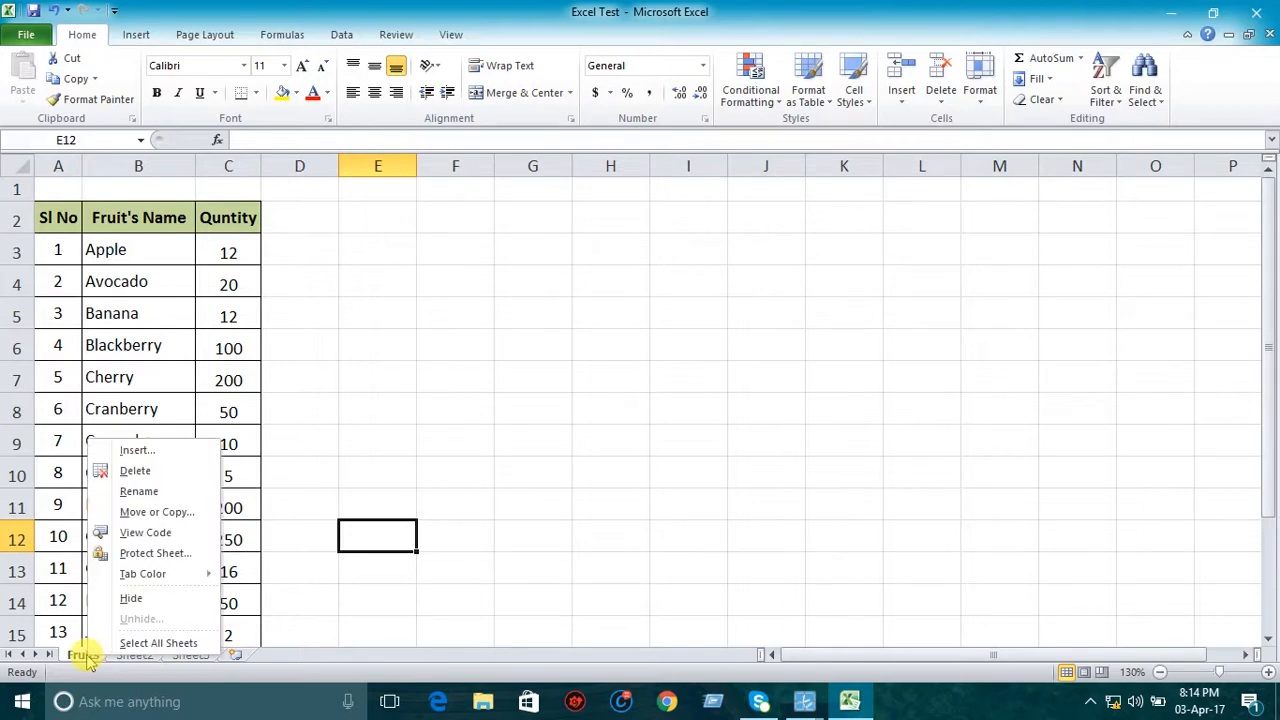
left_click(157, 511)
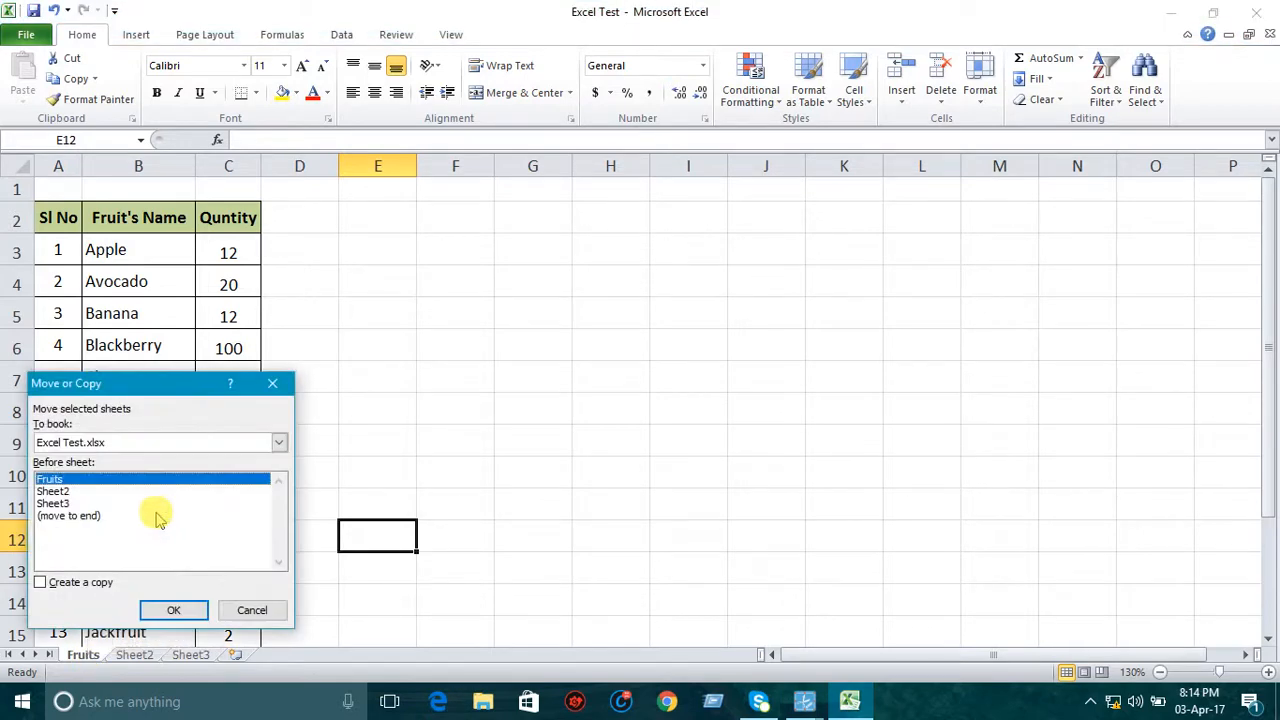
left_click(68, 516)
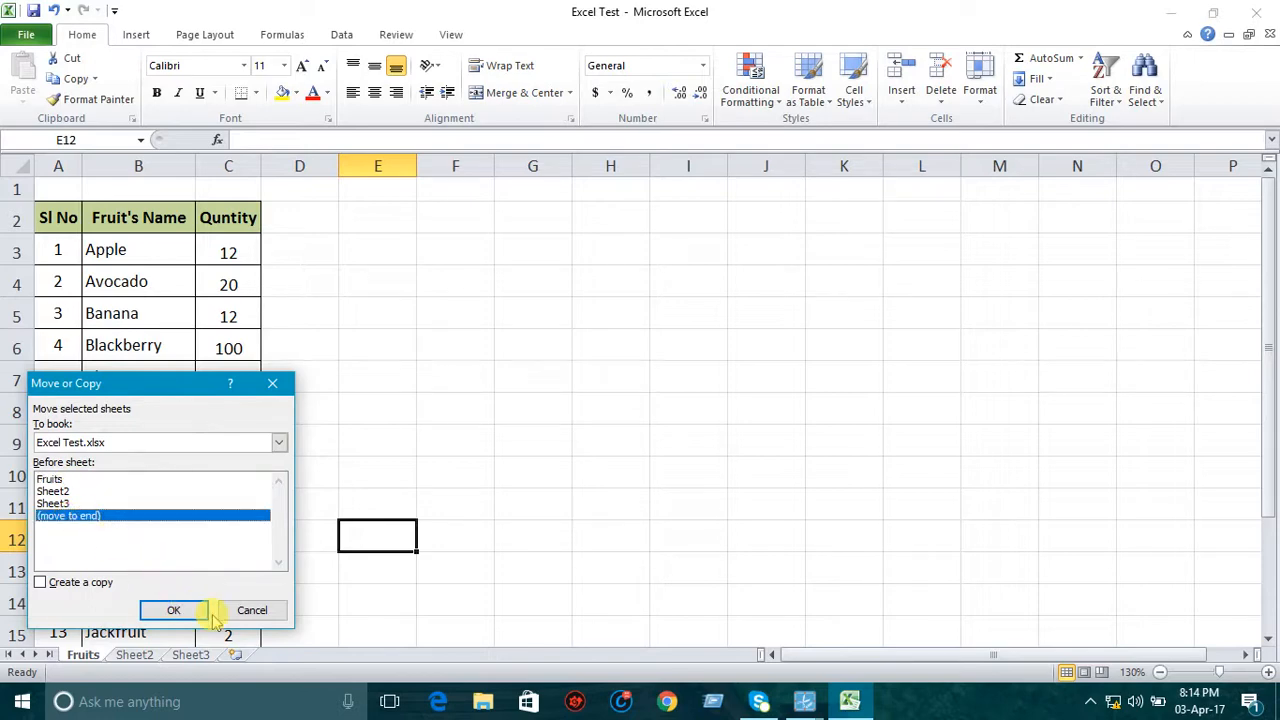
left_click(176, 609)
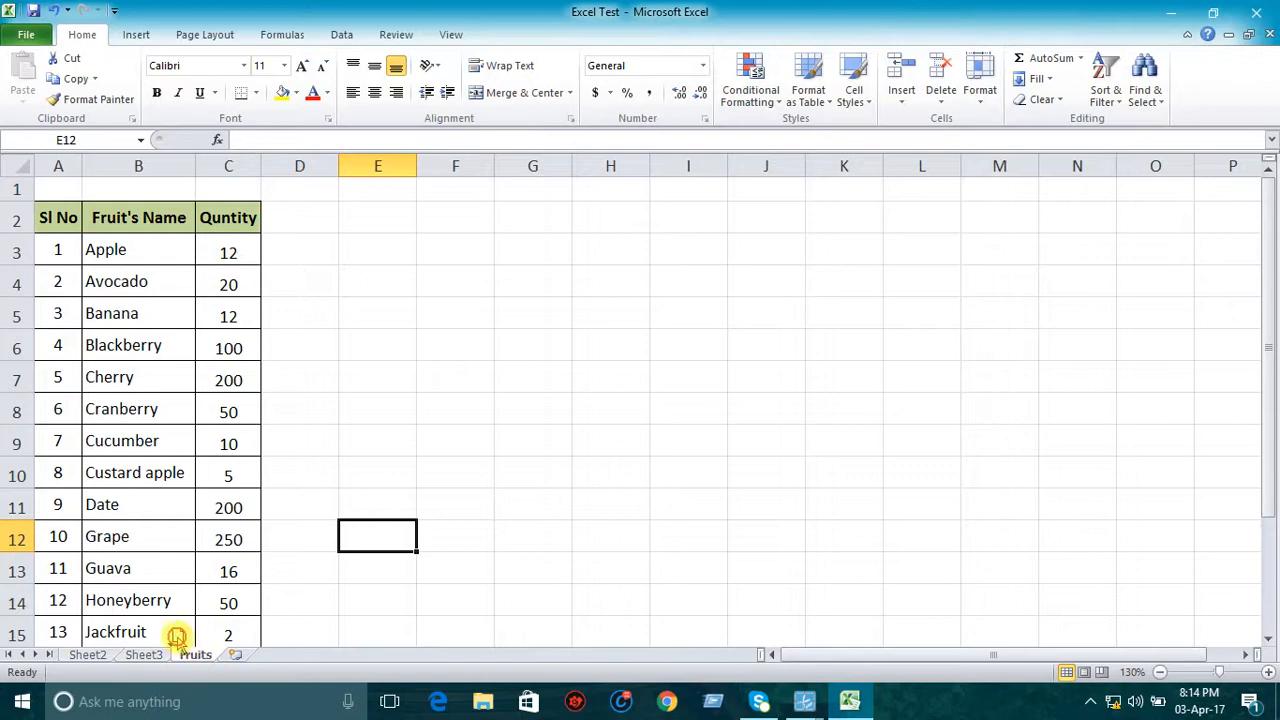
left_click_drag(138, 630, 105, 630)
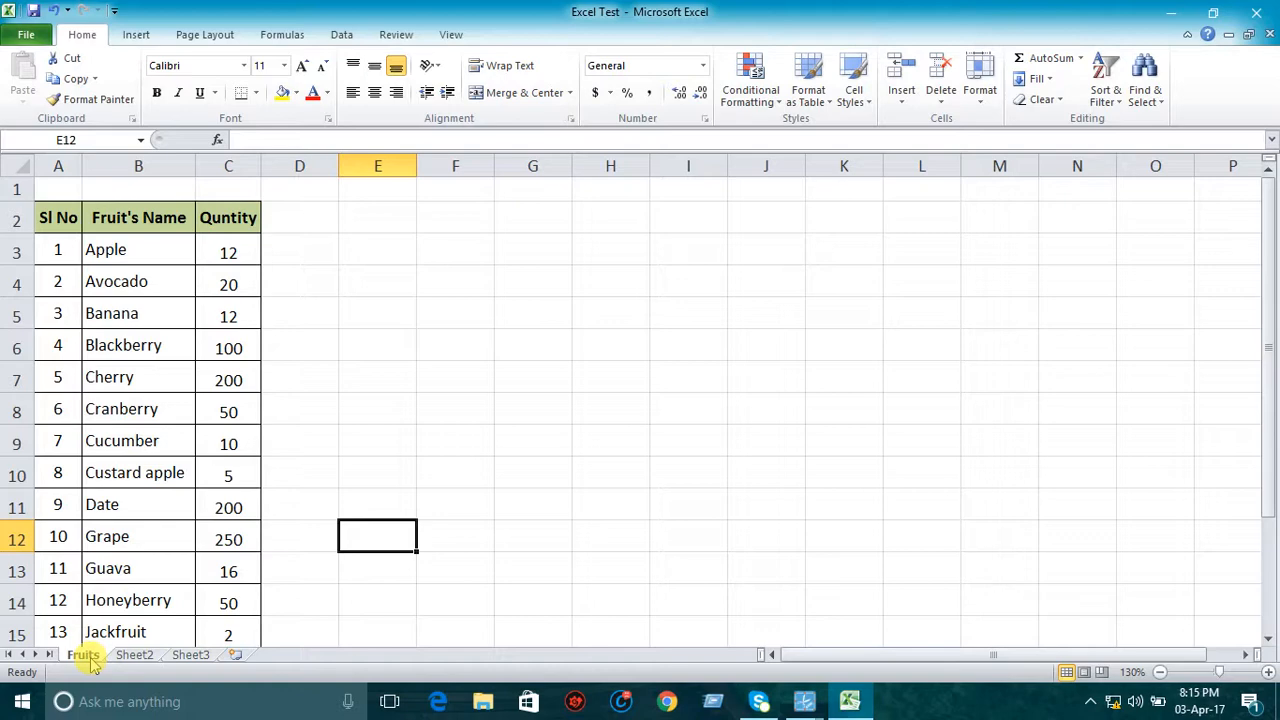
- Create a copy of the Fruits sheet at the end of the Excel Test.xlsx workbook
right_click(92, 662)
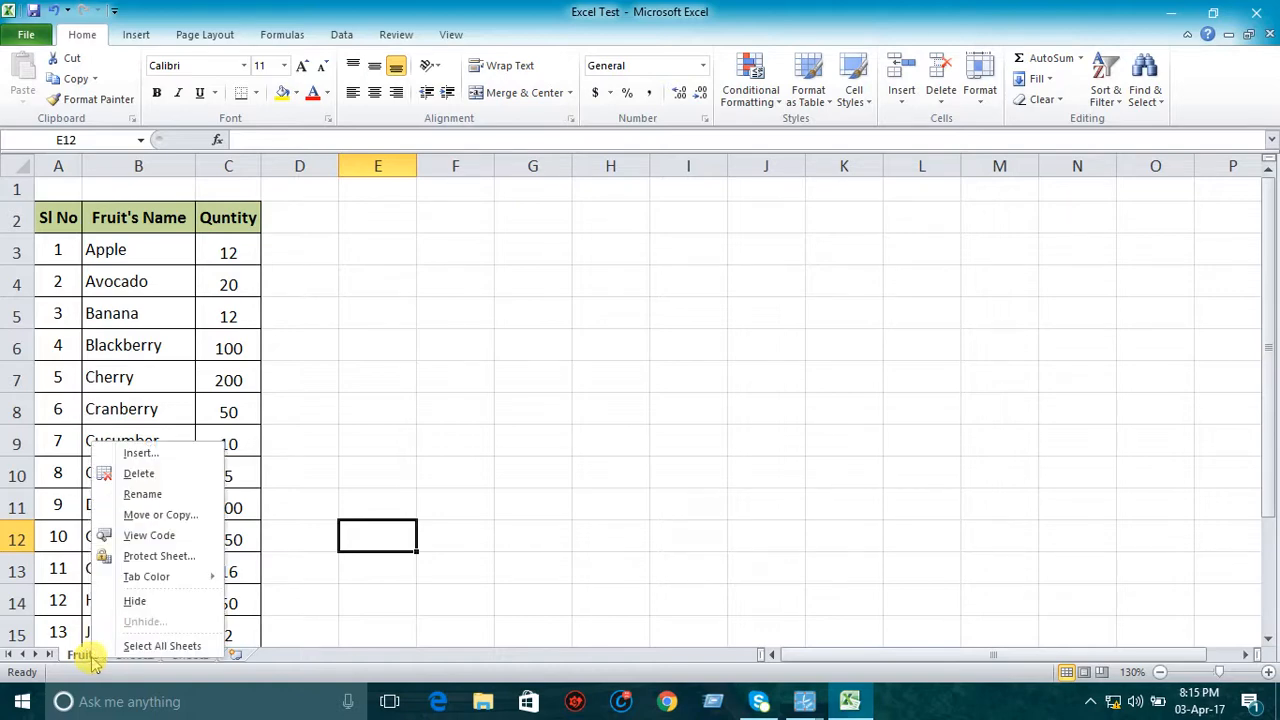
left_click(177, 517)
left_click(55, 591)
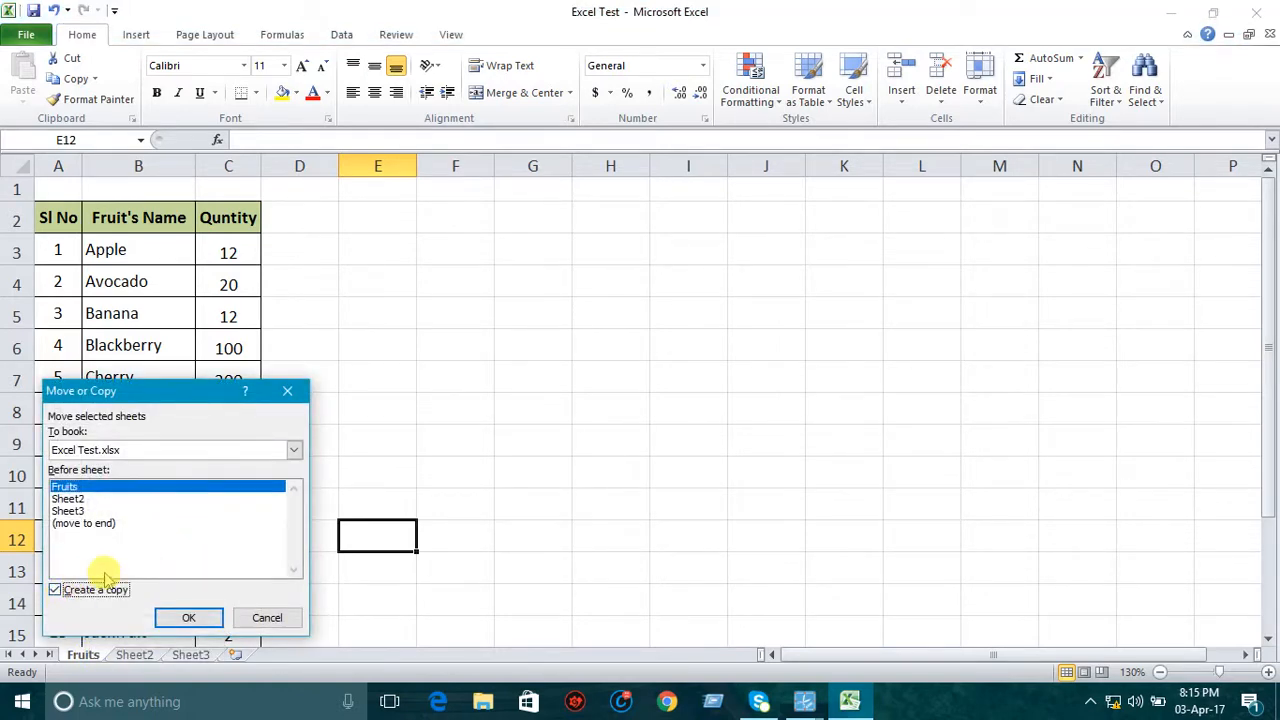
left_click(88, 530)
left_click(189, 617)
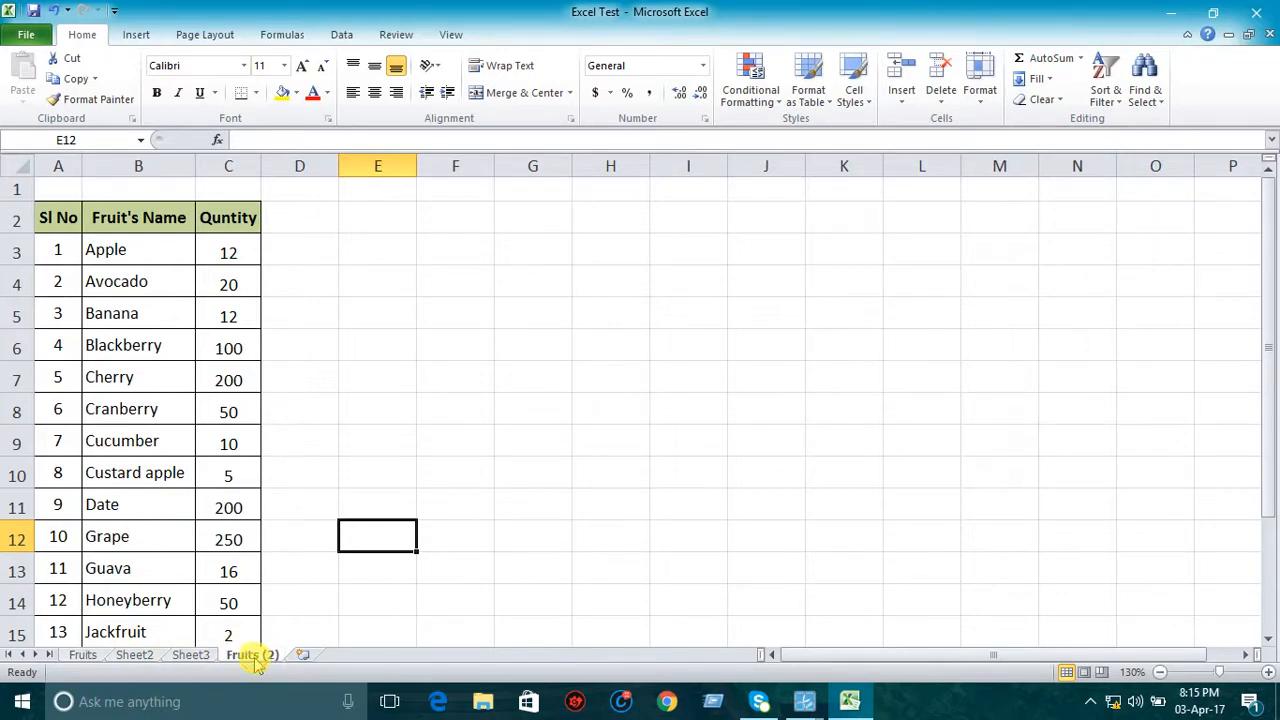
left_click(298, 604)
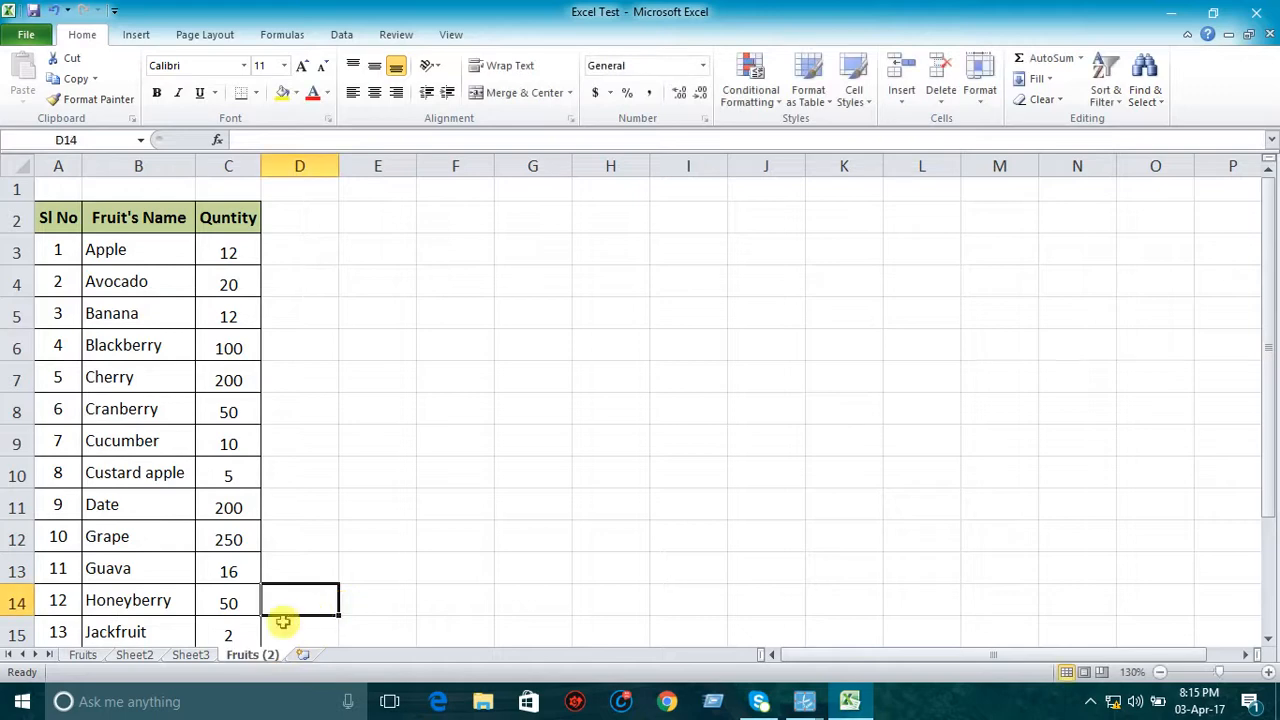
- Compare the Fruits sheet with its copy, Fruits (2), in the Excel Test workbook
left_click(84, 654)
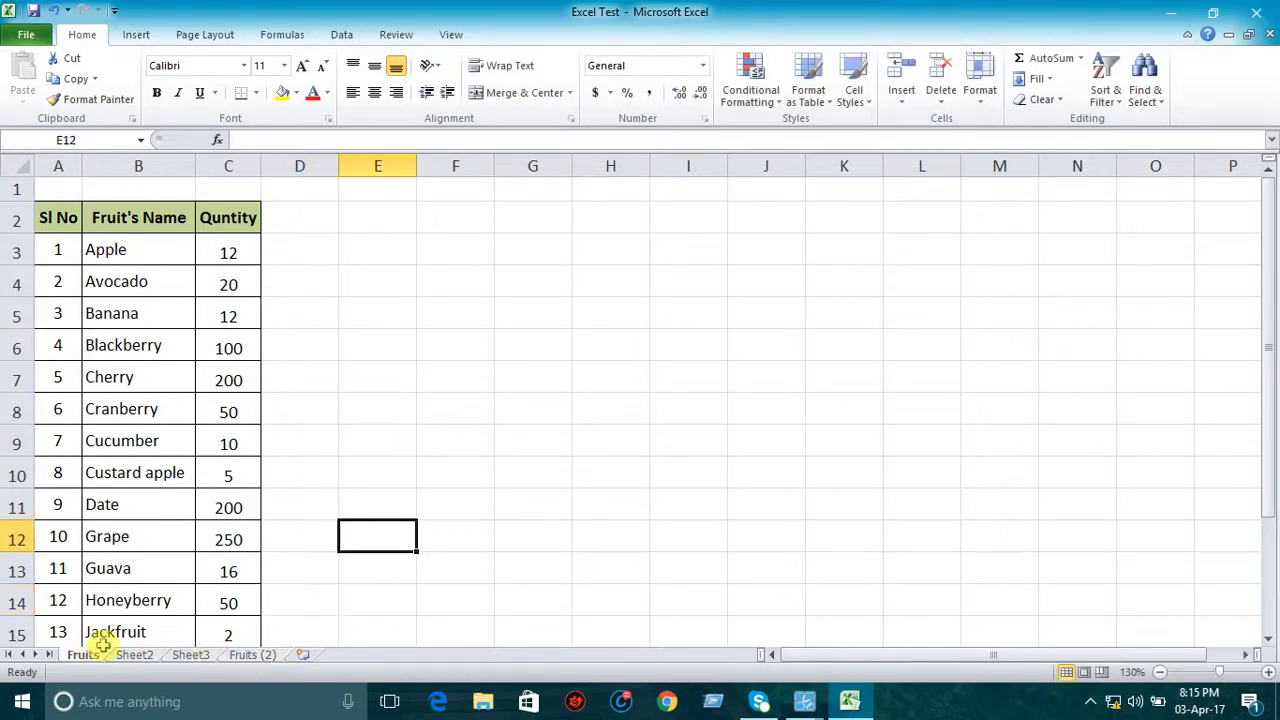
left_click(266, 655)
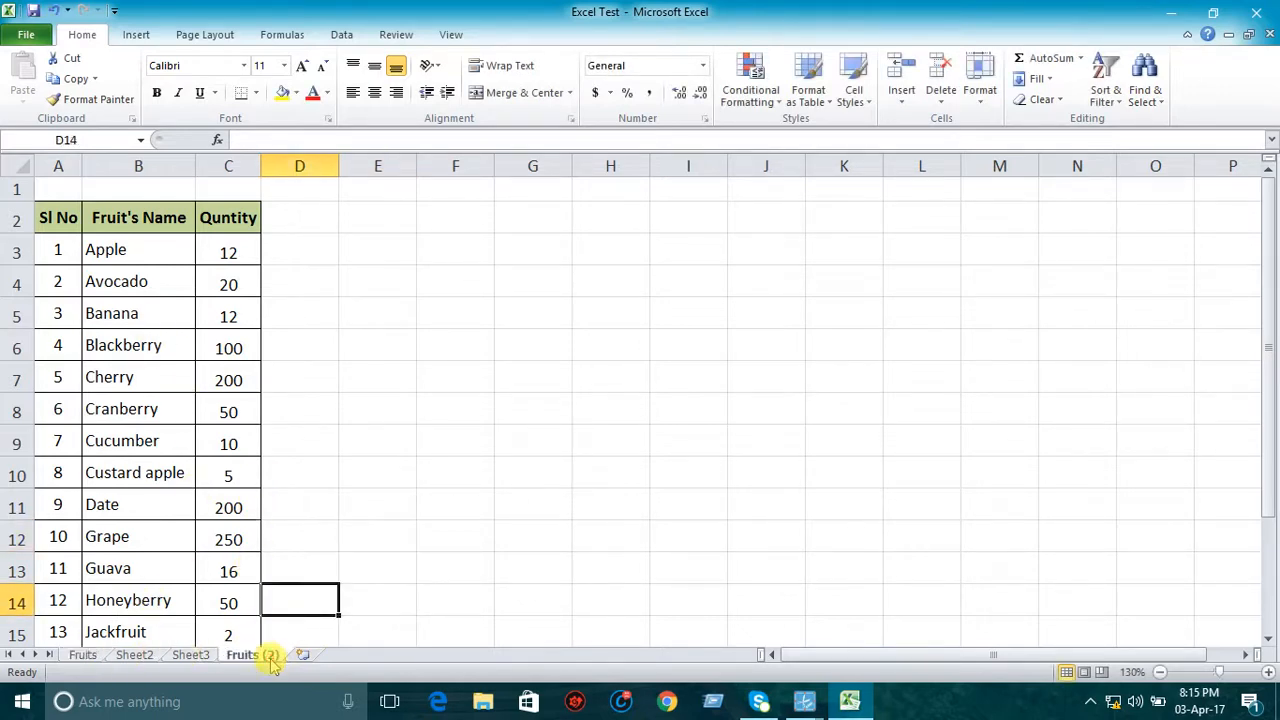
left_click(81, 657)
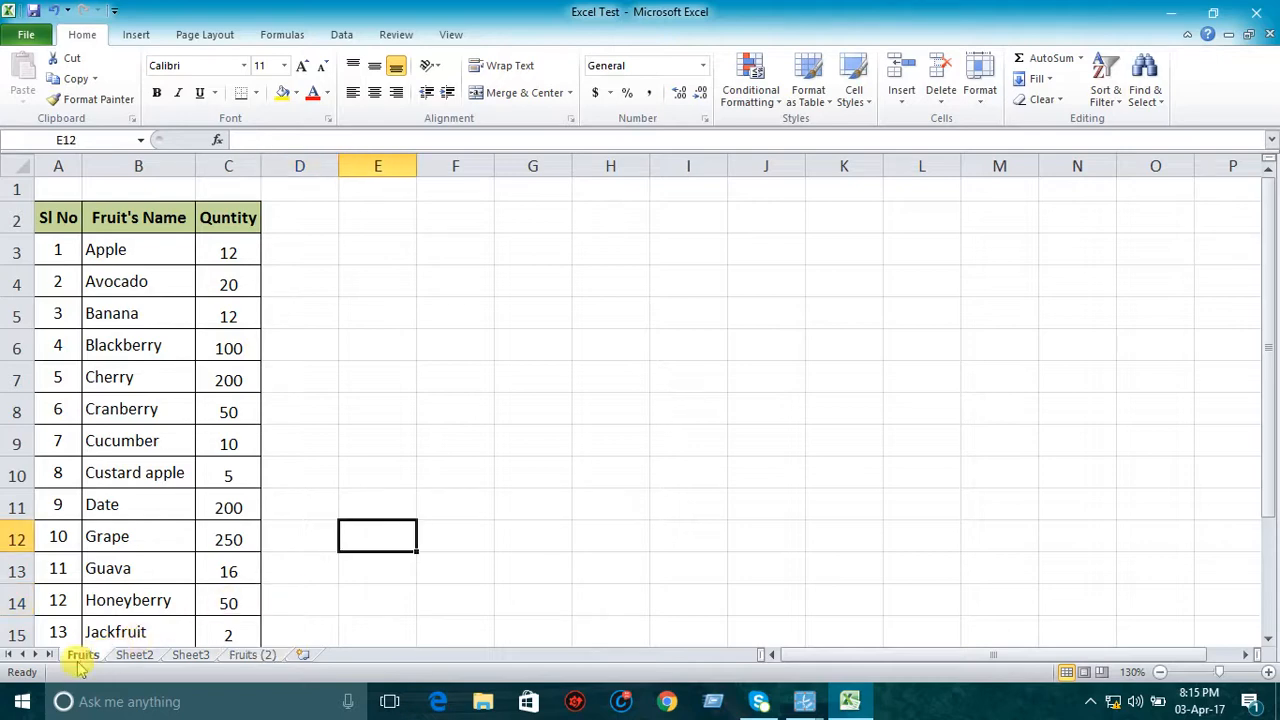
left_click(240, 656)
right_click(240, 656)
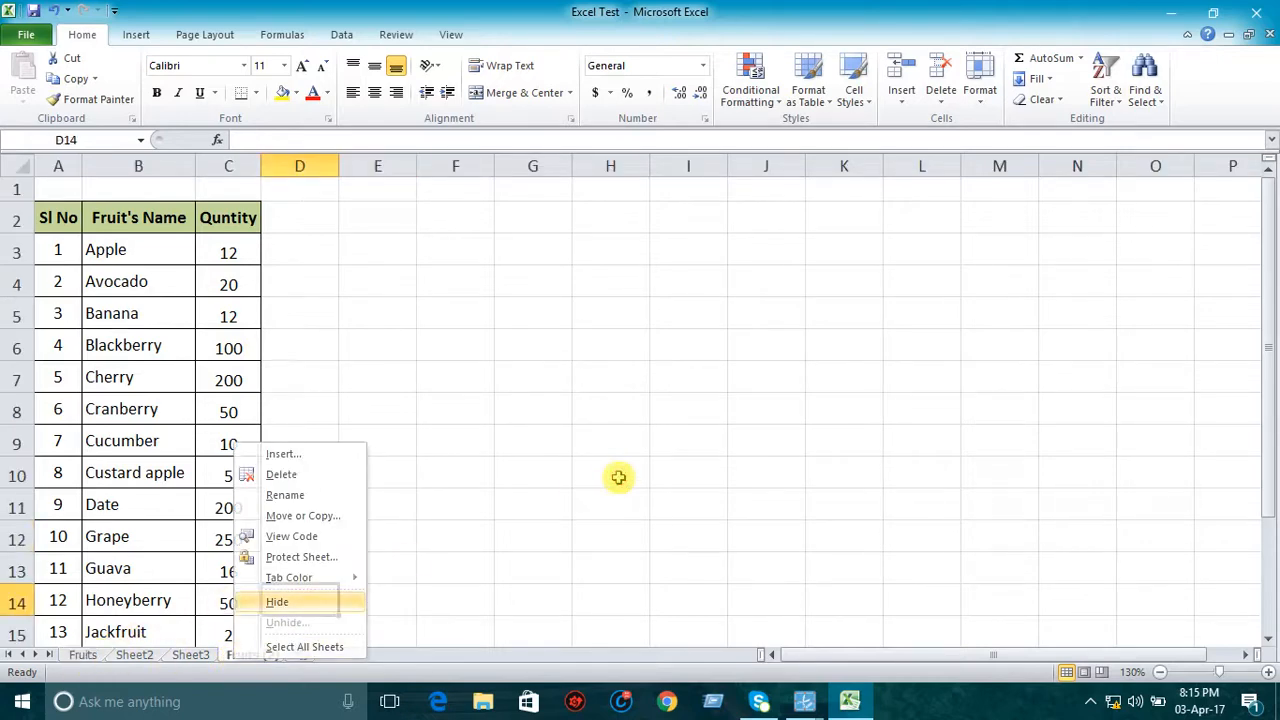
key("Escape")
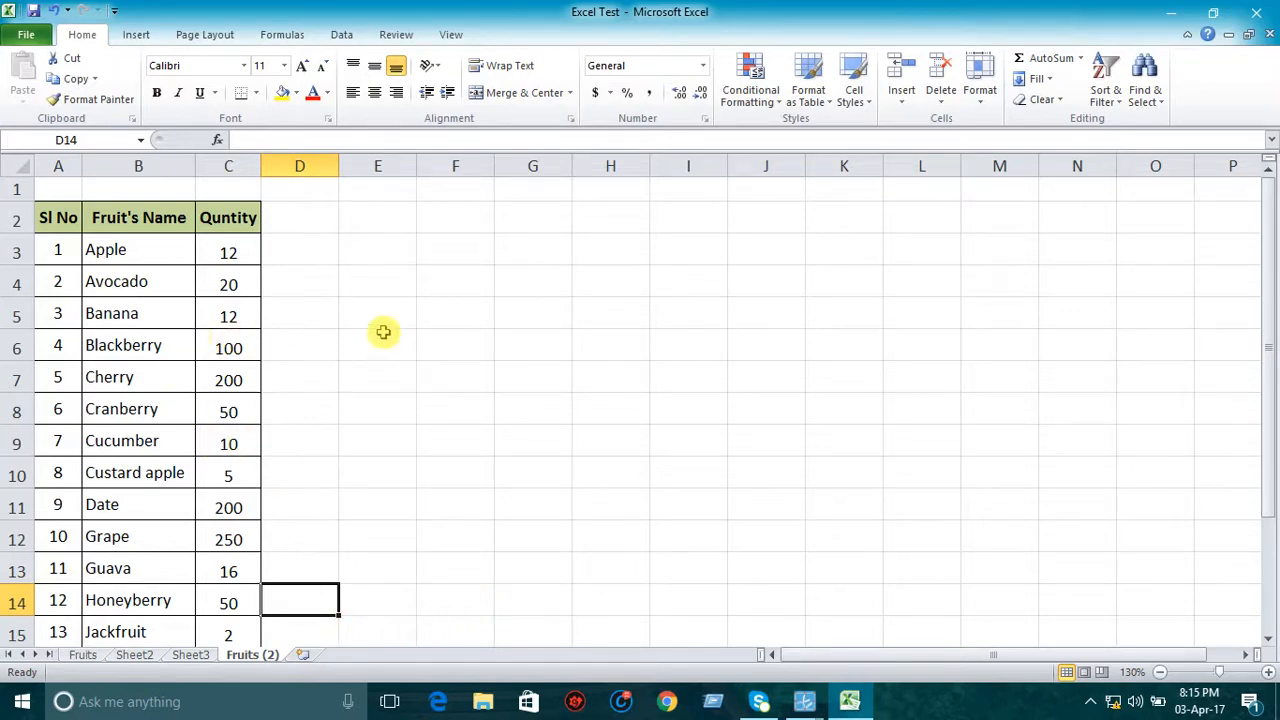
left_click(451, 347)
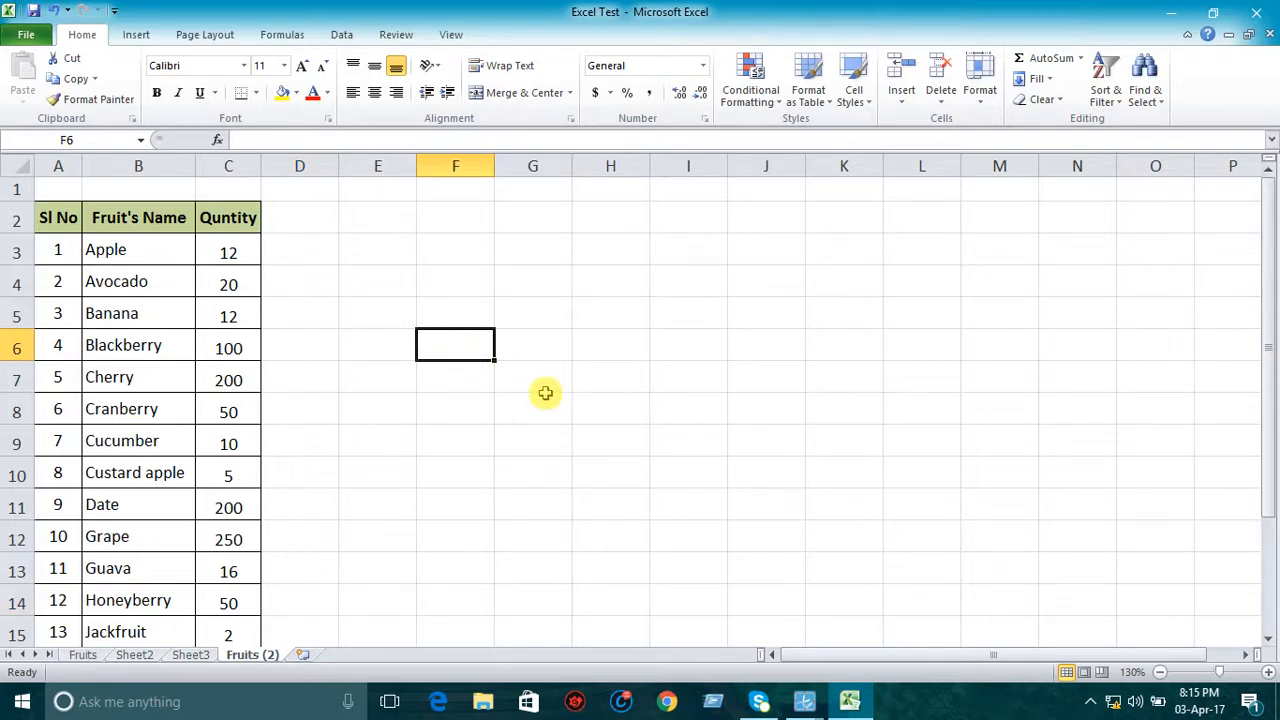
- Create a new blank workbook
left_click(24, 38)
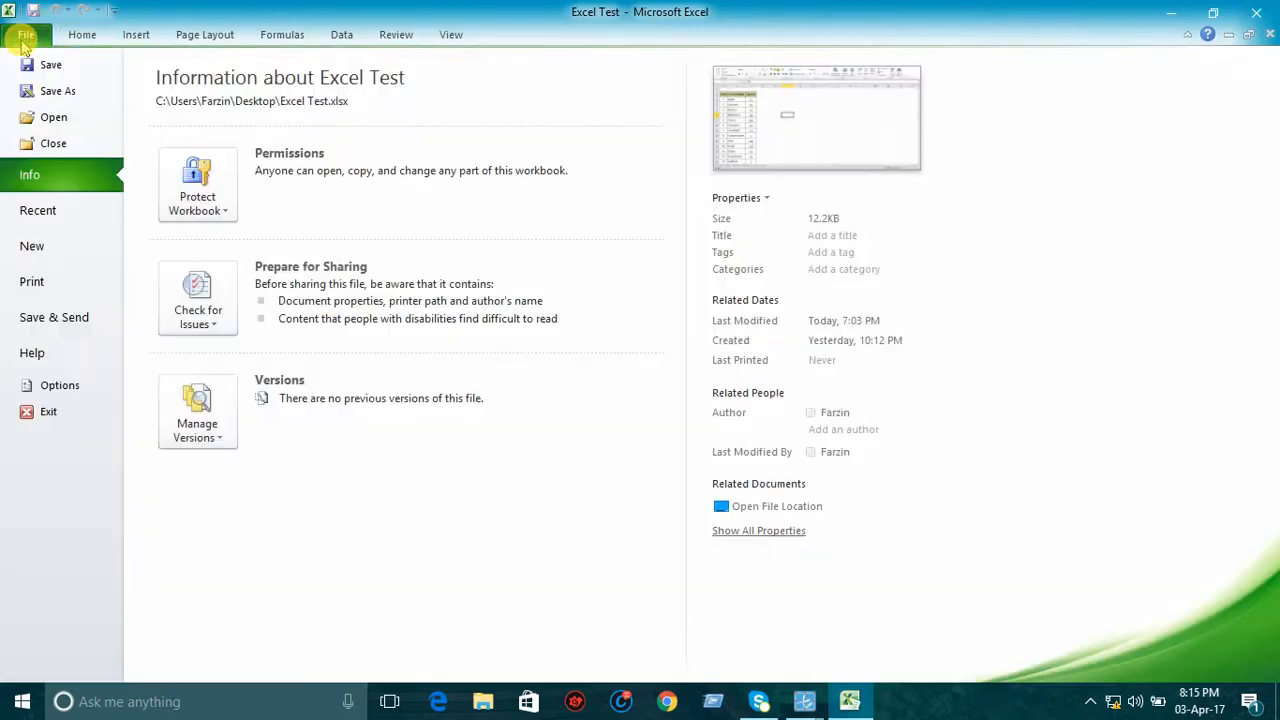
left_click(50, 252)
left_click(985, 488)
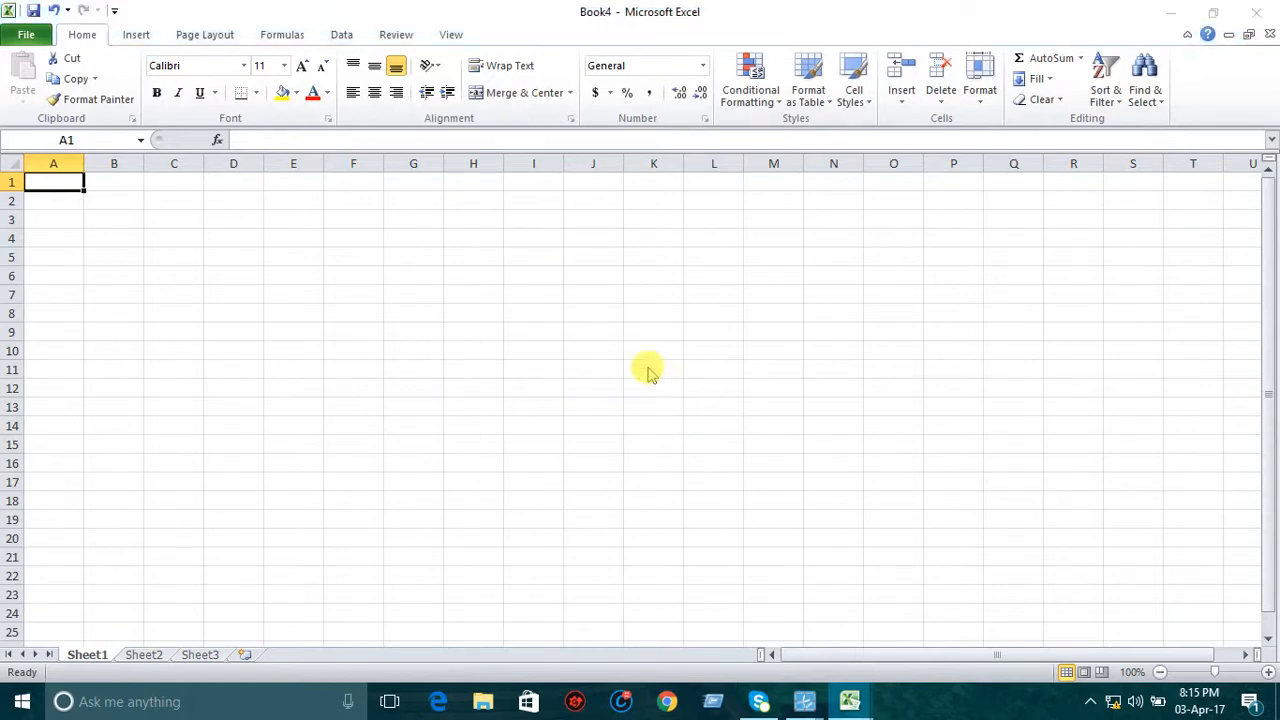
- Save the new workbook to the Desktop as Test in Excel Workbook format, replacing the existing file
key("F12")
double_click(186, 321)
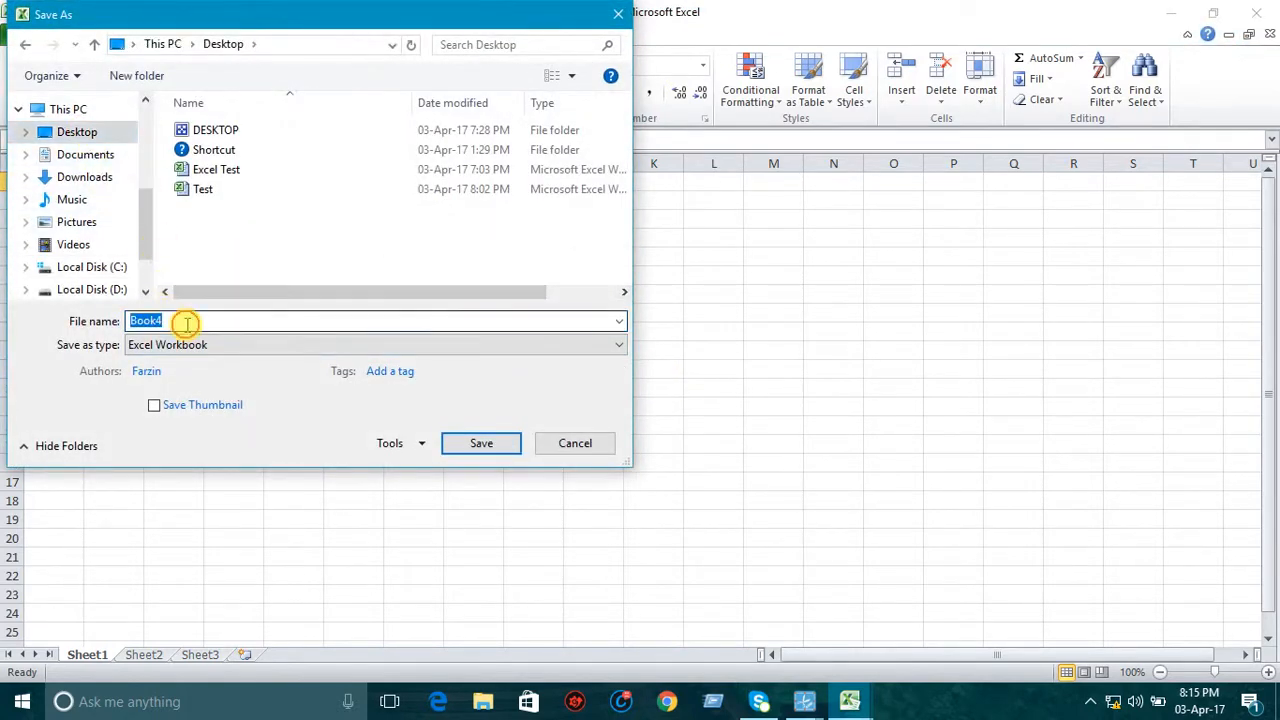
type("T")
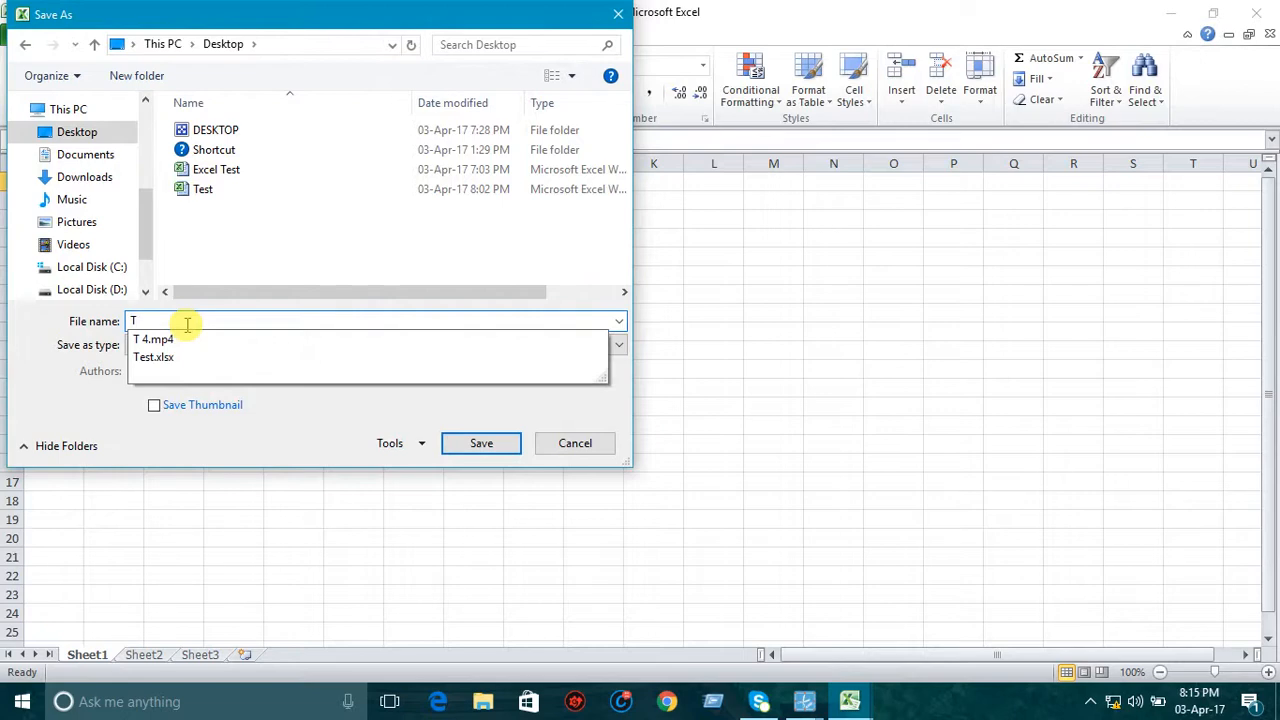
type("est")
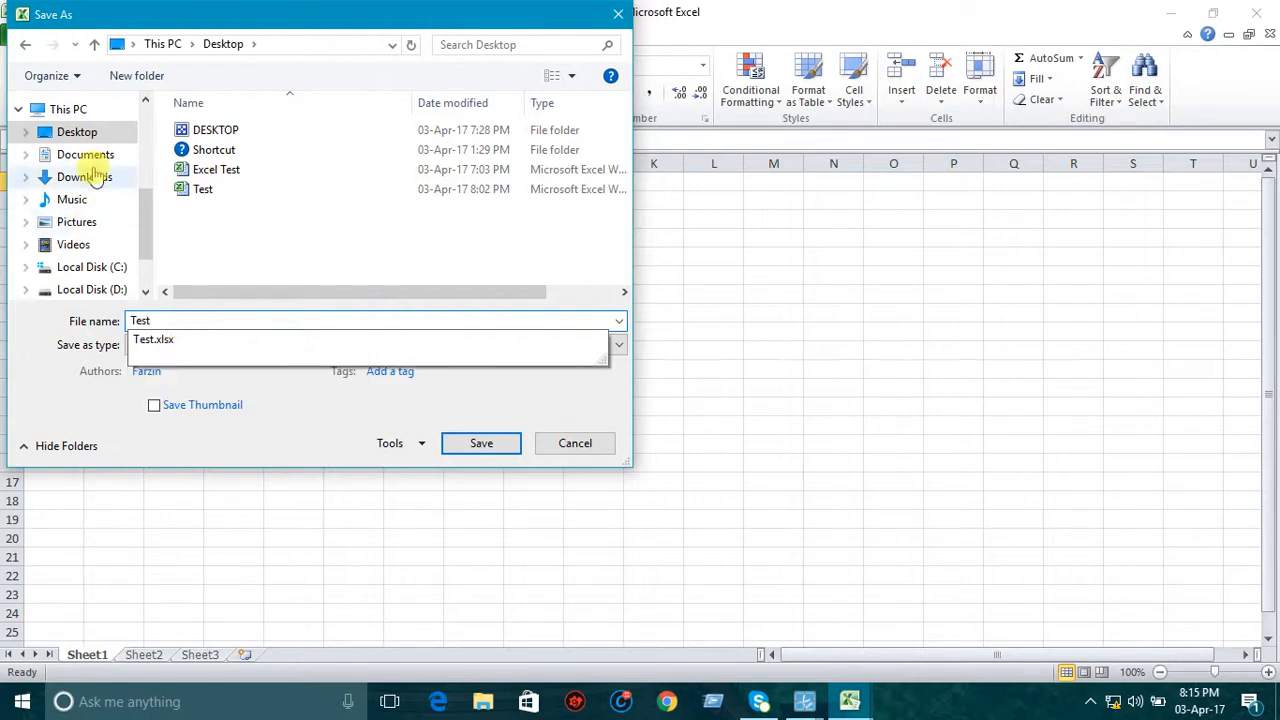
left_click(482, 445)
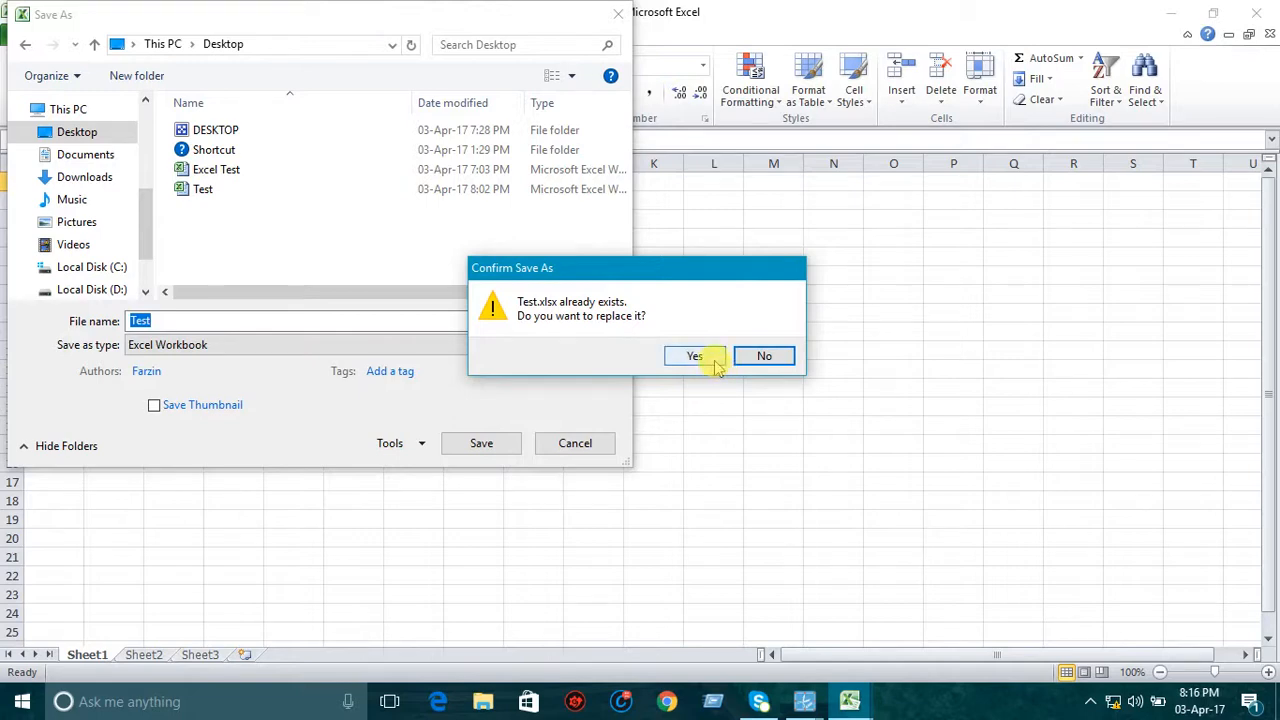
left_click(712, 360)
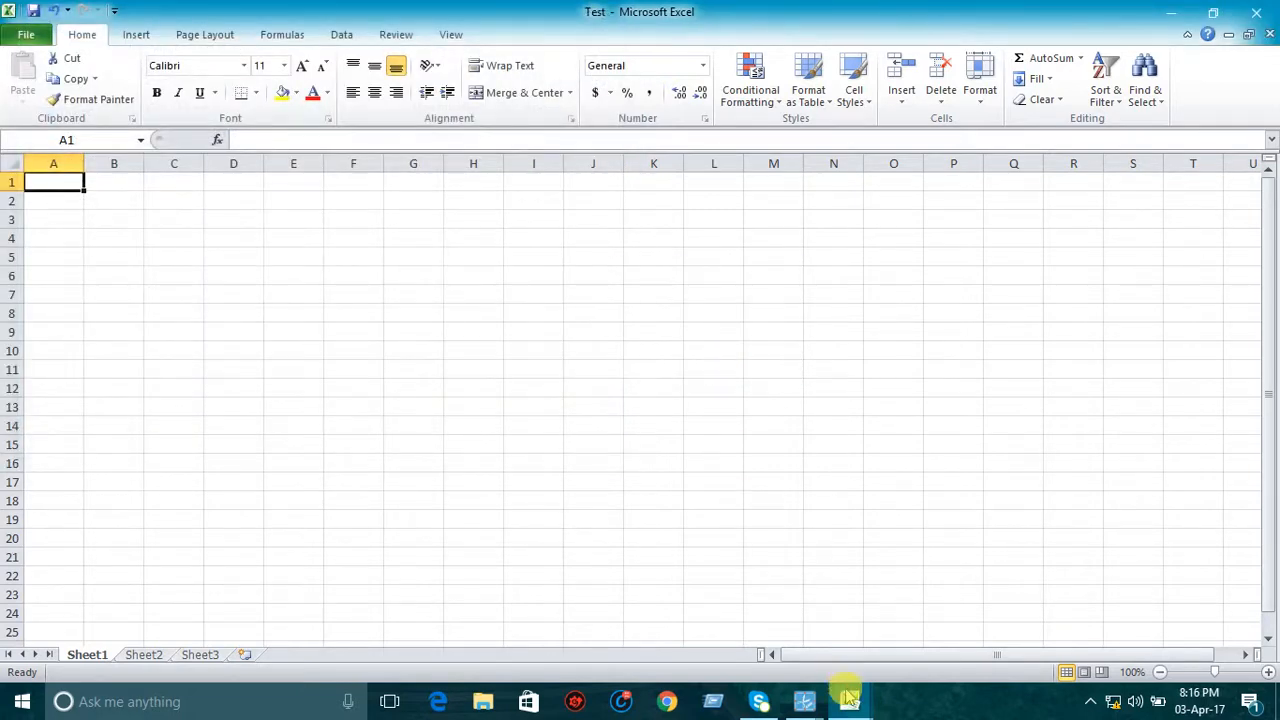
- Examine the Fruits sheet in Excel Test and the sheets in Test, then return to Excel Test
left_click(849, 697)
left_click(913, 622)
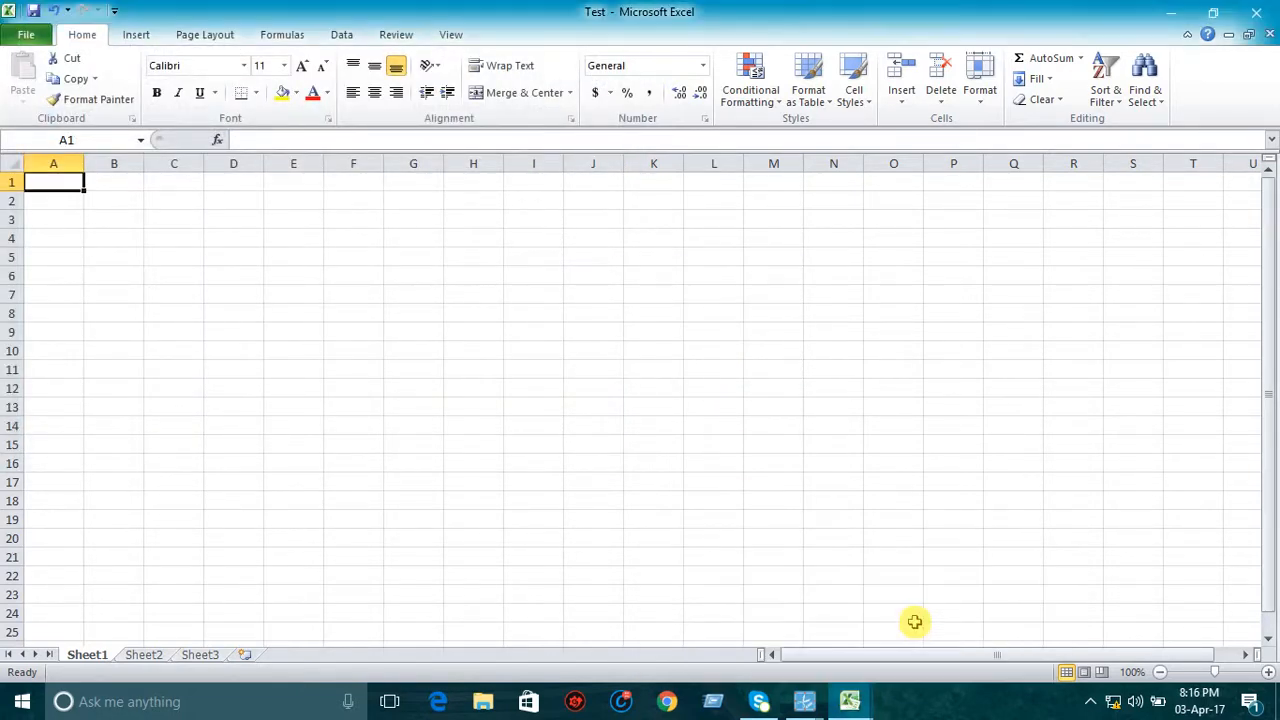
mouse_move(849, 700)
left_click(810, 635)
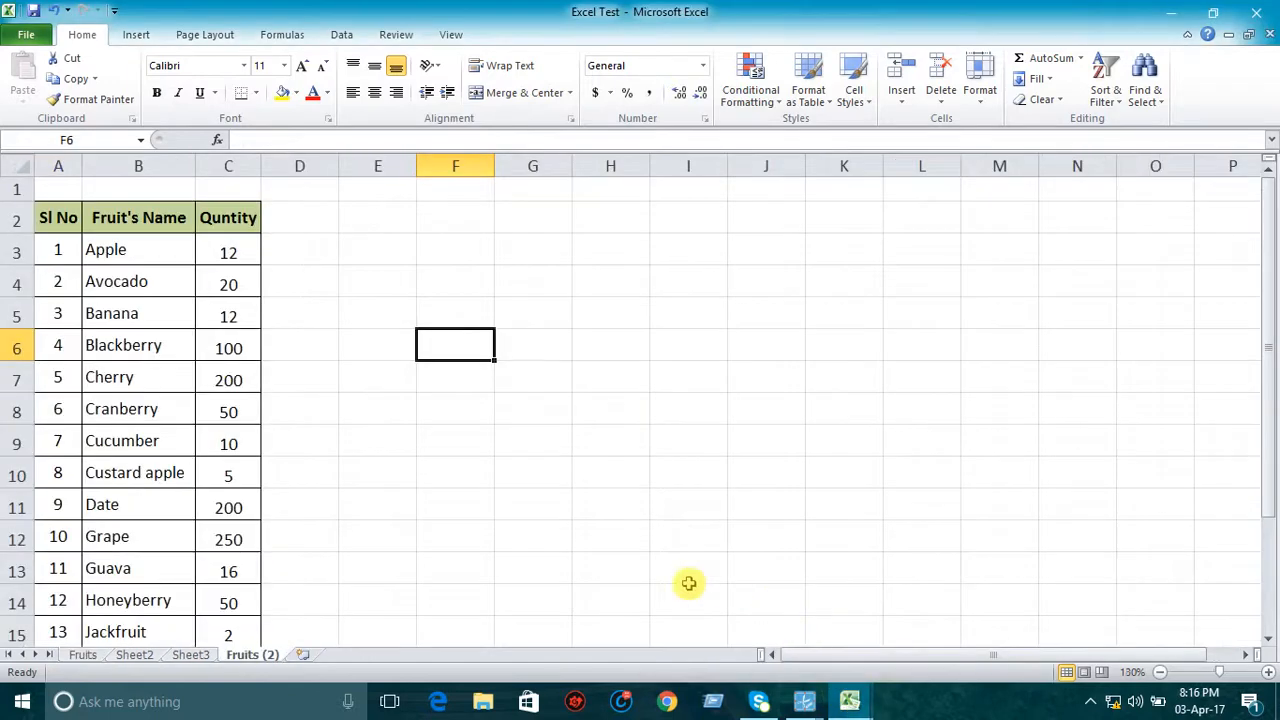
left_click(86, 658)
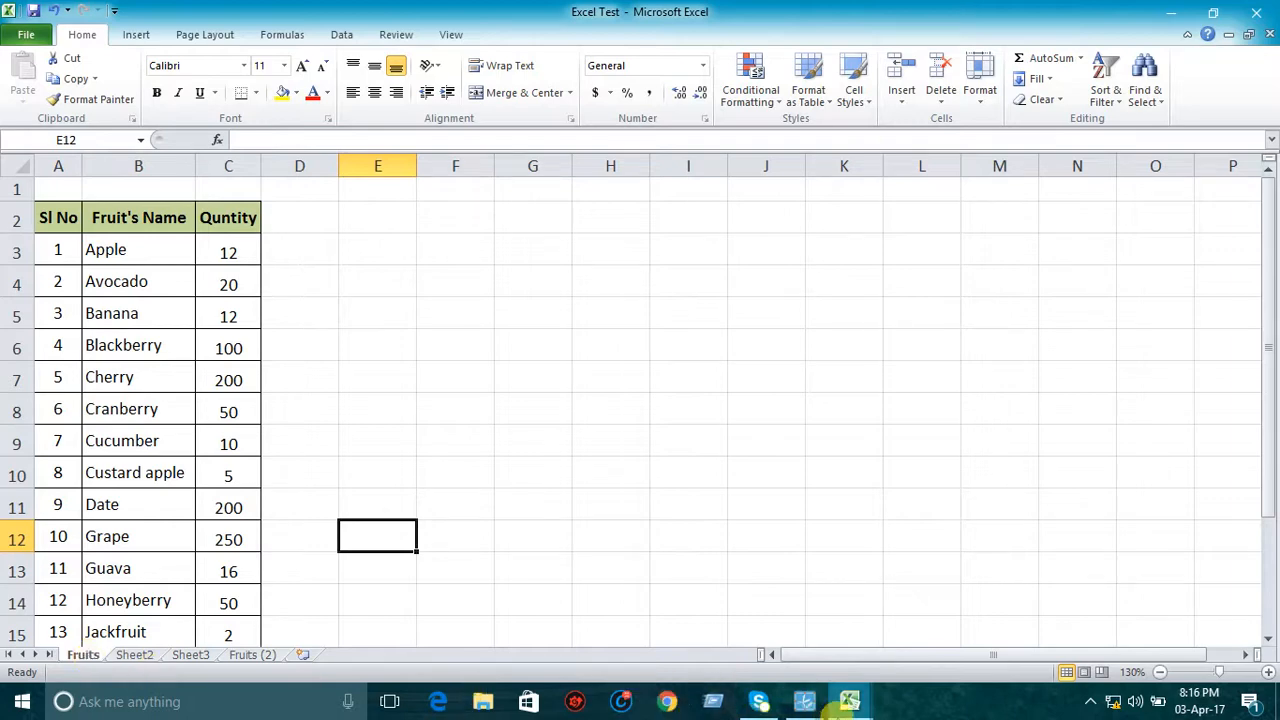
mouse_move(849, 700)
left_click(926, 632)
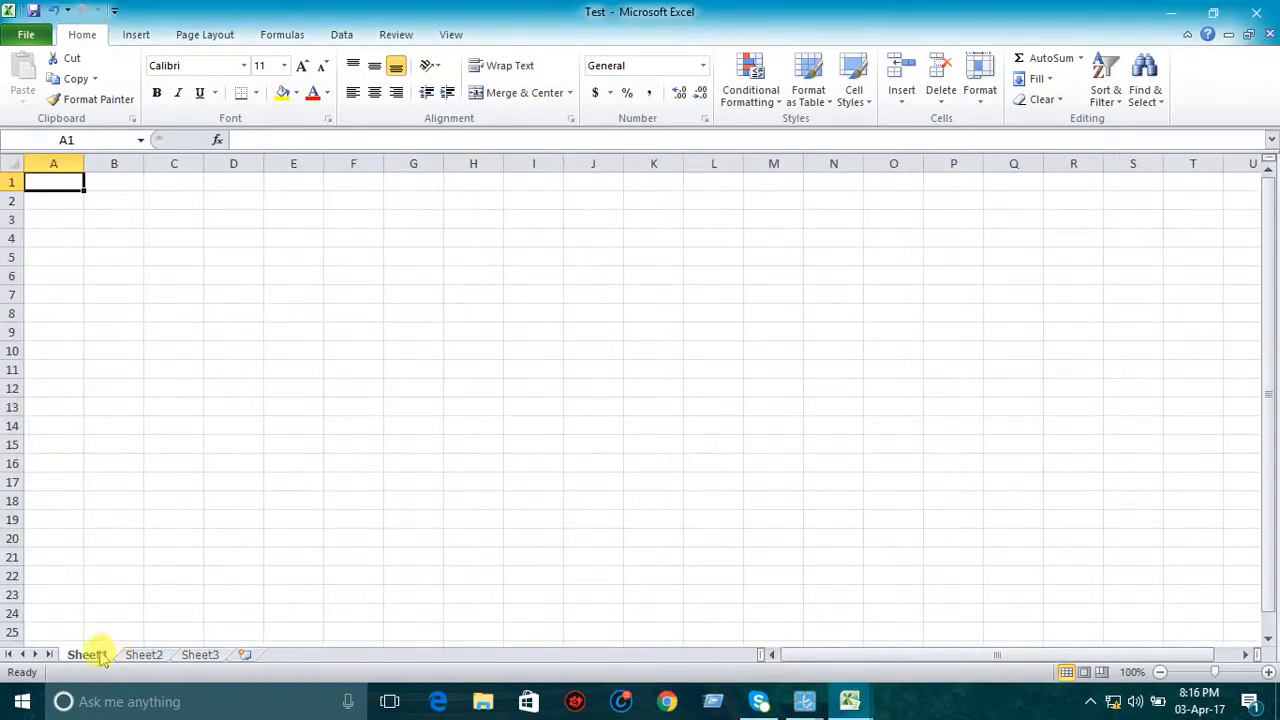
left_click(140, 656)
left_click(201, 656)
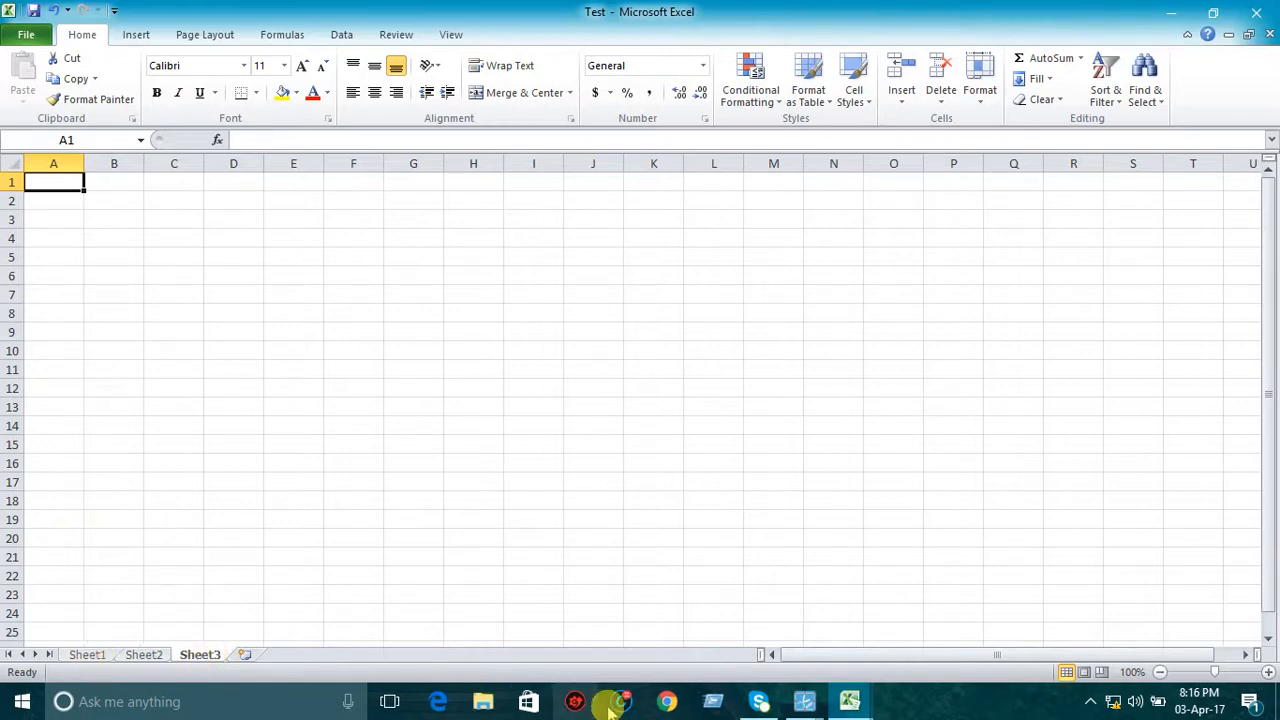
left_click(852, 703)
left_click(766, 640)
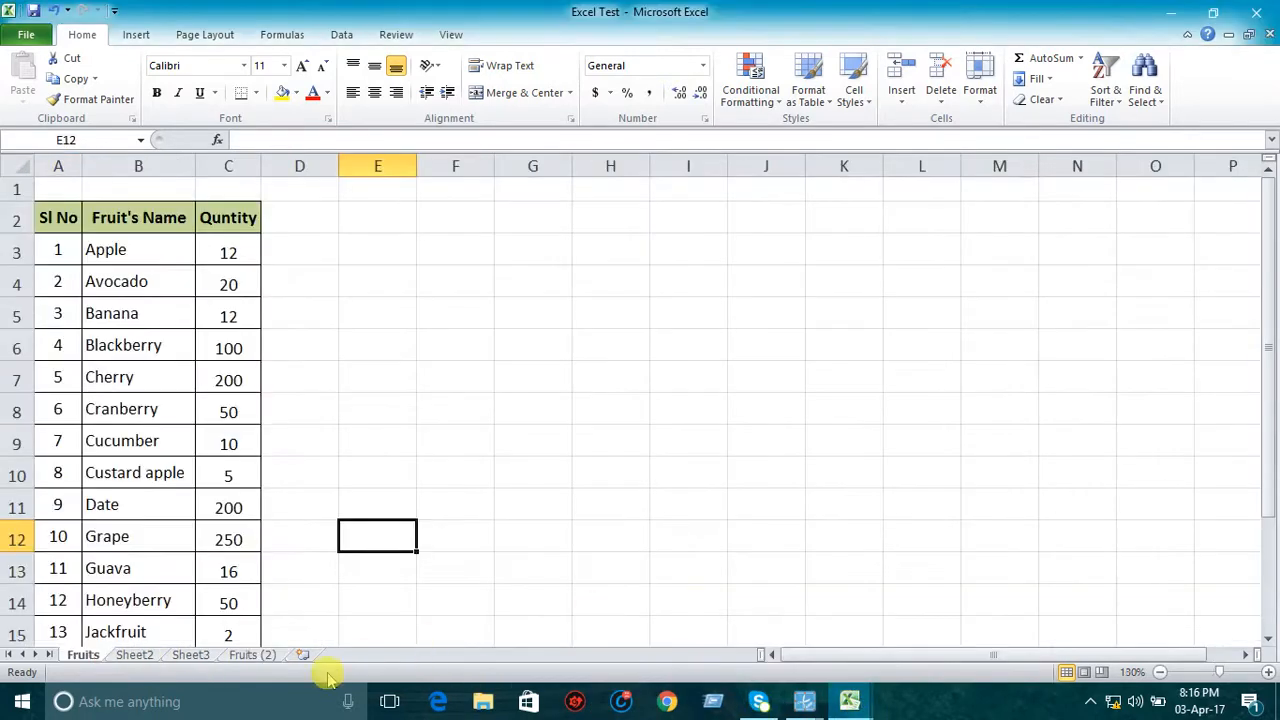
- Create a copy of the Fruits sheet in the Test.xlsx workbook, placed before Sheet1
right_click(90, 664)
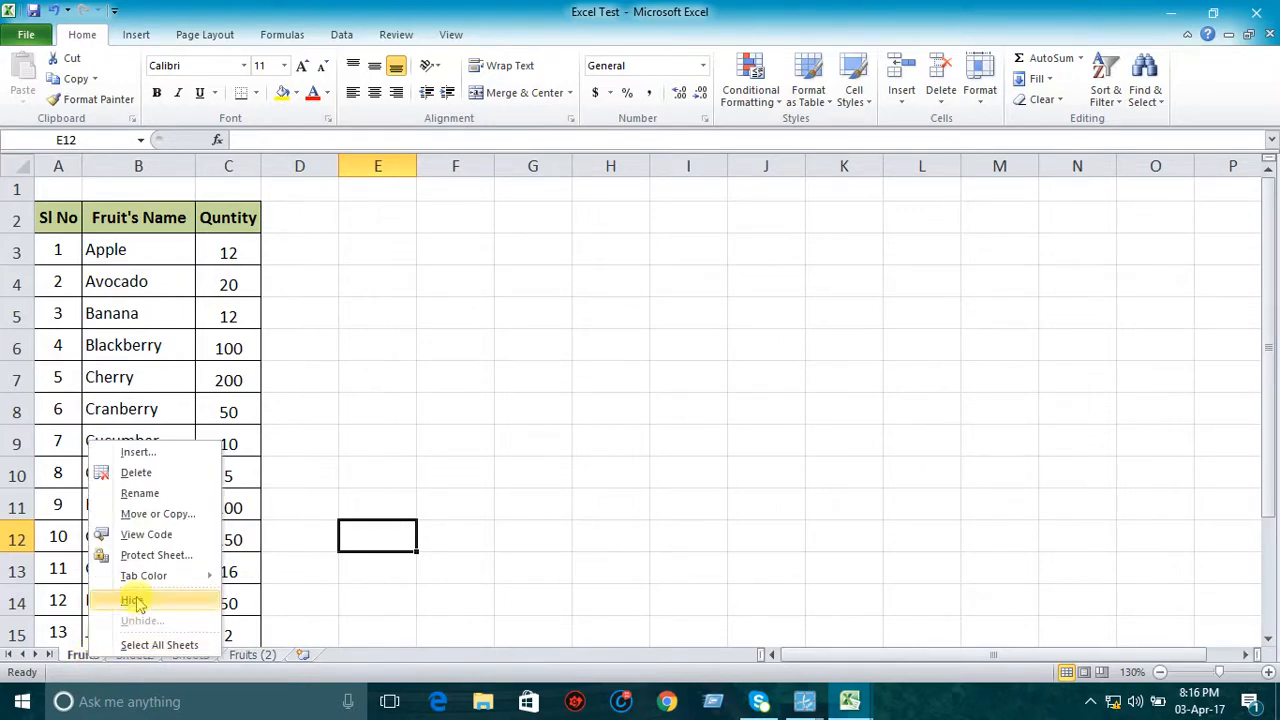
left_click(170, 514)
left_click(60, 583)
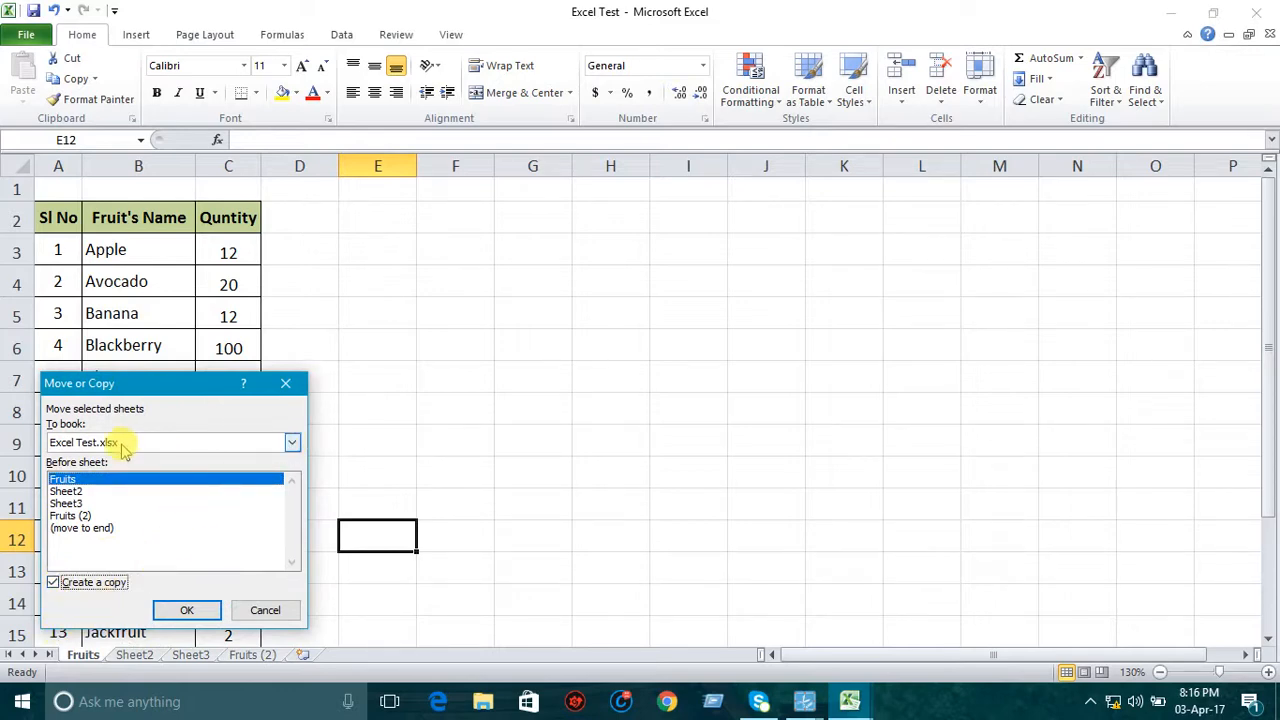
left_click(294, 443)
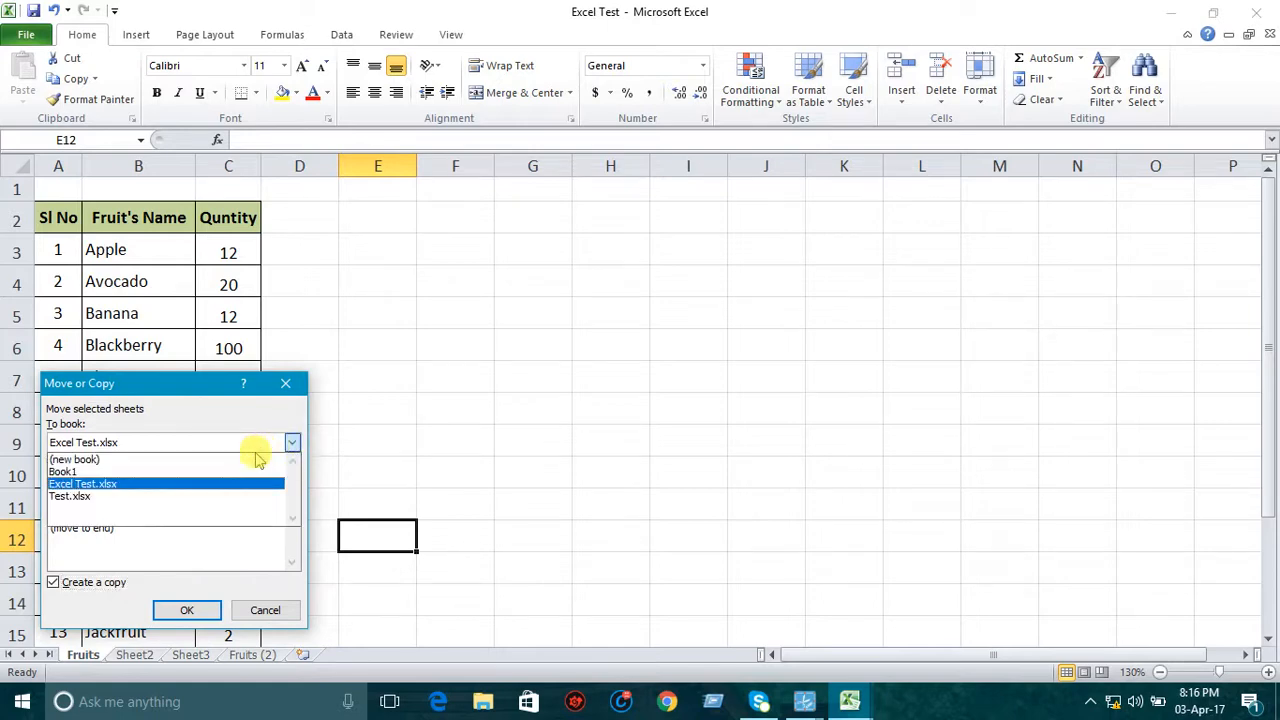
left_click(205, 497)
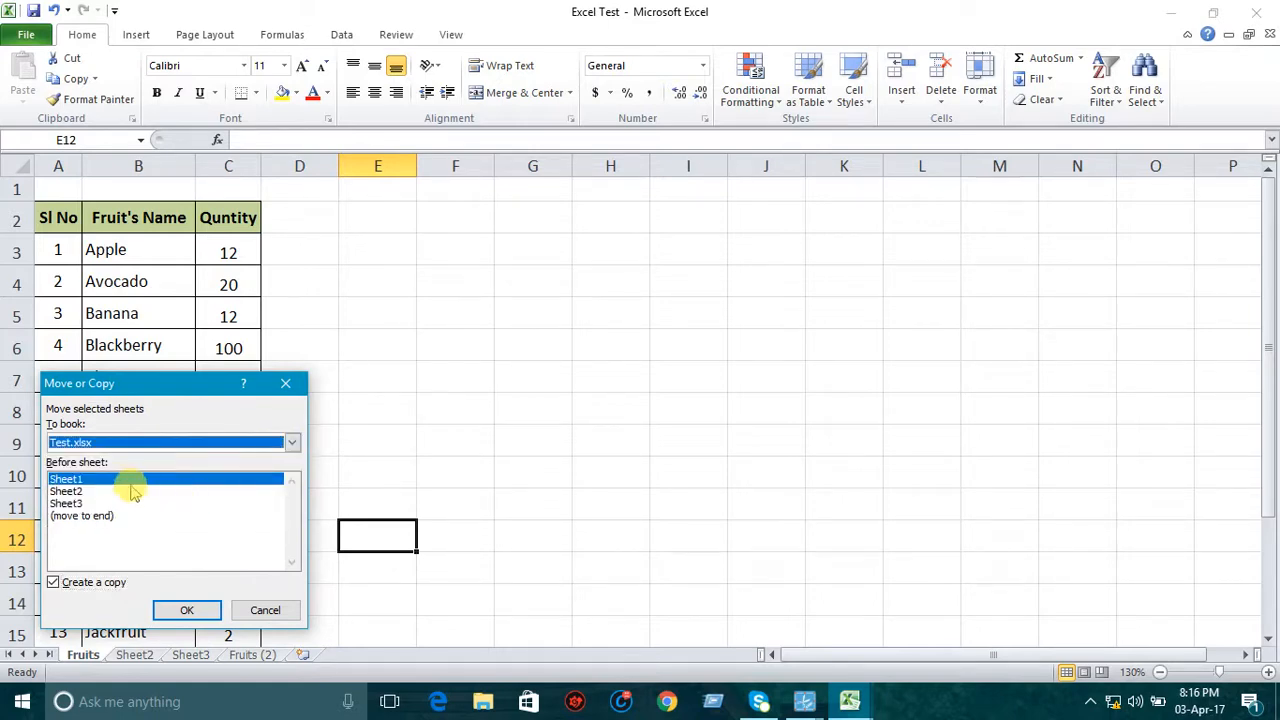
left_click(83, 492)
left_click(76, 480)
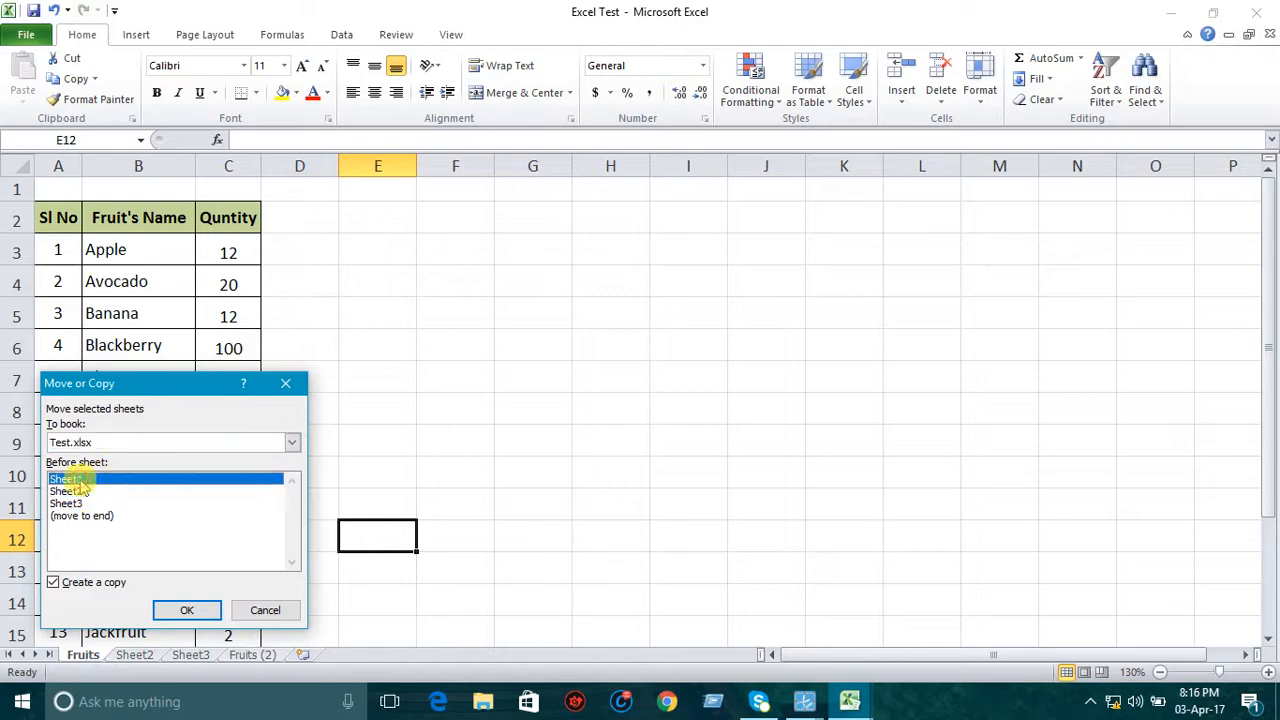
left_click(77, 491)
left_click(78, 480)
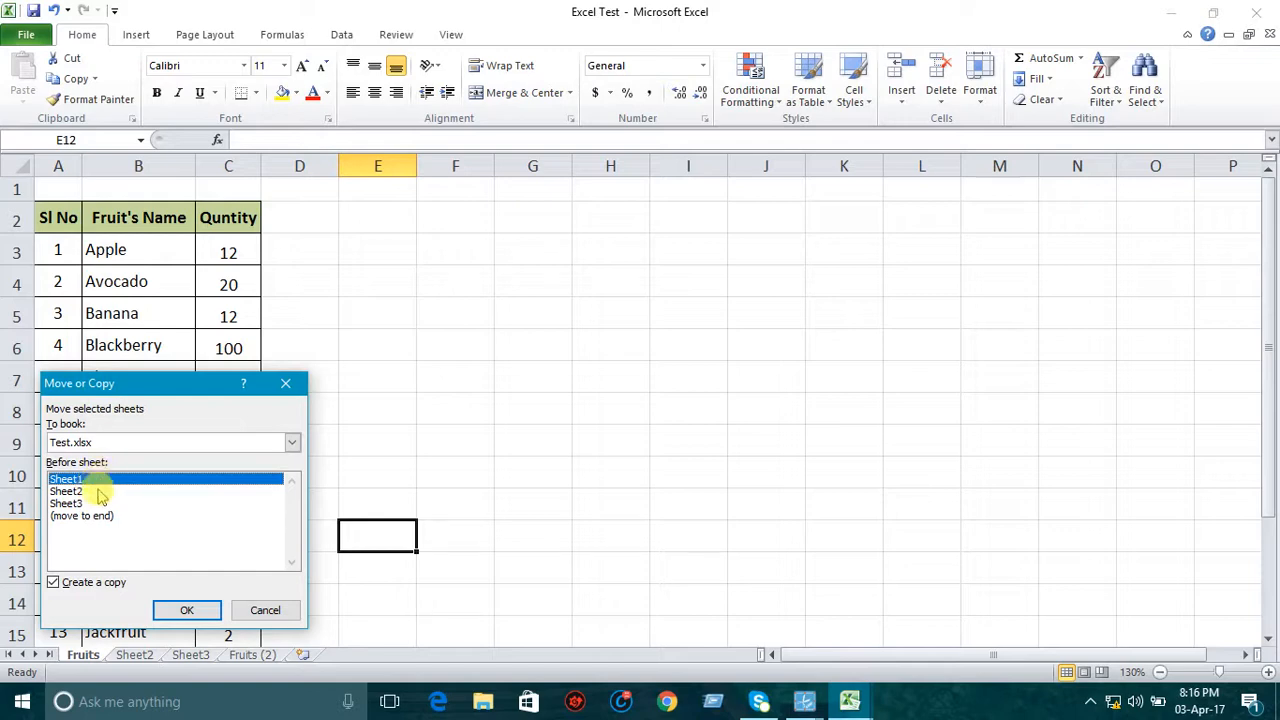
left_click(185, 612)
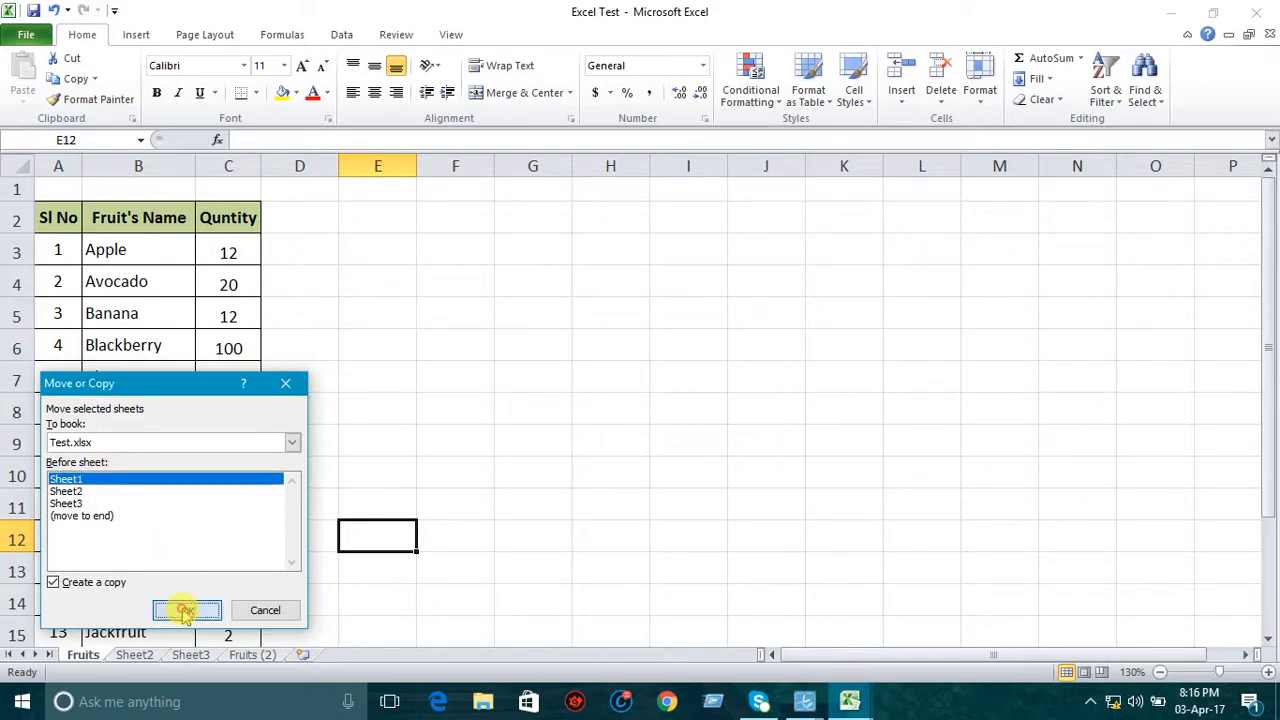
mouse_move(851, 705)
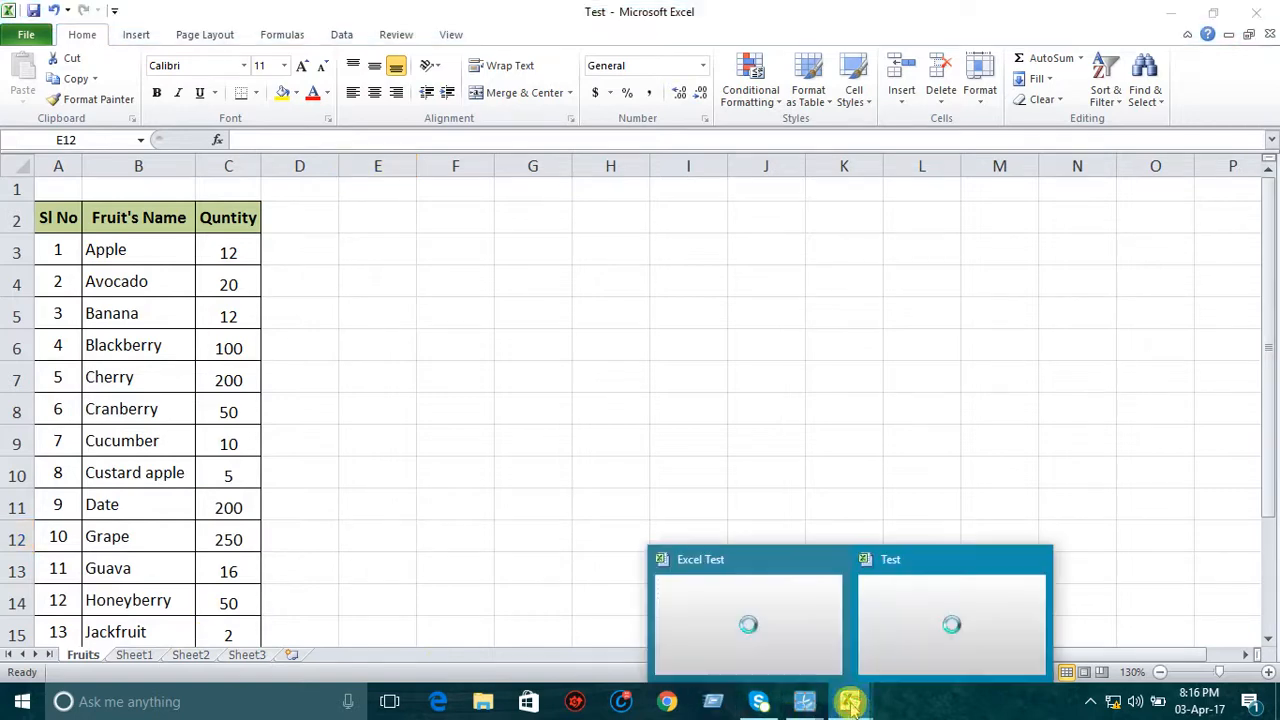
left_click(893, 630)
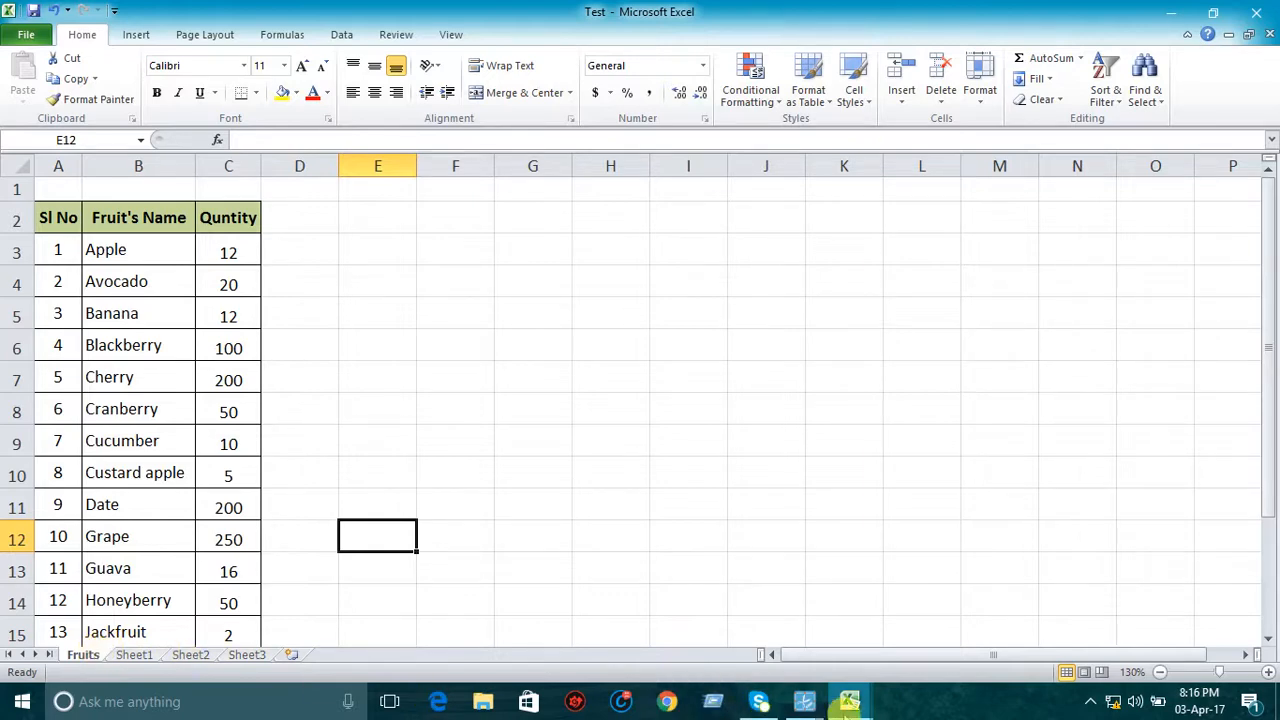
- Return to the Excel Test workbook and create a copy of its Fruits sheet in a new book
mouse_move(845, 705)
left_click(777, 640)
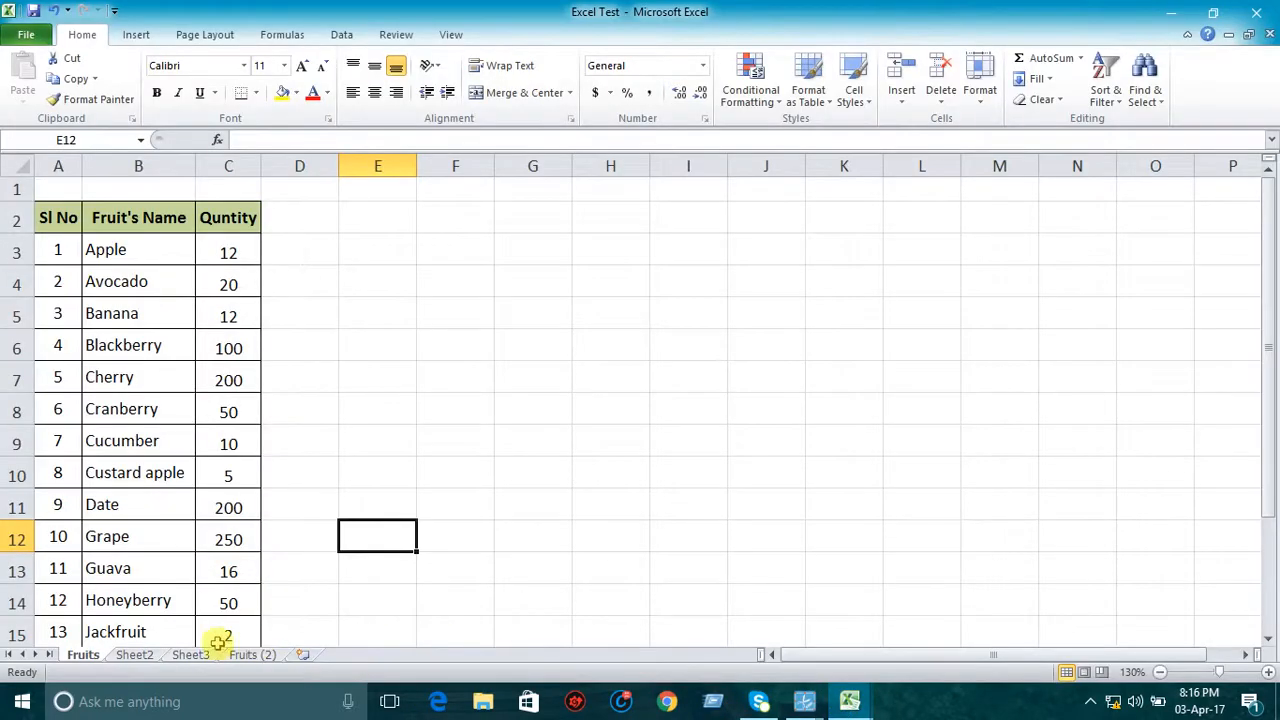
right_click(82, 655)
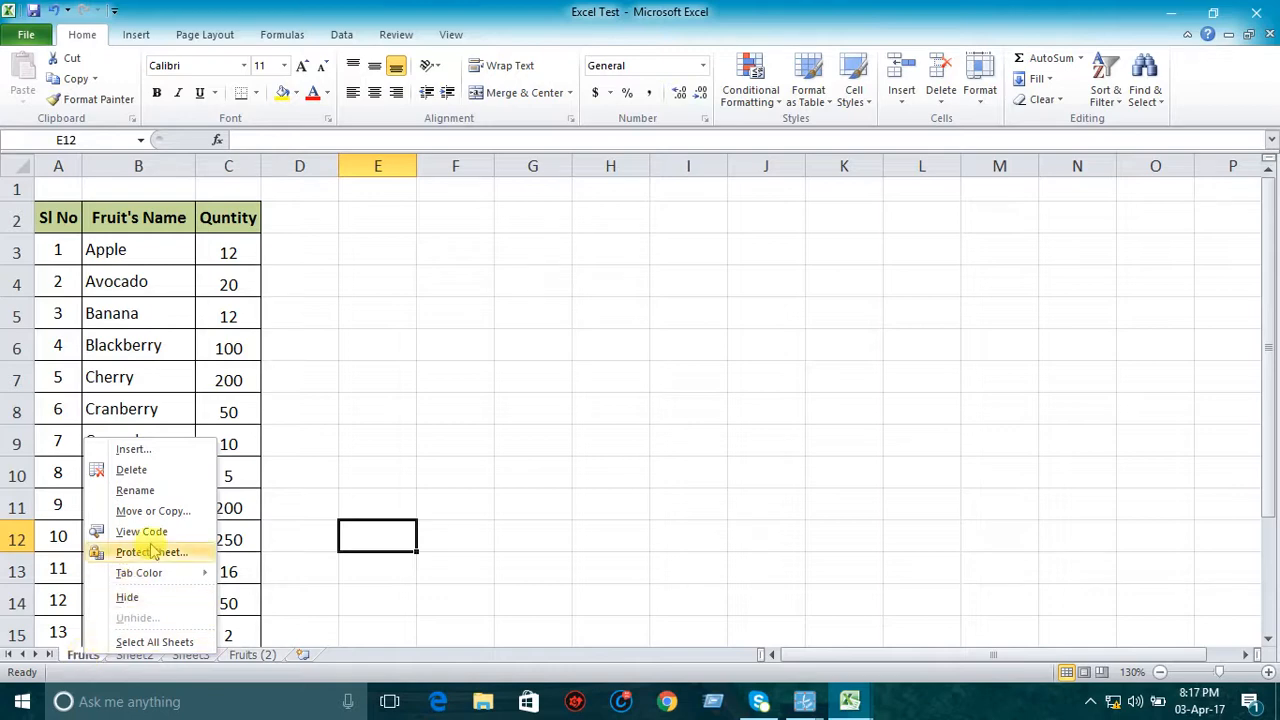
left_click(160, 512)
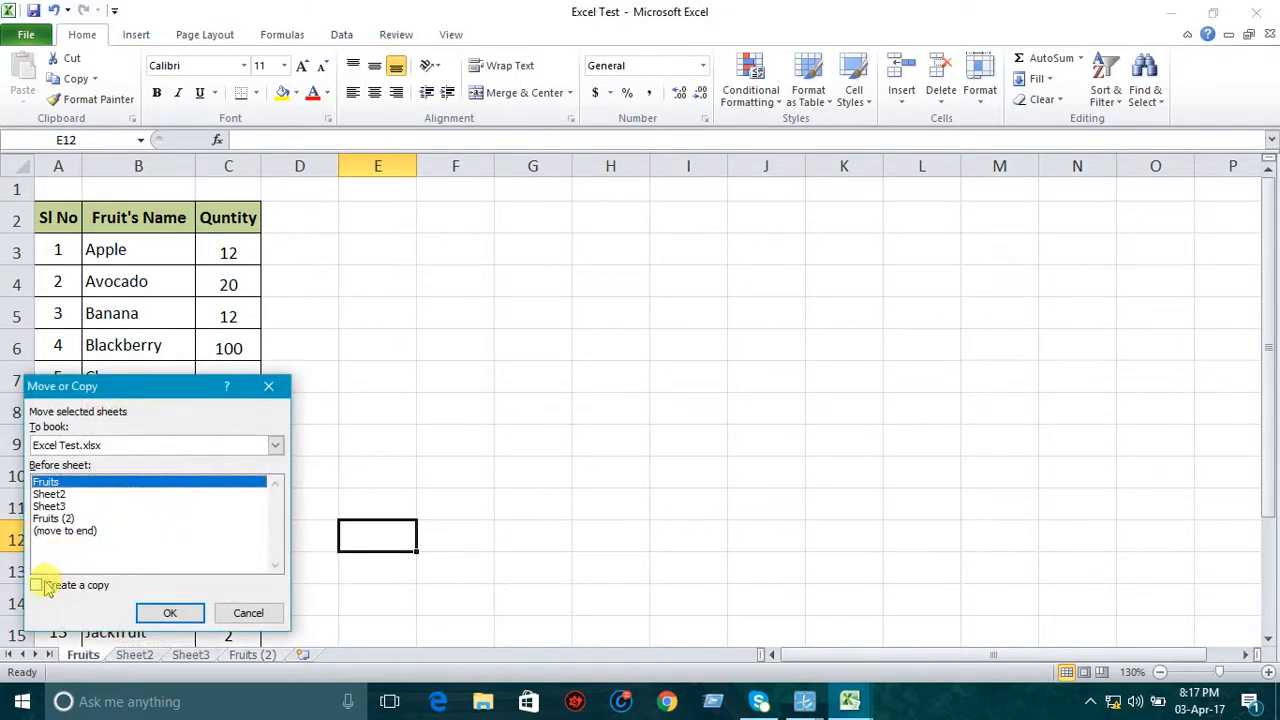
left_click(36, 585)
left_click(275, 446)
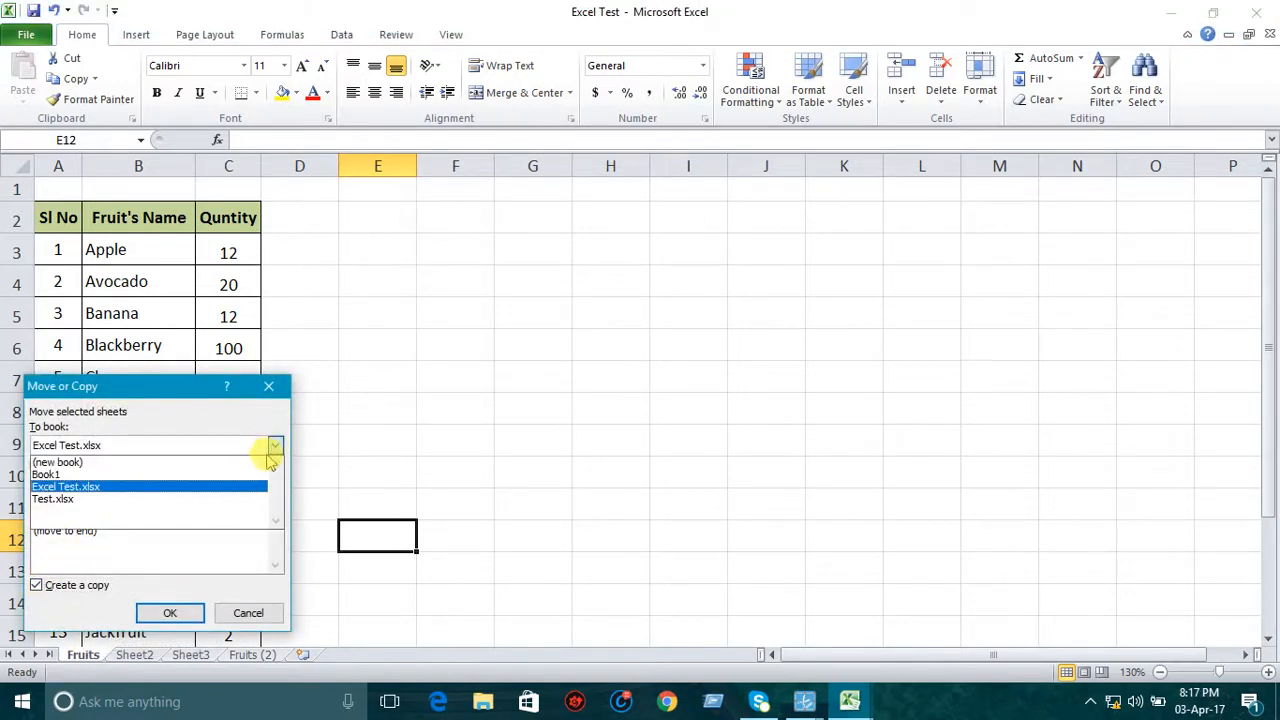
left_click(248, 463)
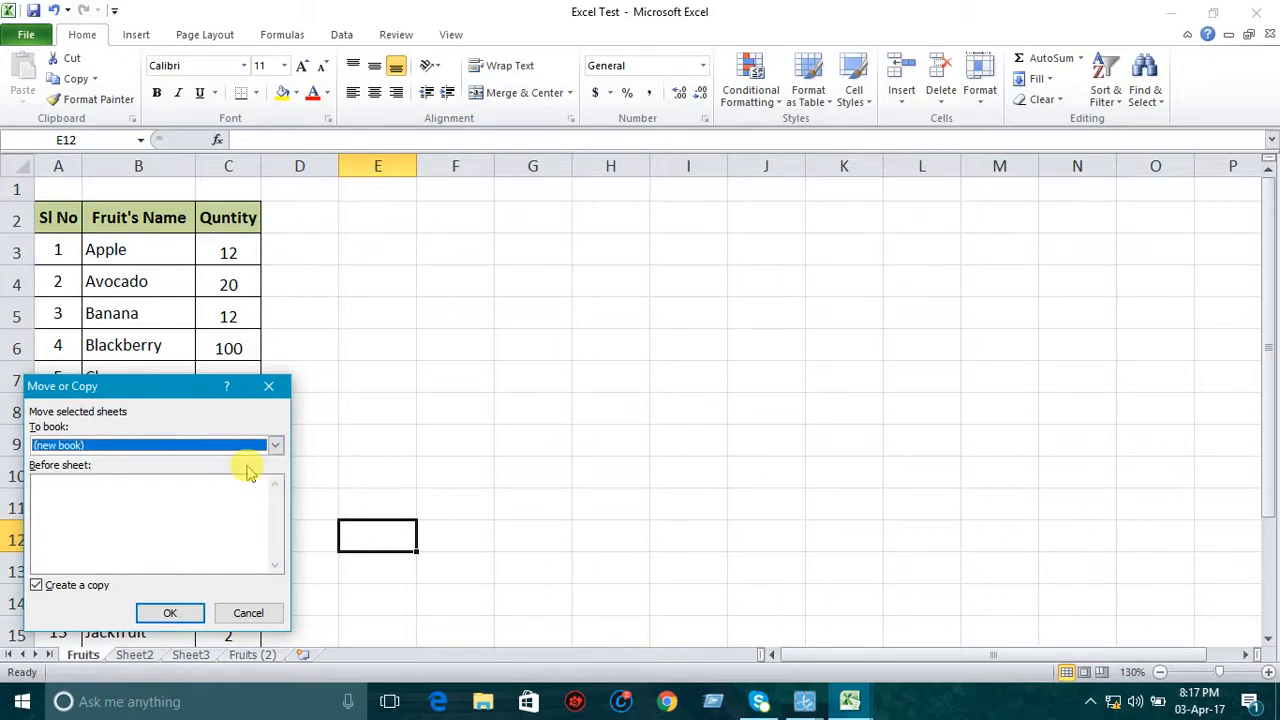
left_click(190, 612)
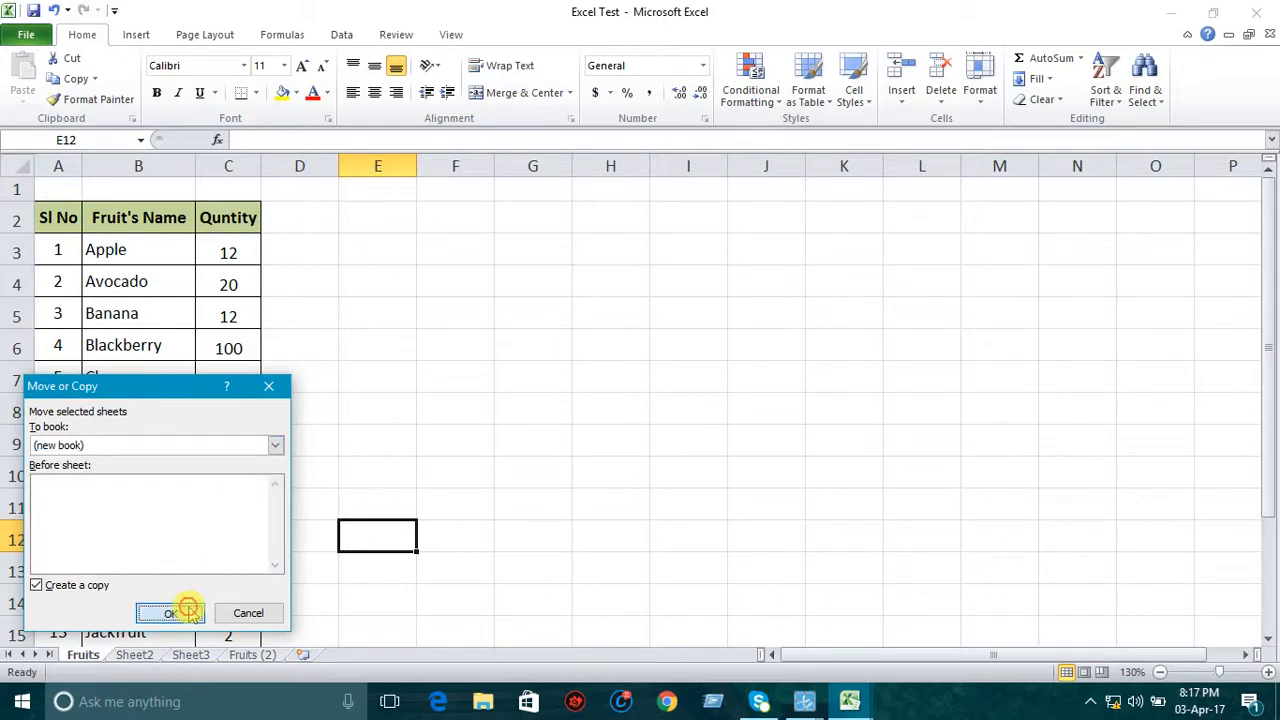
mouse_move(857, 700)
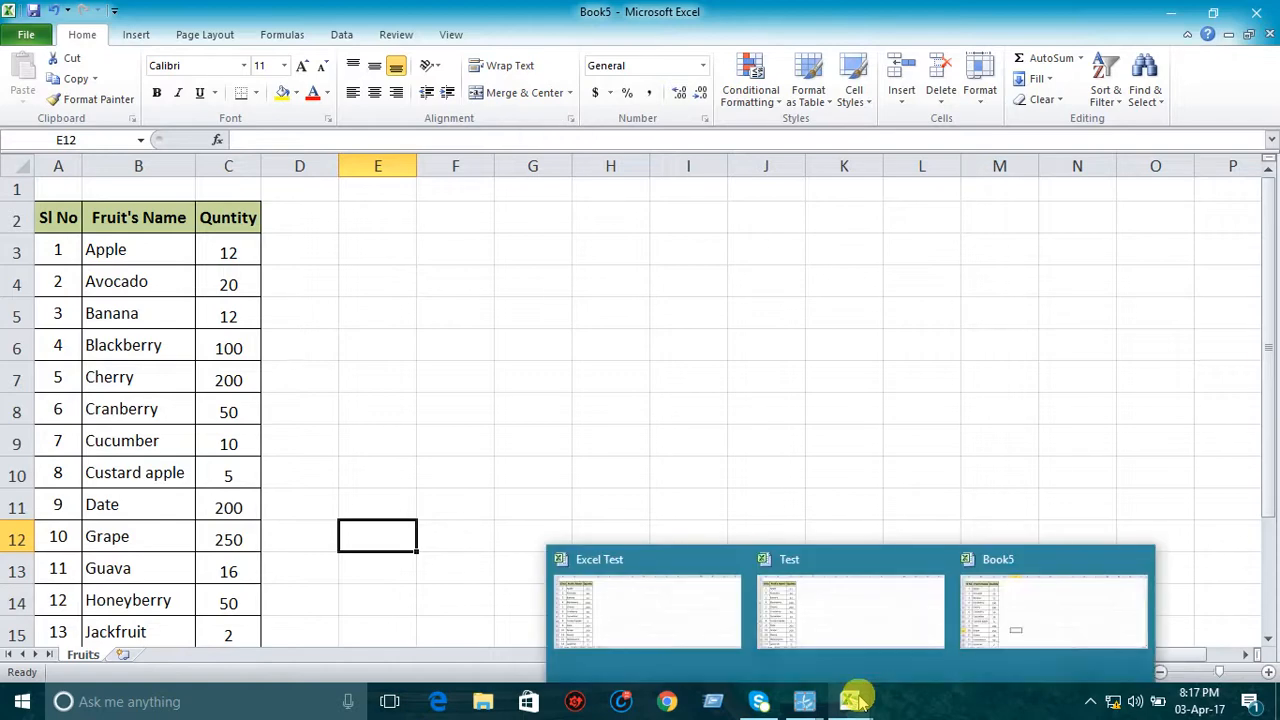
- View the copied Fruits sheet in Book5, and return to the Excel Test workbook
left_click(1011, 635)
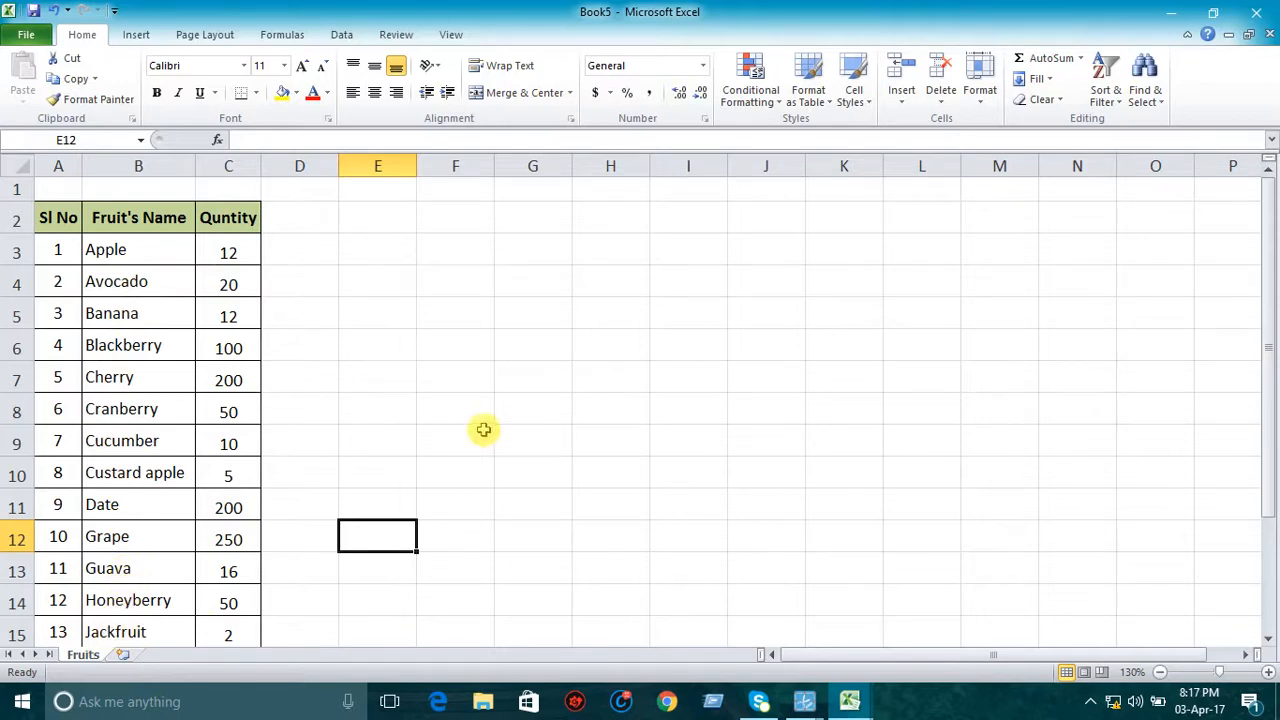
left_click(850, 697)
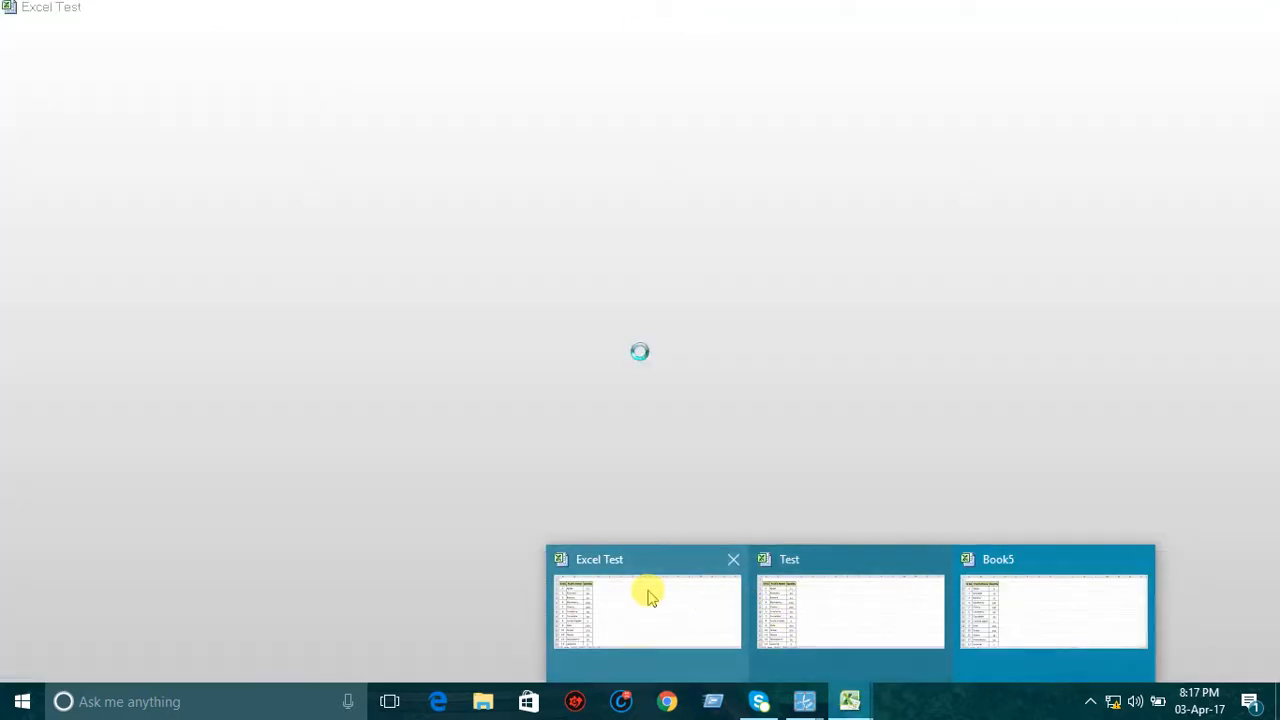
left_click(649, 591)
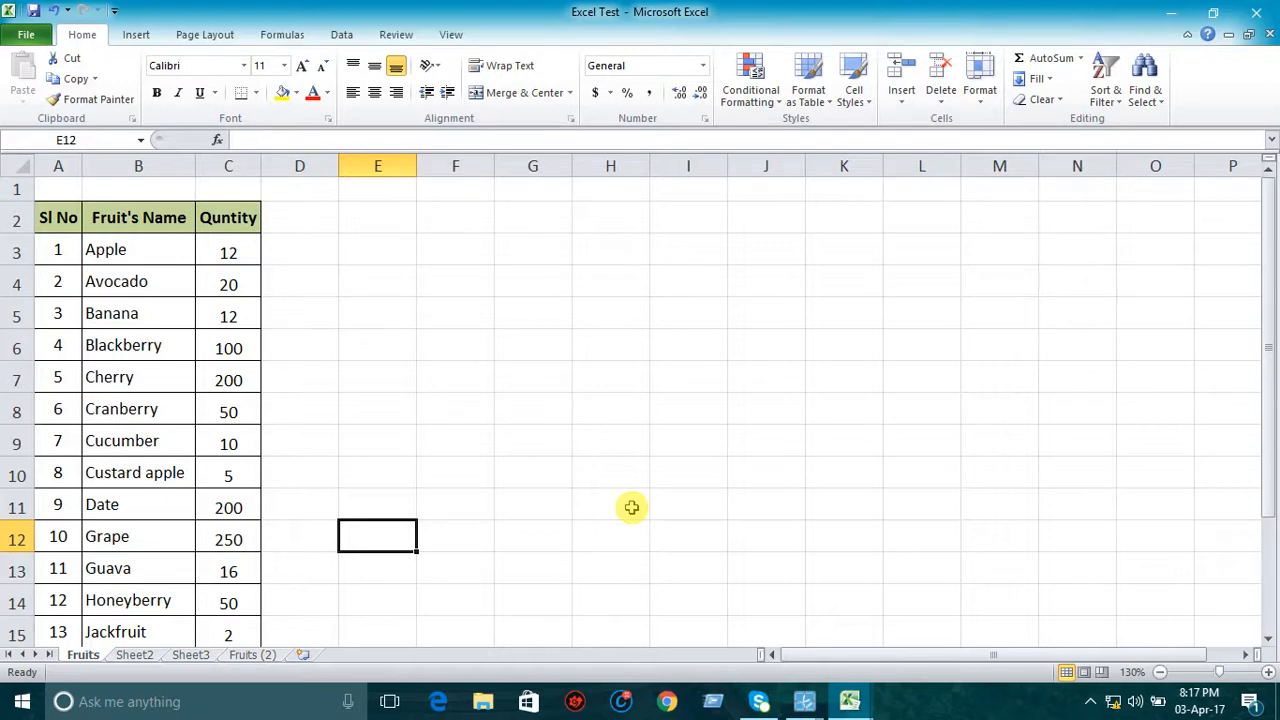
- Set the tab color of the Fruits sheet in Excel Test to the standard color Red
left_click(979, 100)
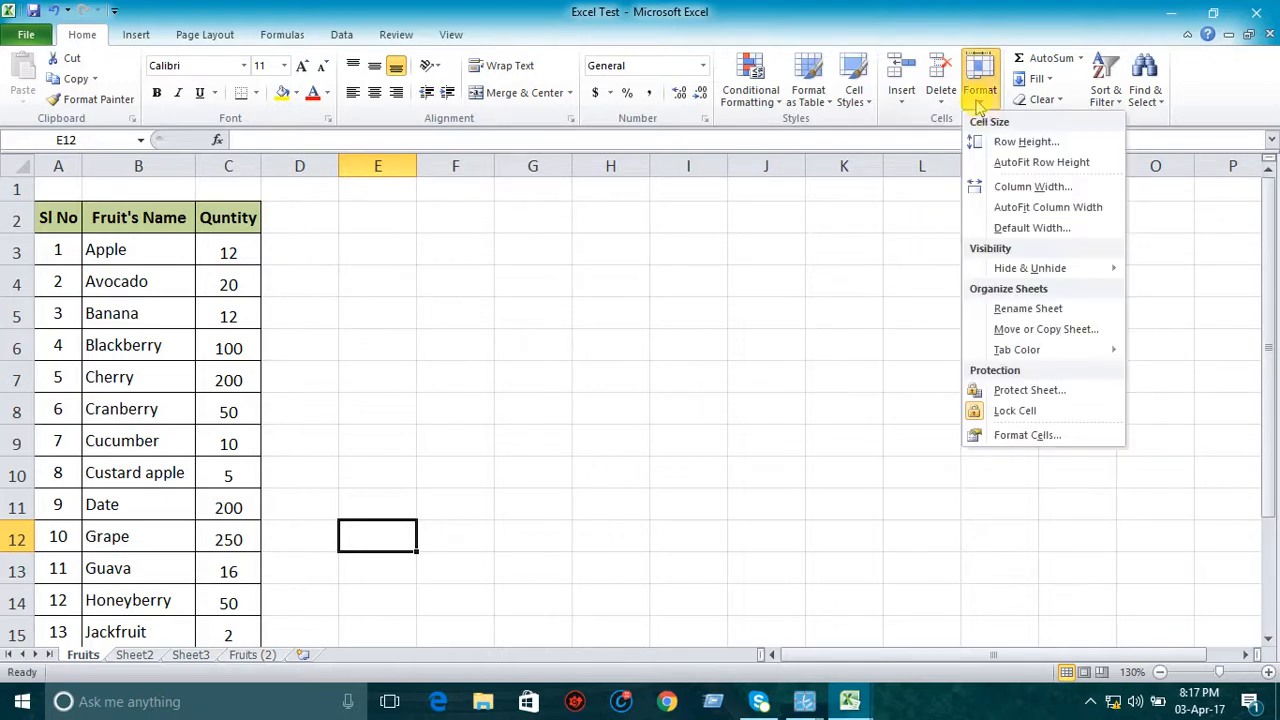
left_click(740, 435)
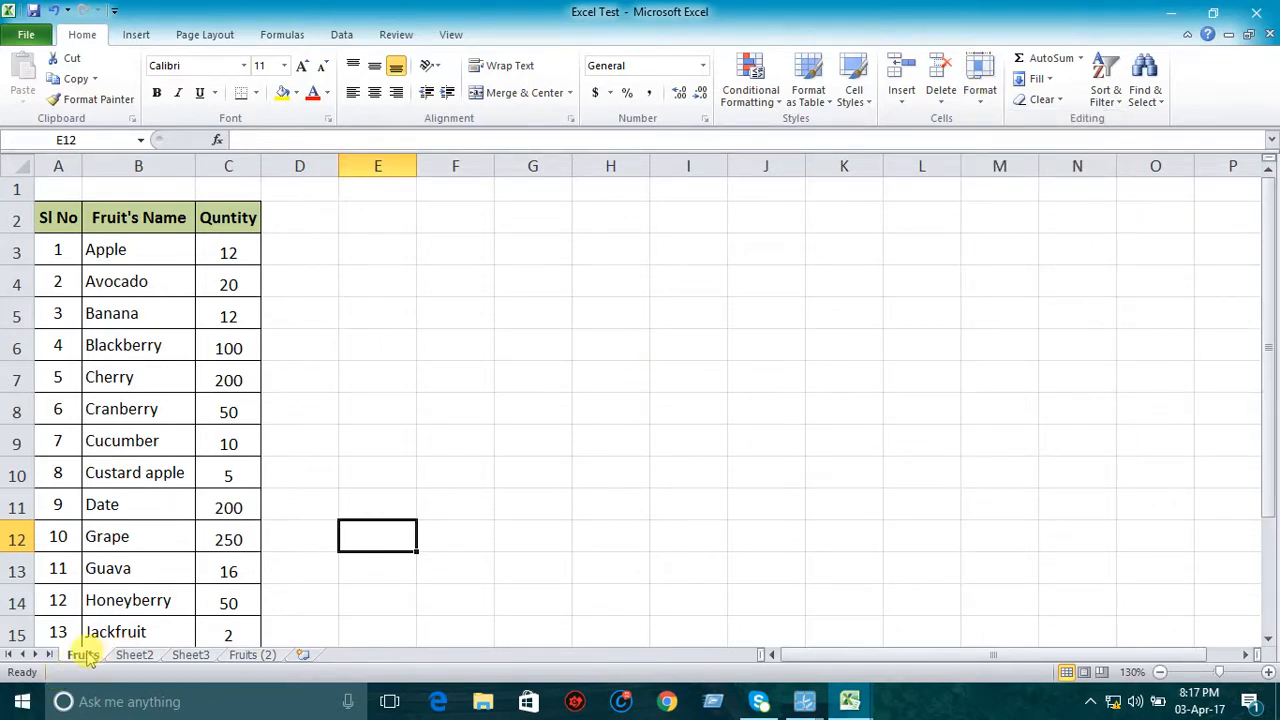
left_click(134, 658)
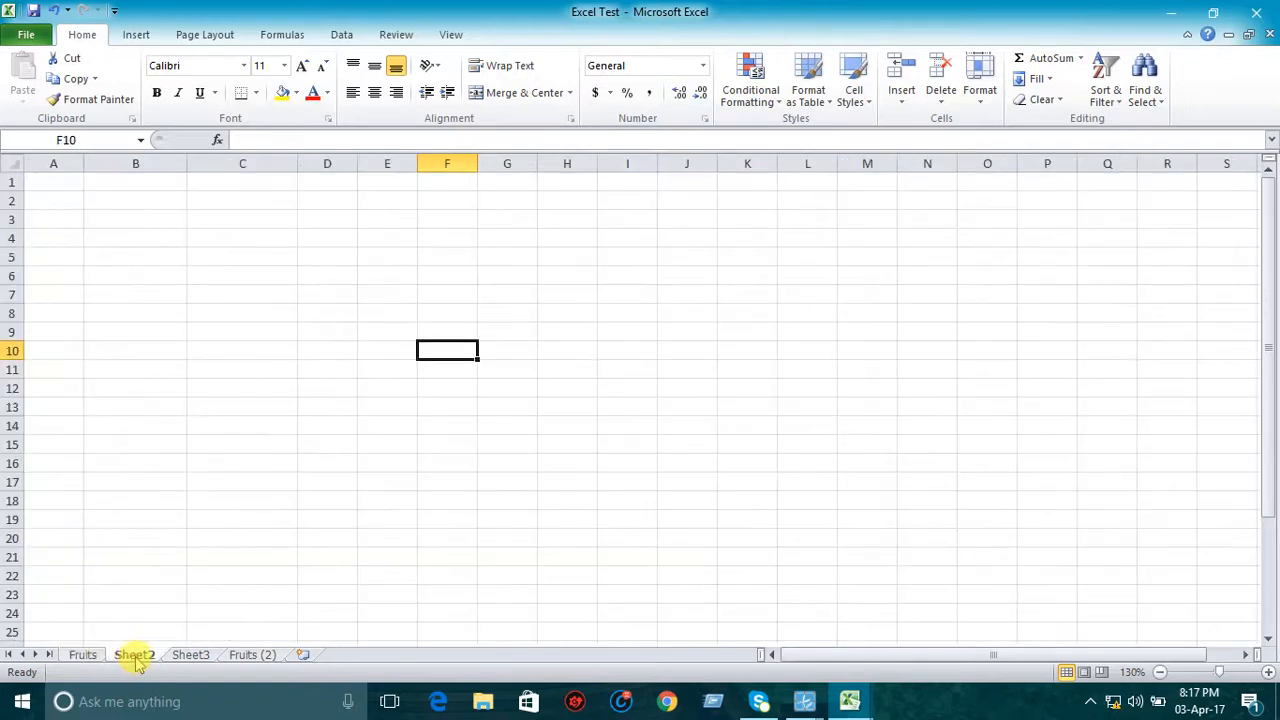
left_click(92, 658)
right_click(90, 658)
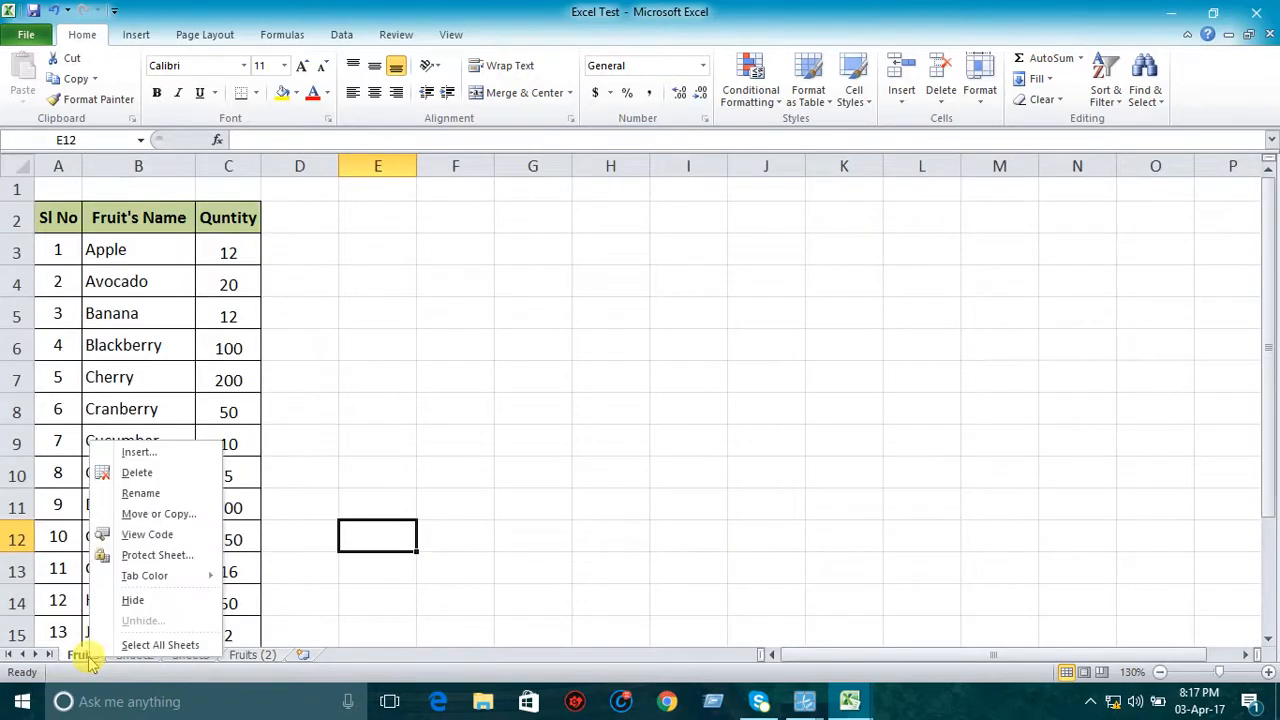
mouse_move(143, 586)
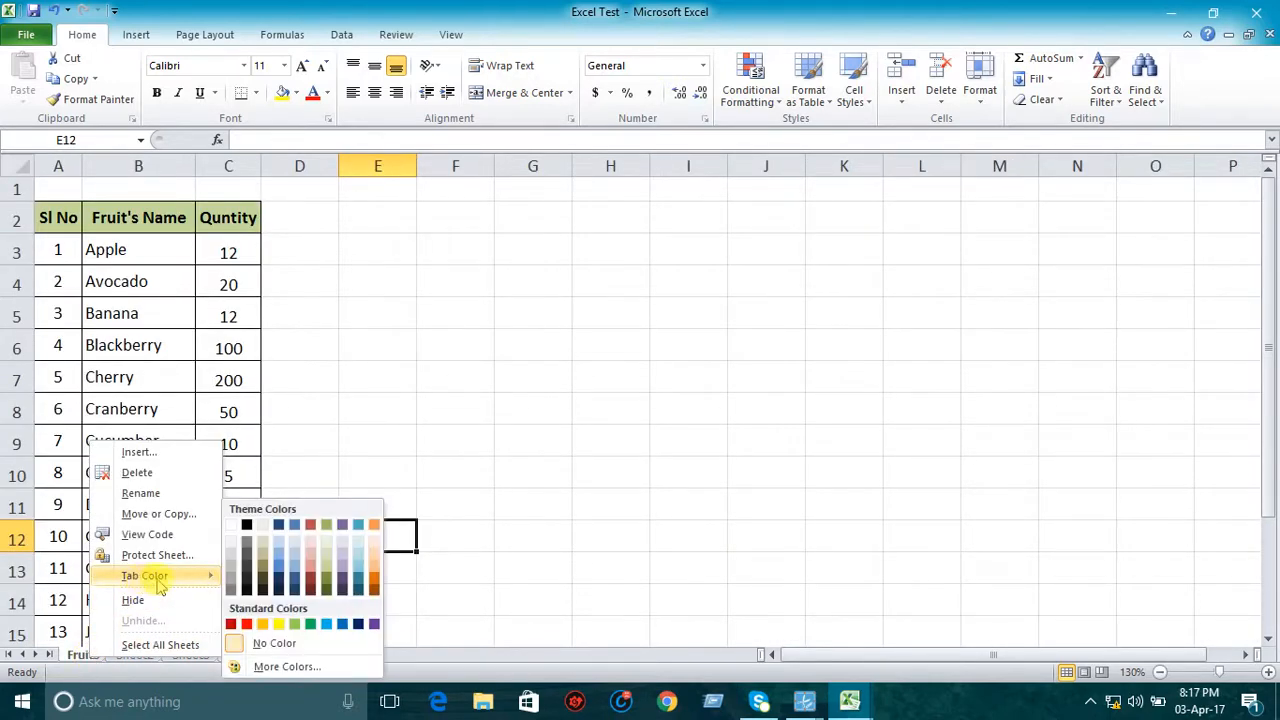
left_click(248, 625)
left_click(423, 590)
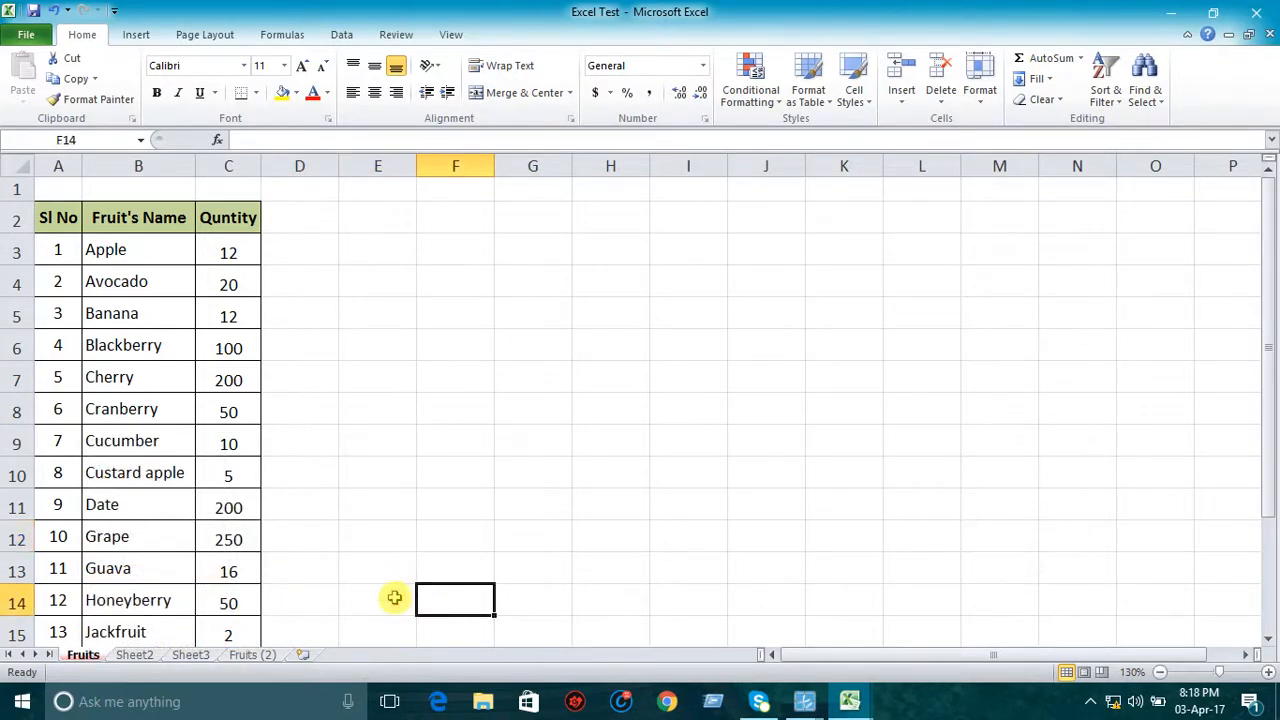
- Set the tab color of Sheet2 to the standard color Green
left_click(135, 655)
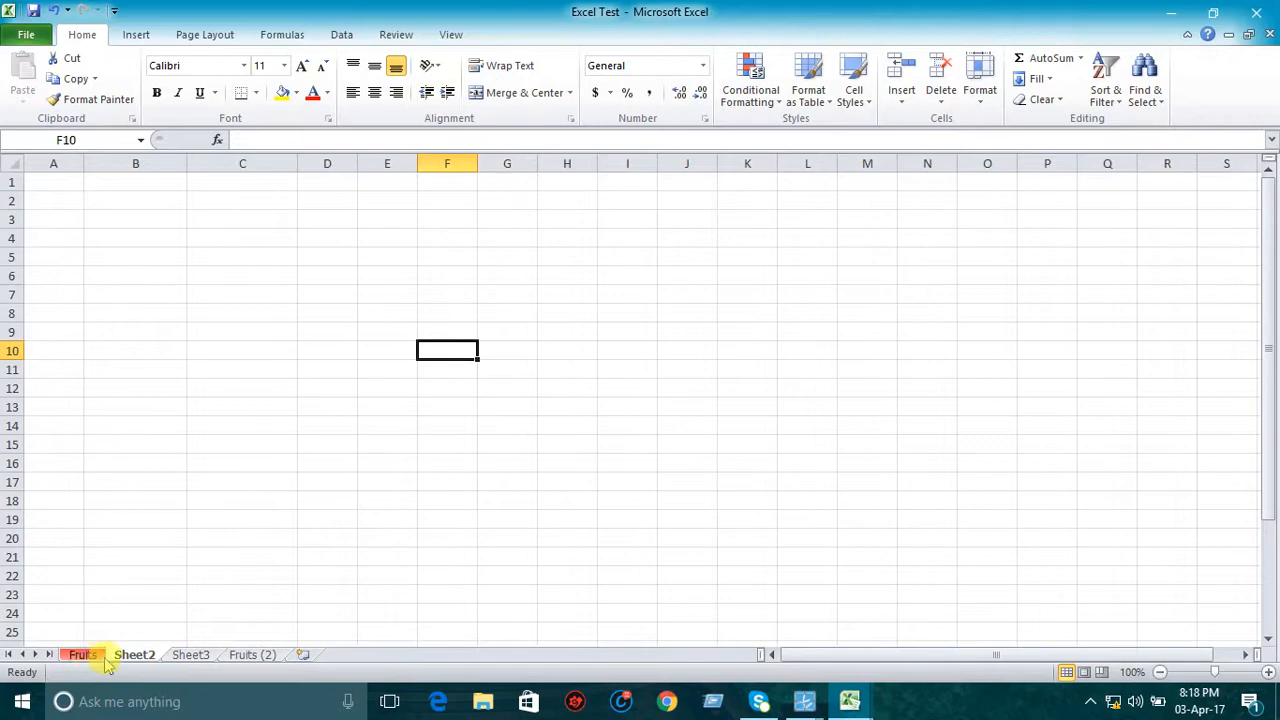
right_click(148, 656)
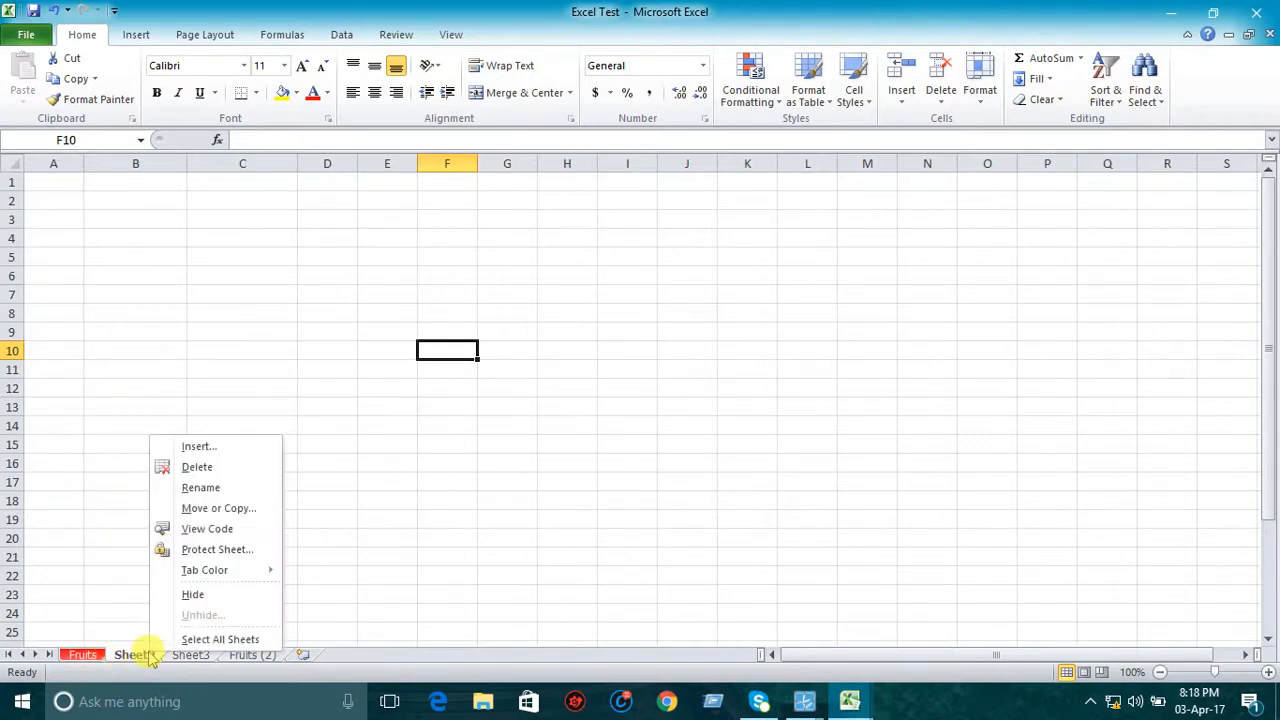
mouse_move(247, 578)
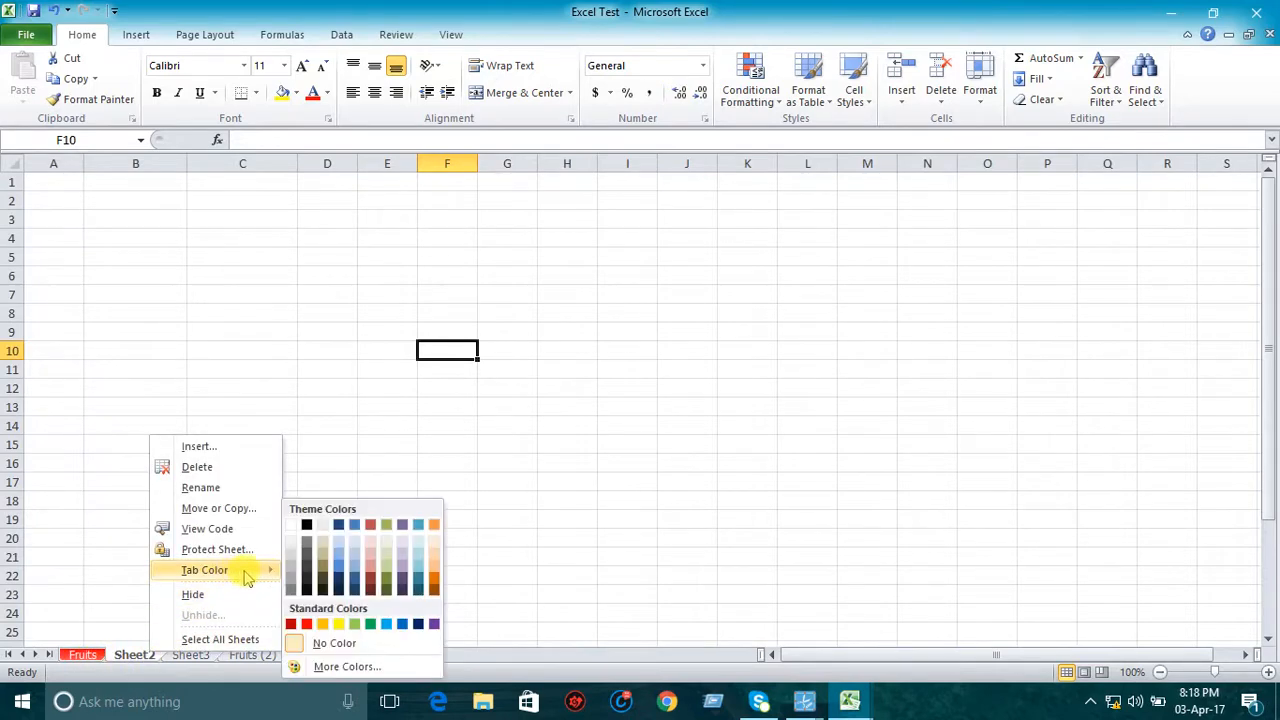
left_click(369, 624)
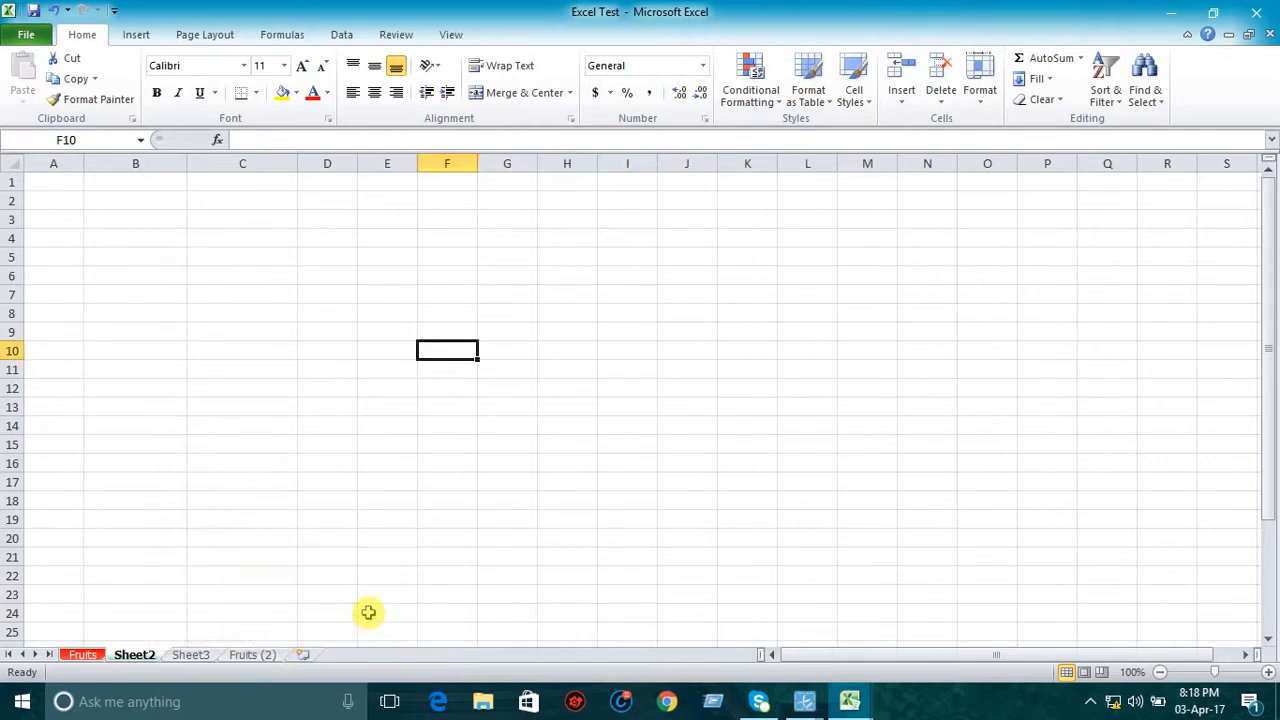
left_click(329, 578)
- Switch between the Fruits sheet and Sheet2 to compare their tab colors, ending on Fruits
left_click(85, 654)
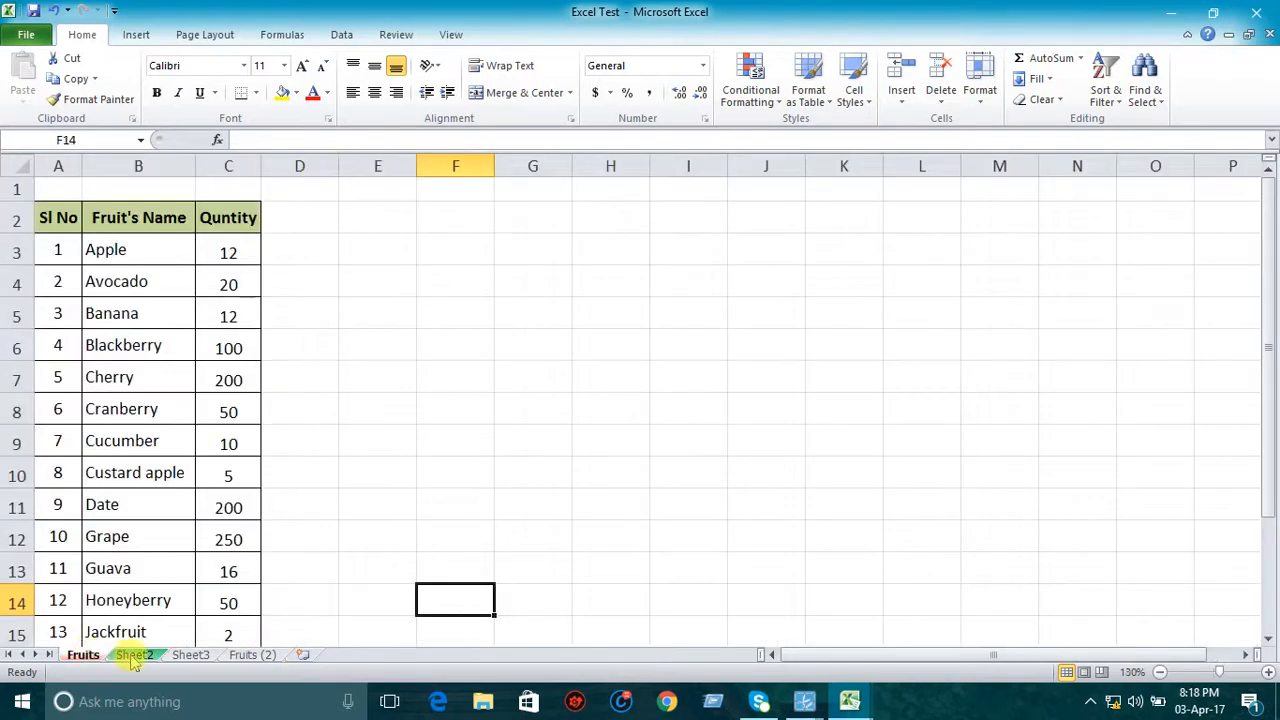
left_click(135, 655)
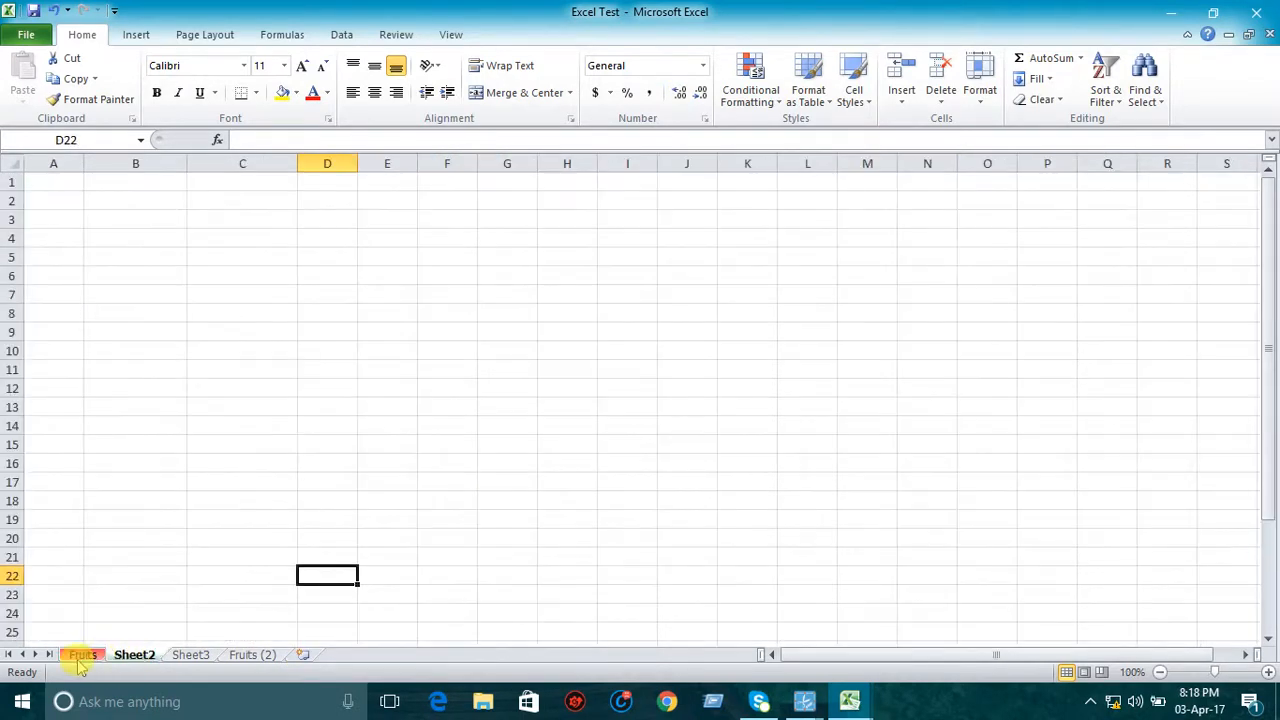
left_click(85, 655)
left_click(130, 655)
left_click(88, 655)
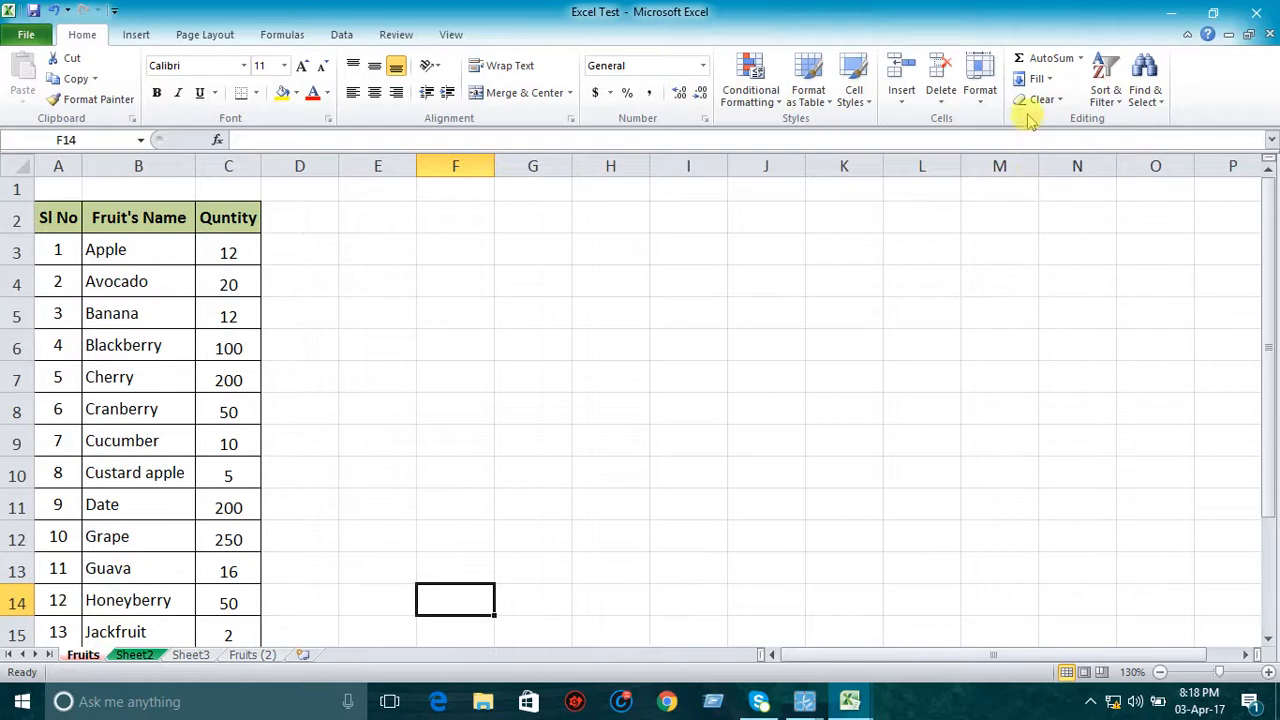
left_click(981, 100)
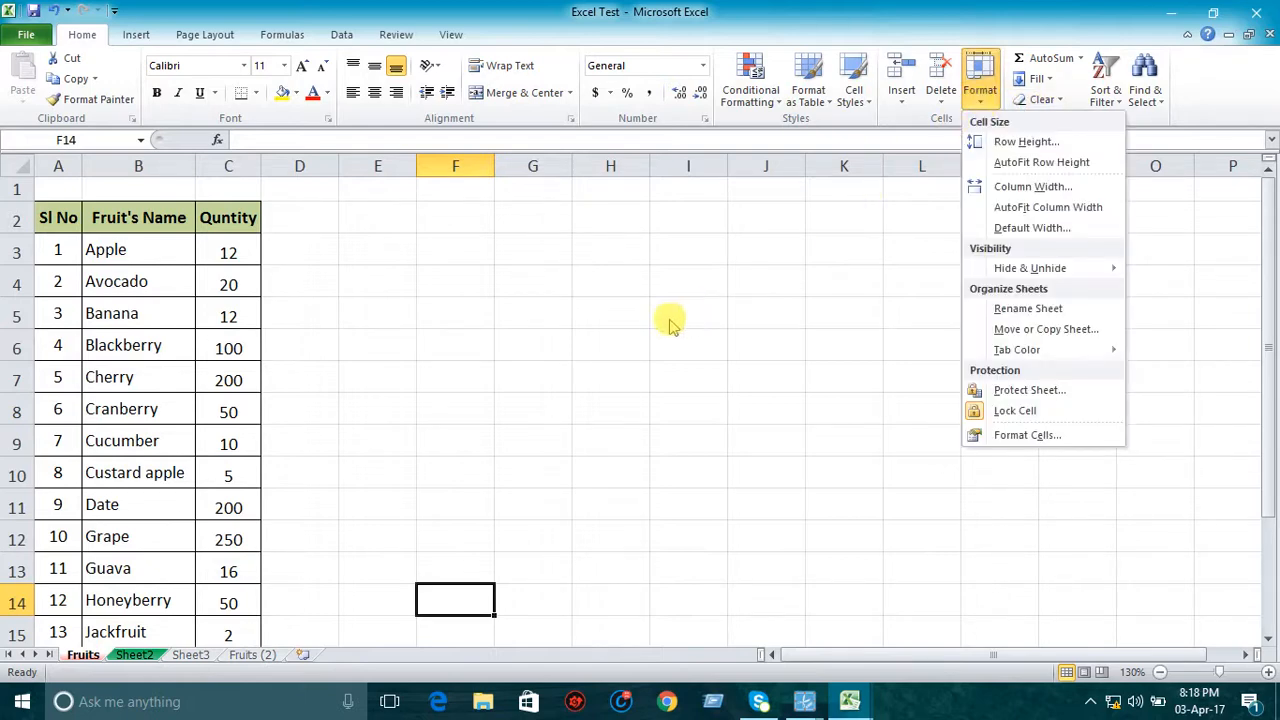
left_click(610, 334)
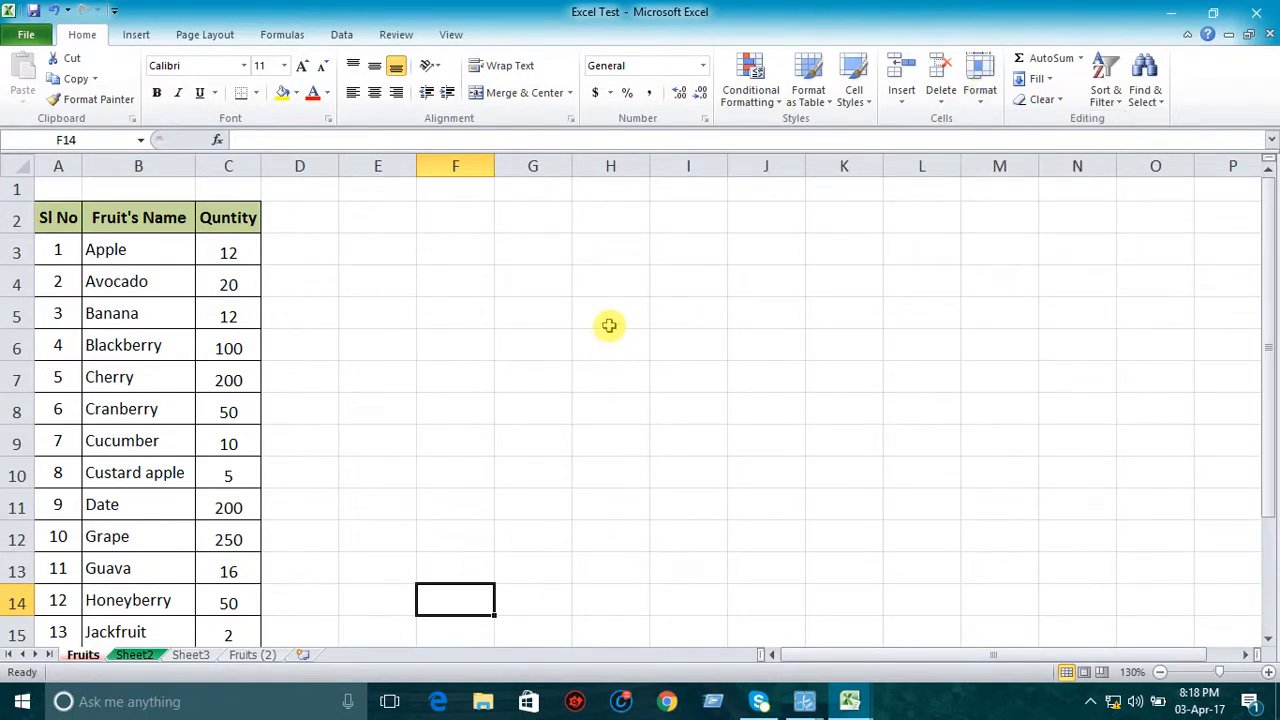
left_click(609, 325)
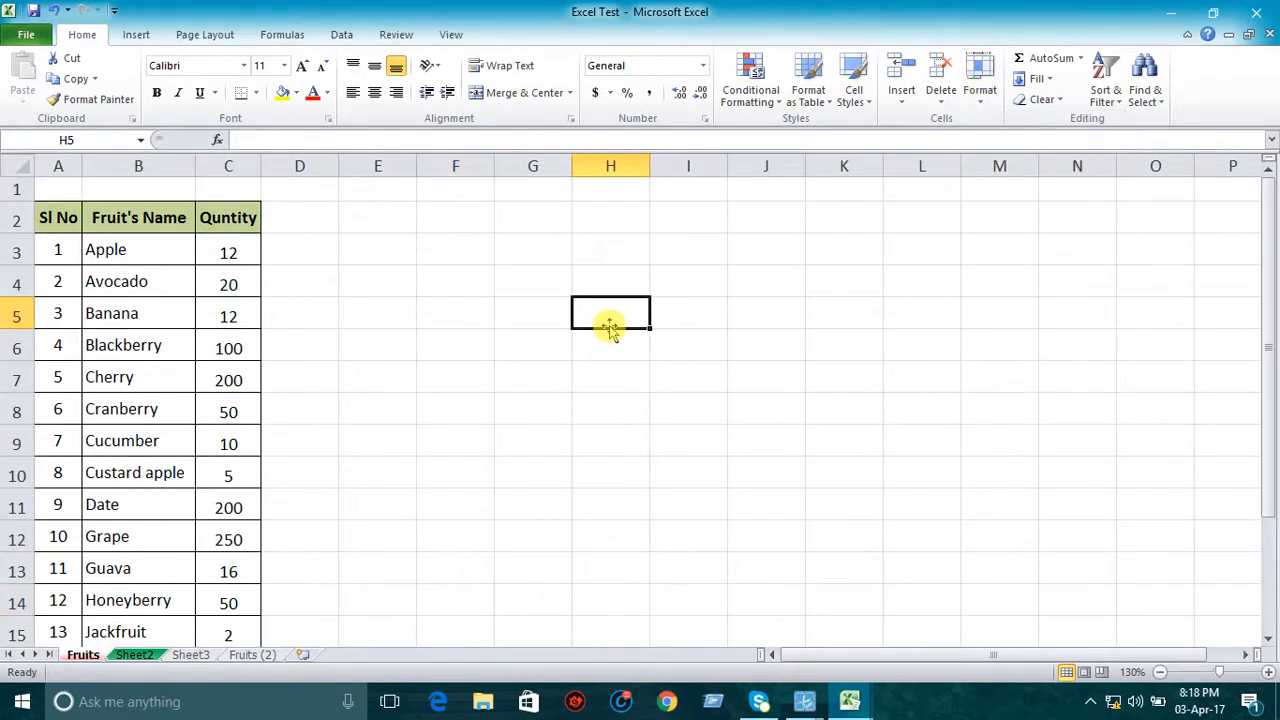
left_click(545, 316)
left_click(458, 314)
left_click(540, 312)
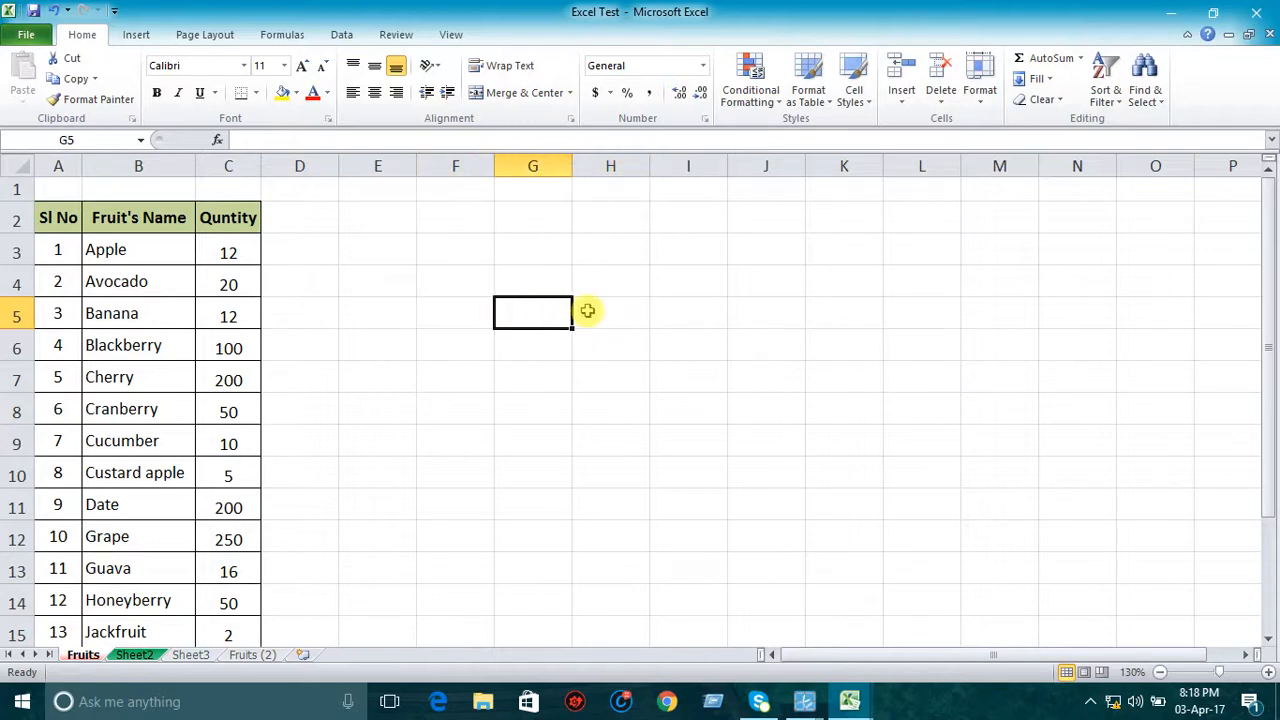
left_click(620, 312)
left_click(671, 311)
left_click(606, 310)
left_click(539, 311)
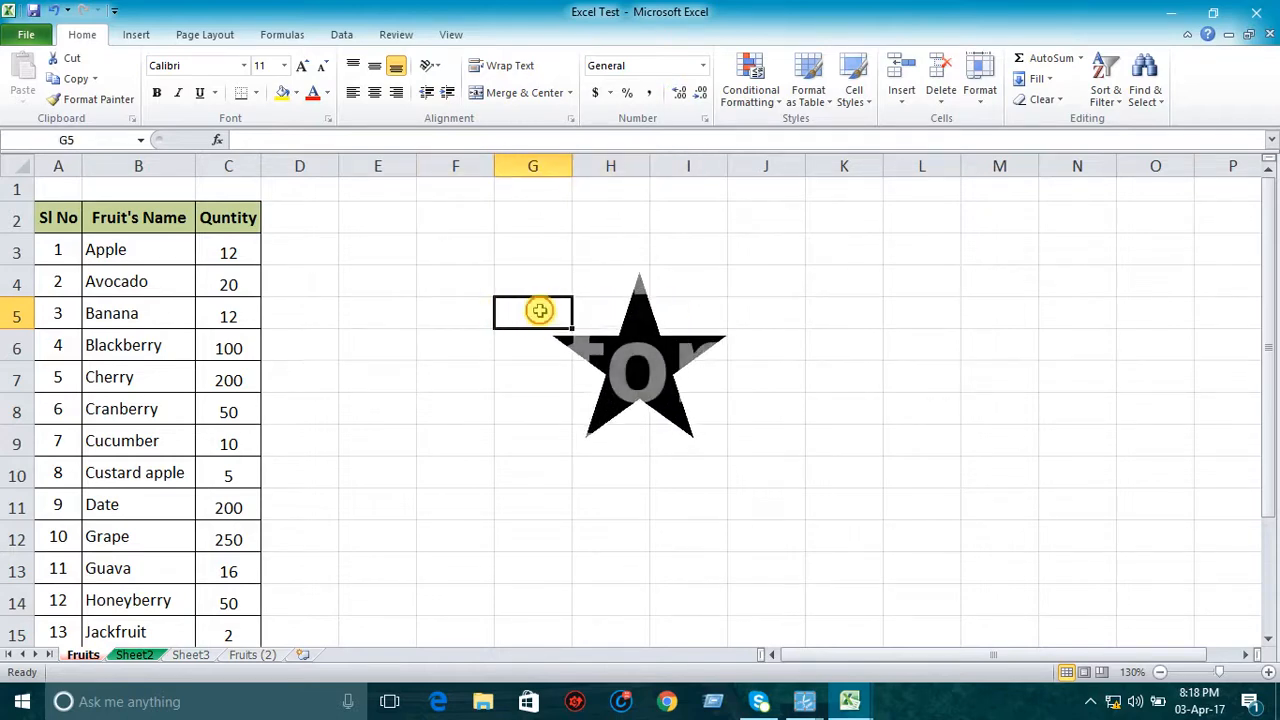
left_click(455, 312)
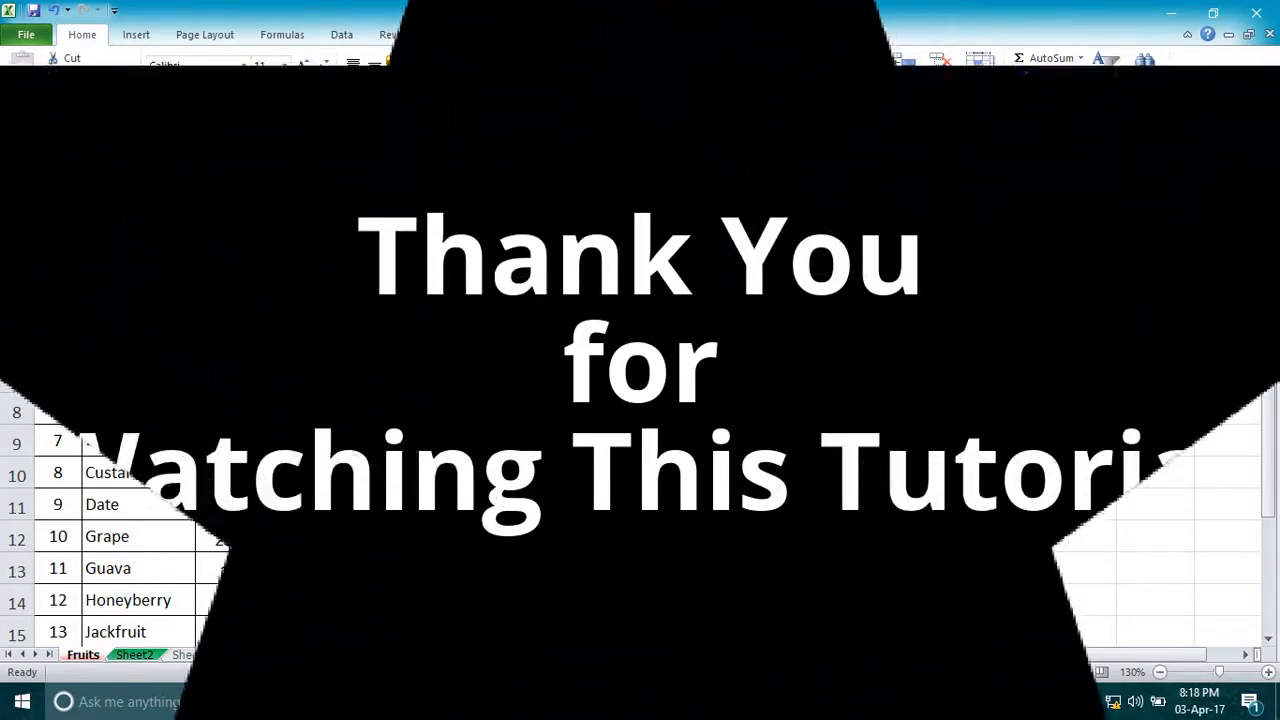